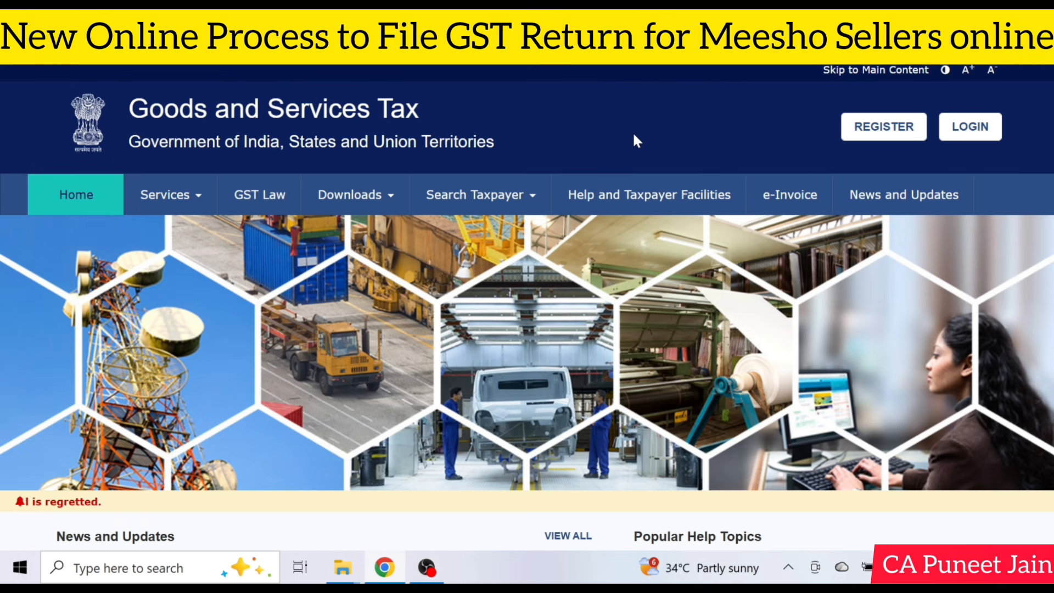
# Open the GST portal's login page and log in with the account username and password
pyautogui.click(971, 126)
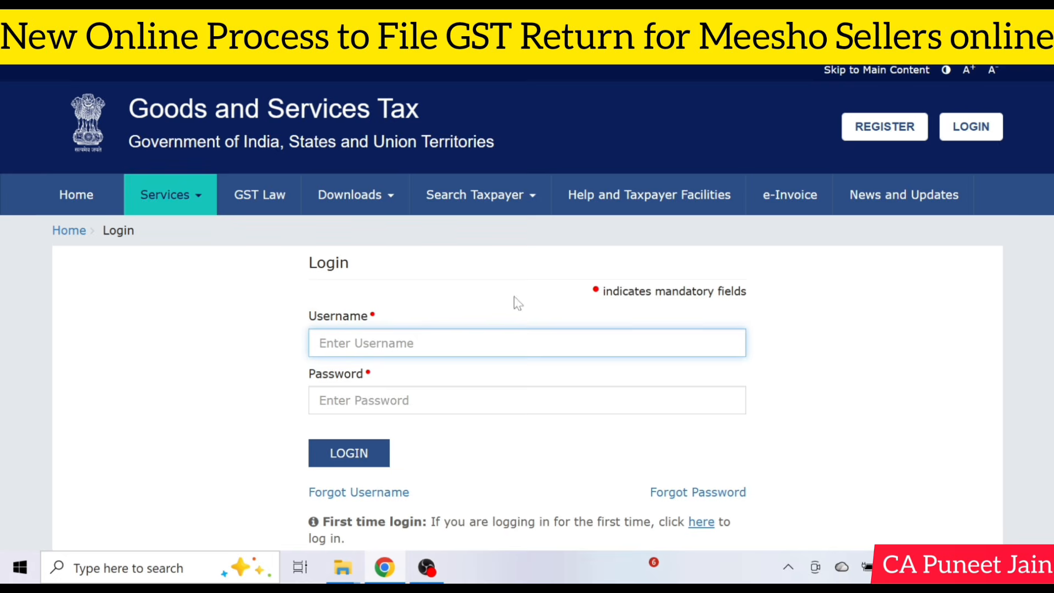
pyautogui.scroll(-3, 571, 373)
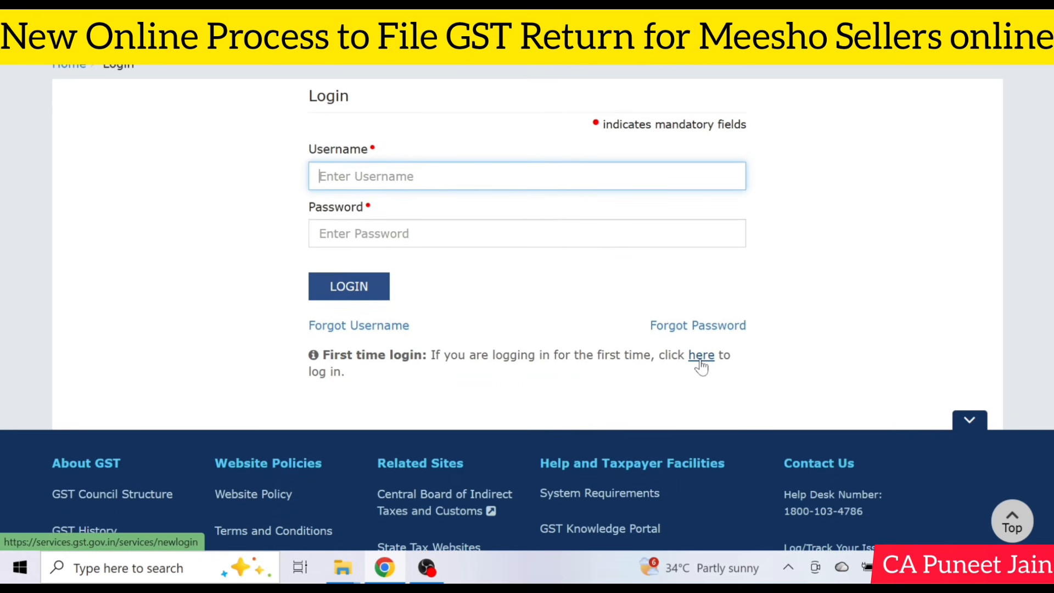
pyautogui.click(480, 314)
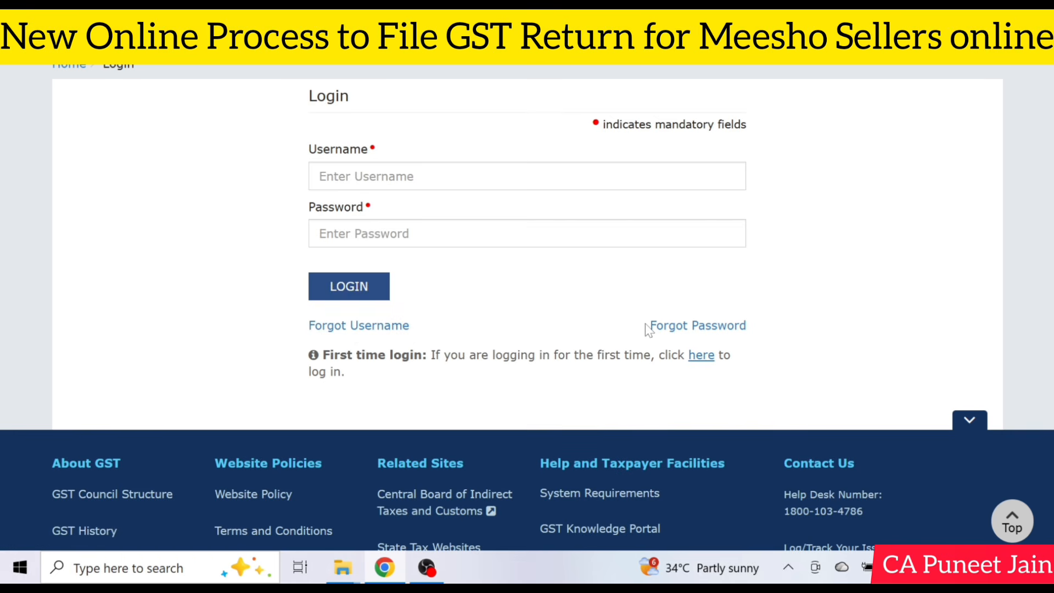
pyautogui.click(528, 176)
pyautogui.click(528, 234)
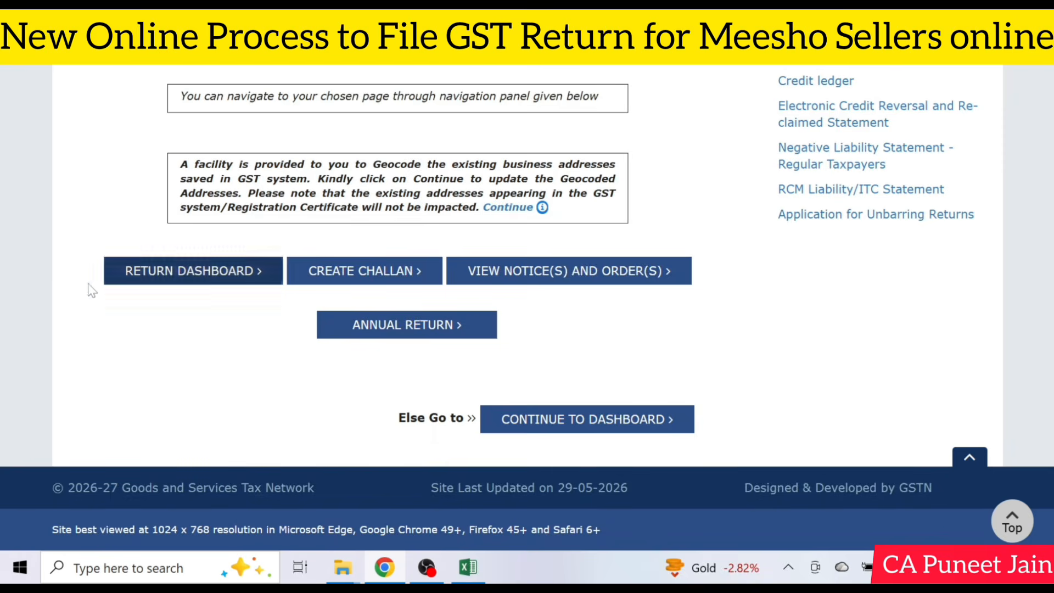
# Open the return dashboard, search the May period of Quarter 1, 2026-27, and choose offline preparation for GSTR-1
pyautogui.click(193, 277)
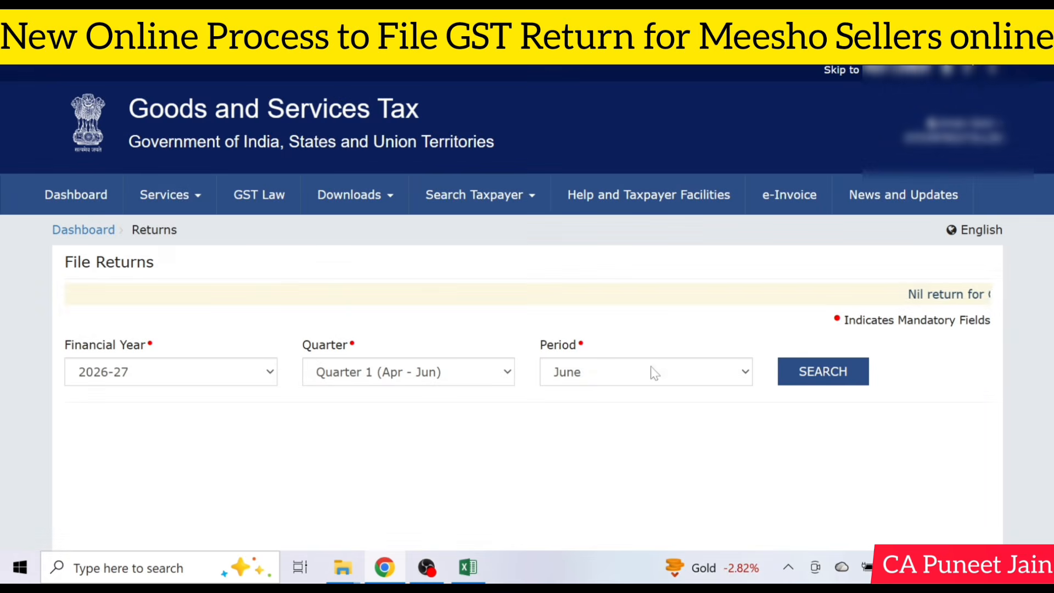
pyautogui.click(653, 372)
pyautogui.click(604, 417)
pyautogui.click(826, 379)
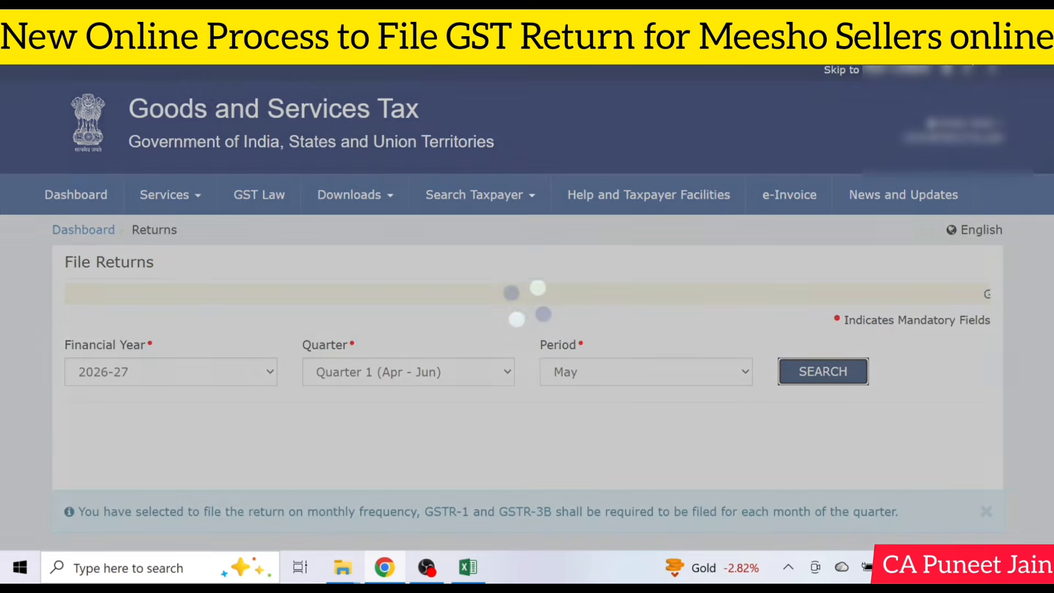
pyautogui.scroll(-6, 527, 308)
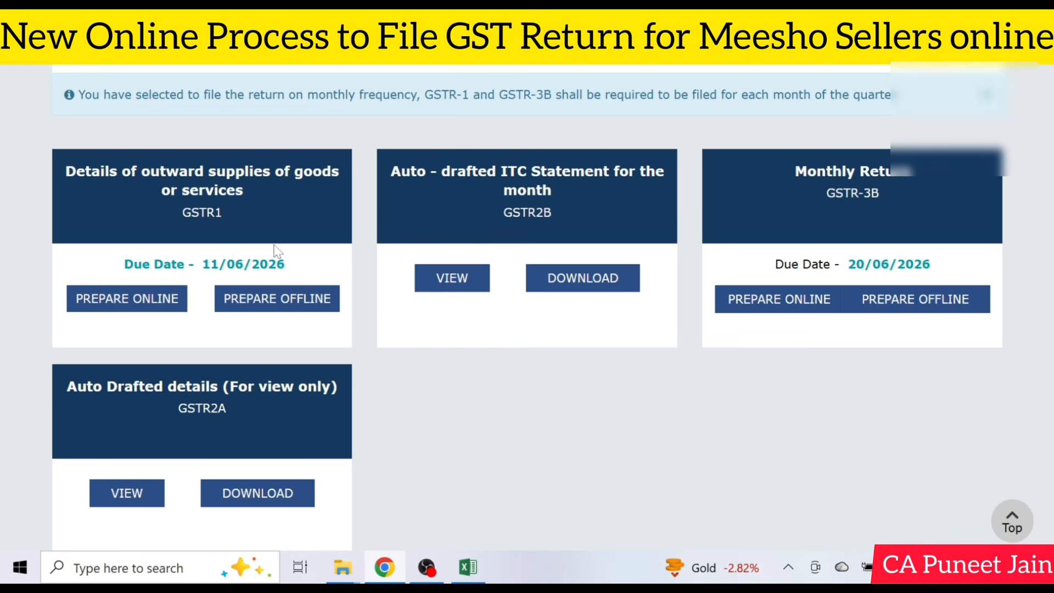
pyautogui.click(288, 302)
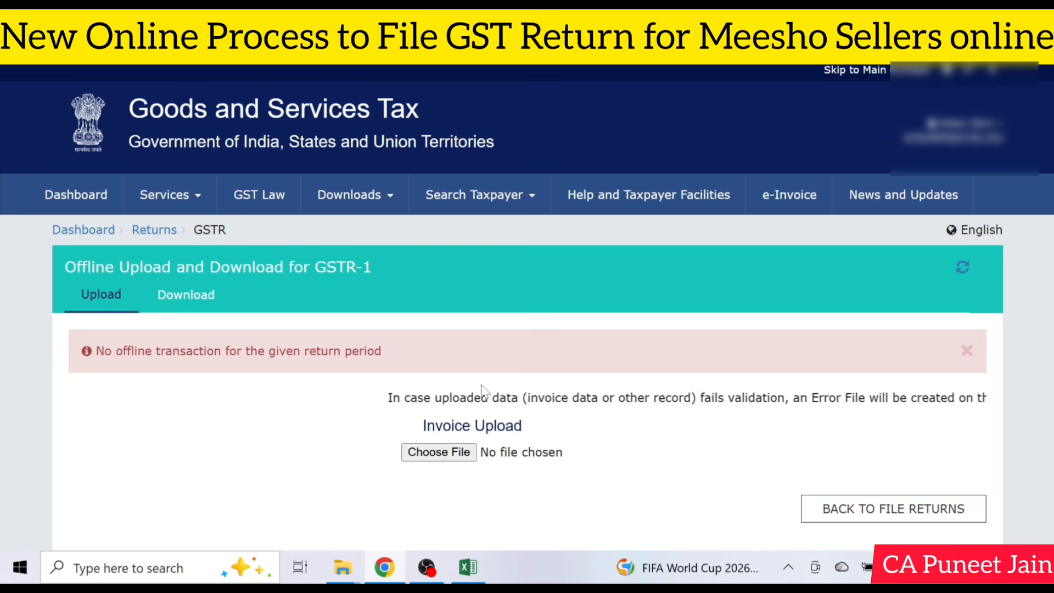
# Download the Returns Offline Tool from the portal and save the gst_offline_tool ZIP archive to the desktop
pyautogui.click(372, 194)
pyautogui.click(83, 235)
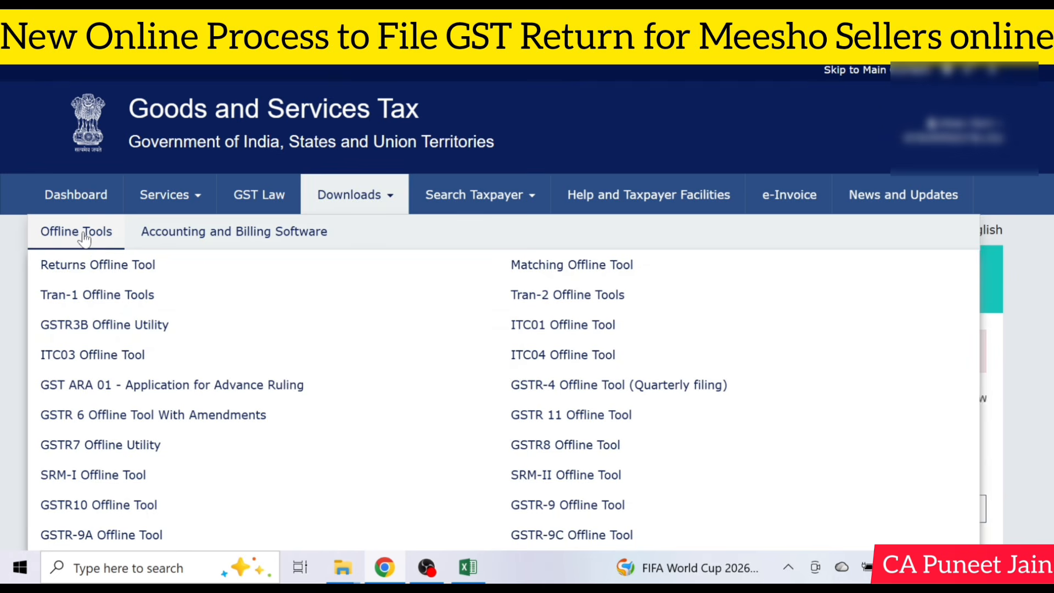
pyautogui.click(117, 264)
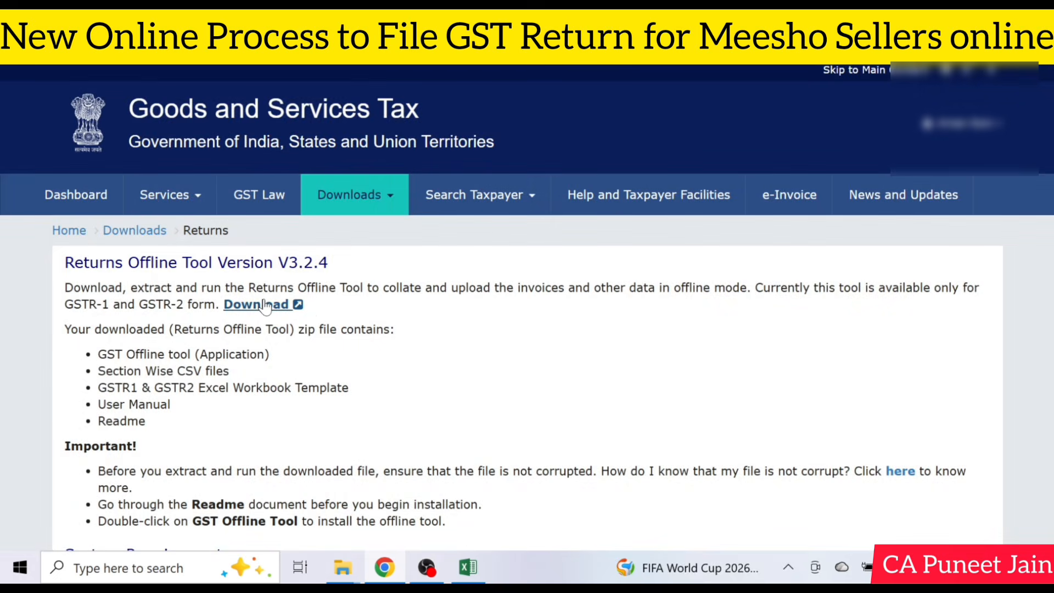
pyautogui.click(259, 304)
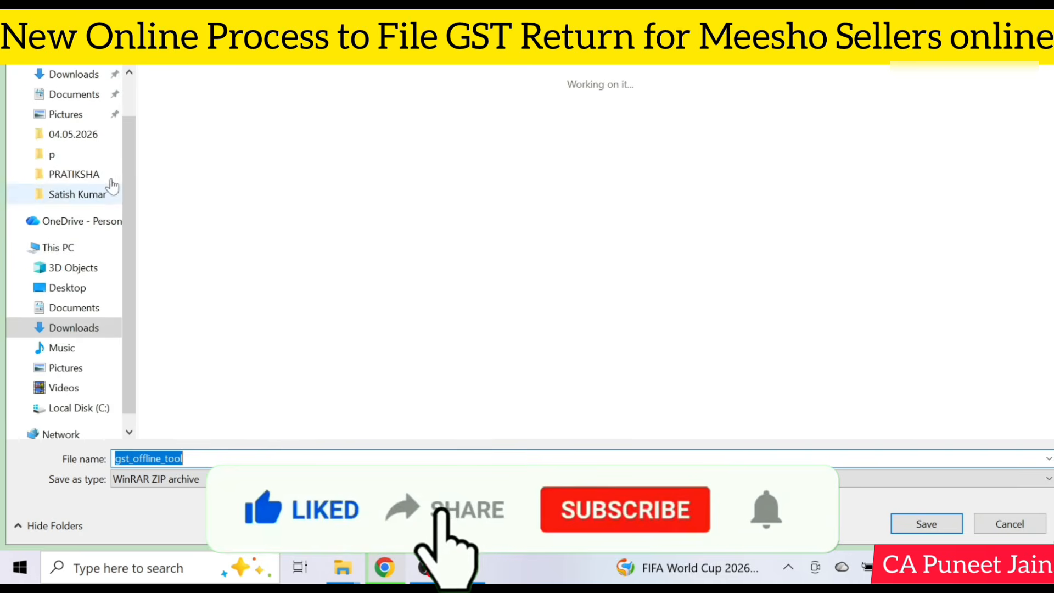
pyautogui.click(68, 107)
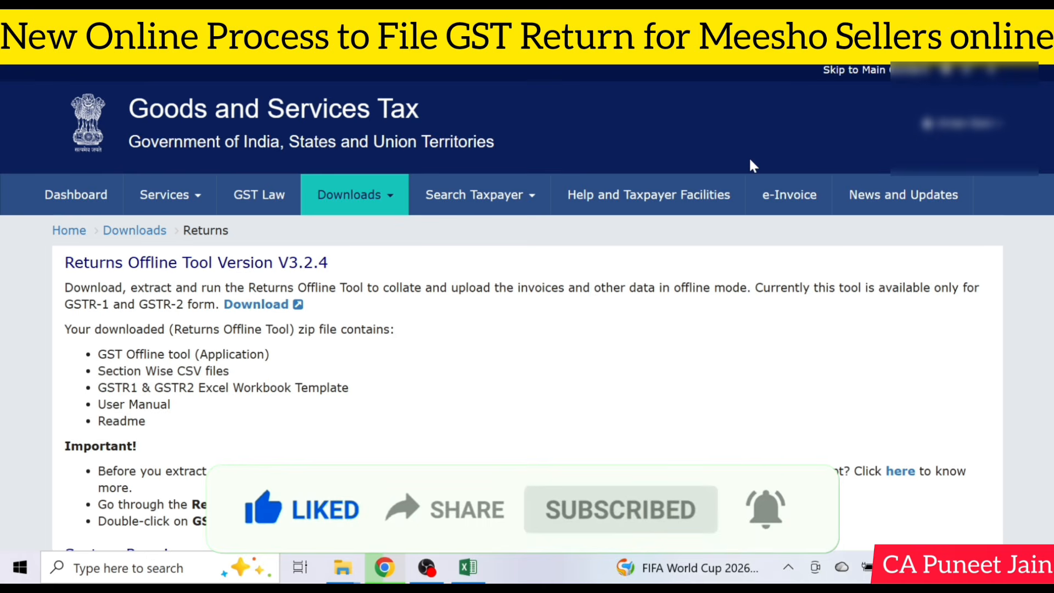
# Go back to the Returns Dashboard, search for May returns again, and reopen the GSTR-1 offline upload page
pyautogui.moveTo(145, 209)
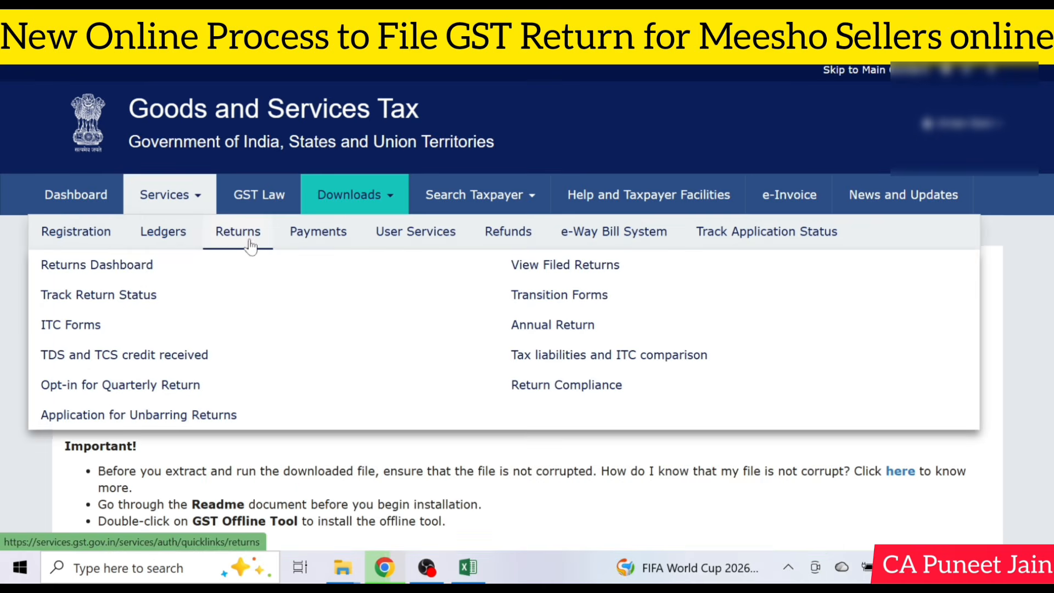
pyautogui.click(114, 264)
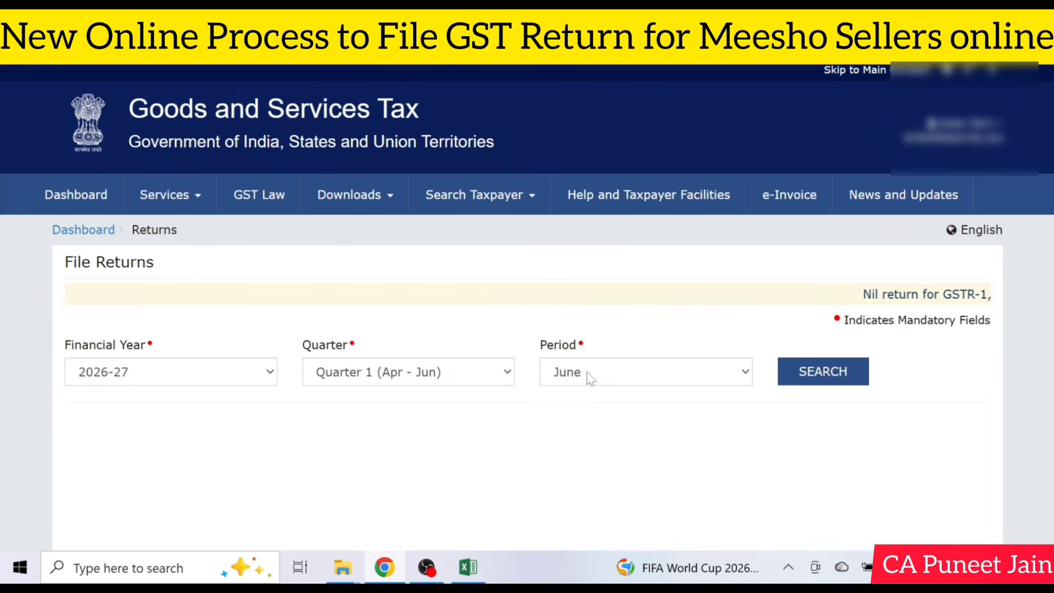
pyautogui.click(590, 379)
pyautogui.click(588, 417)
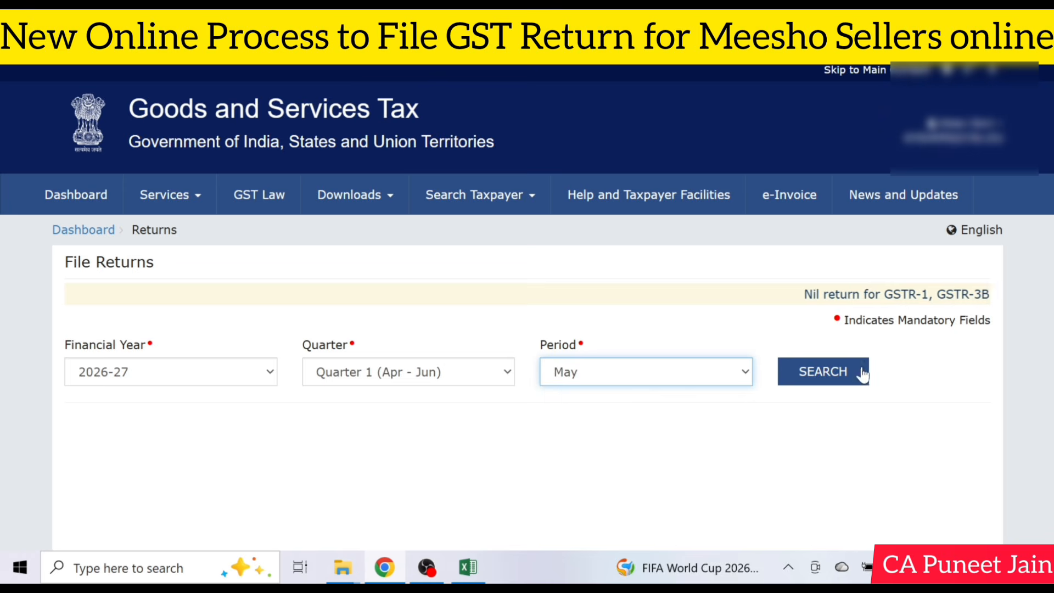
pyautogui.click(828, 372)
pyautogui.scroll(-5, 745, 373)
pyautogui.scroll(-3, 369, 377)
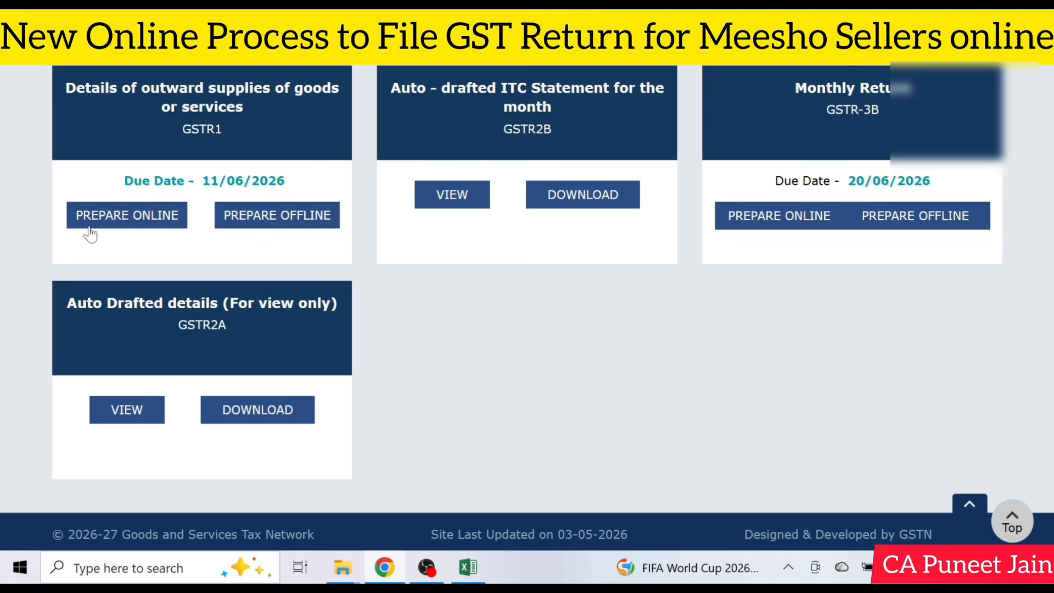
pyautogui.click(262, 215)
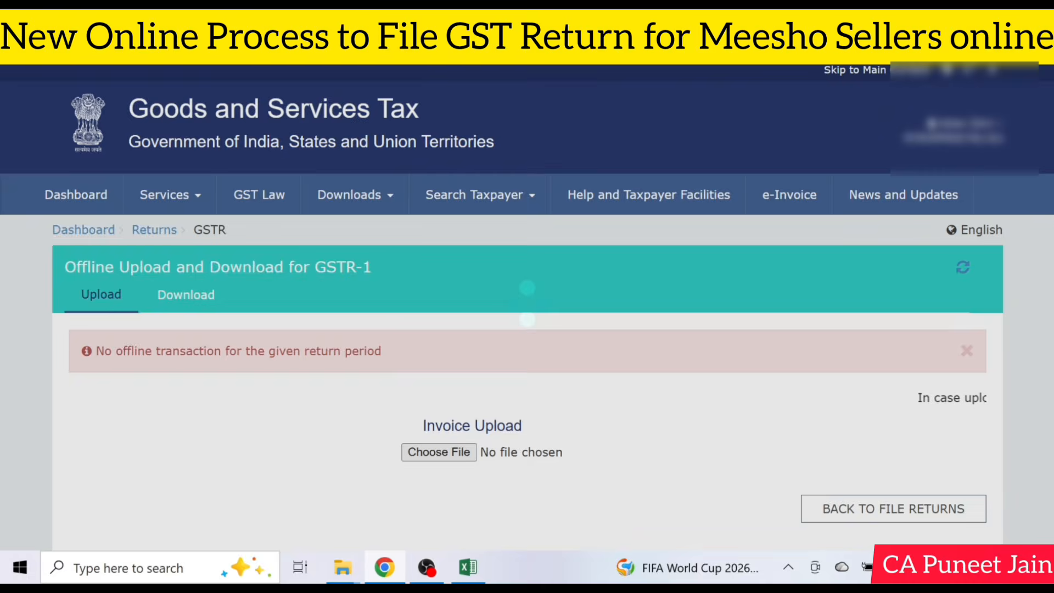
# Extract the gst_offline_tool archive on the desktop into its own folder, replacing all existing files
pyautogui.click(983, 46)
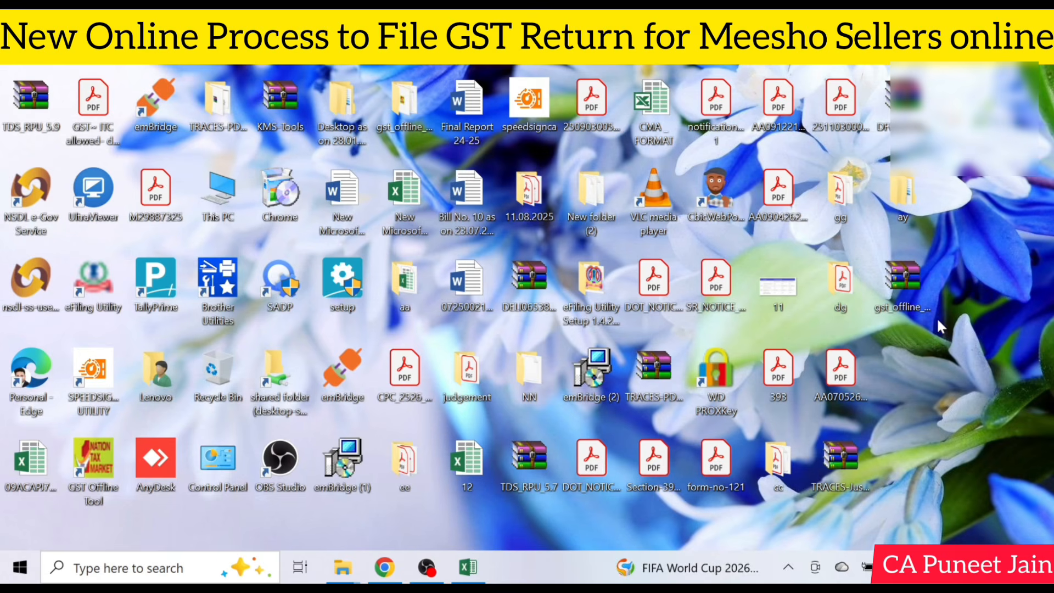
pyautogui.rightClick(902, 285)
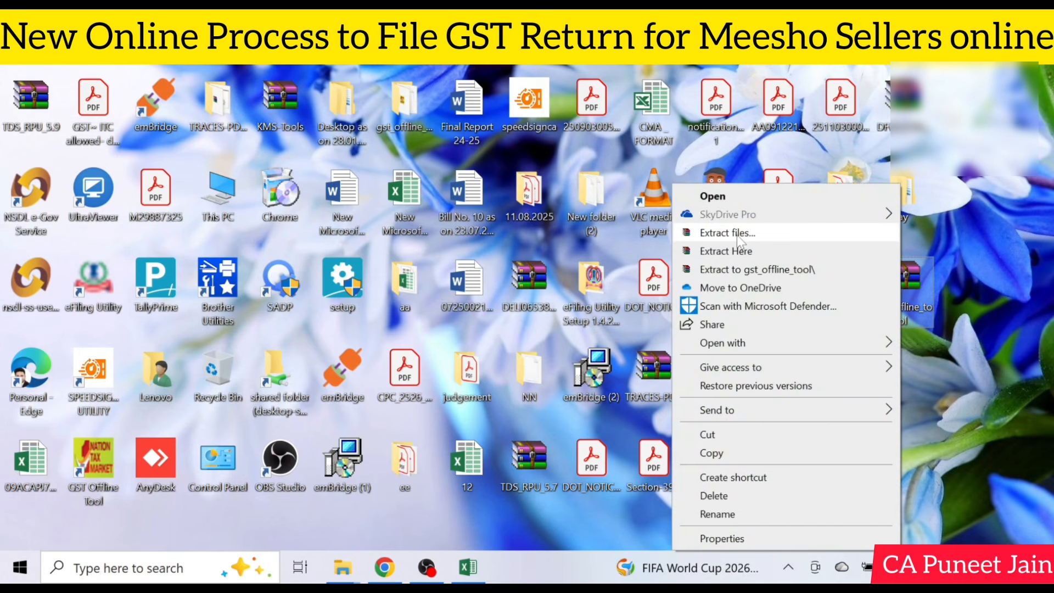
pyautogui.click(747, 235)
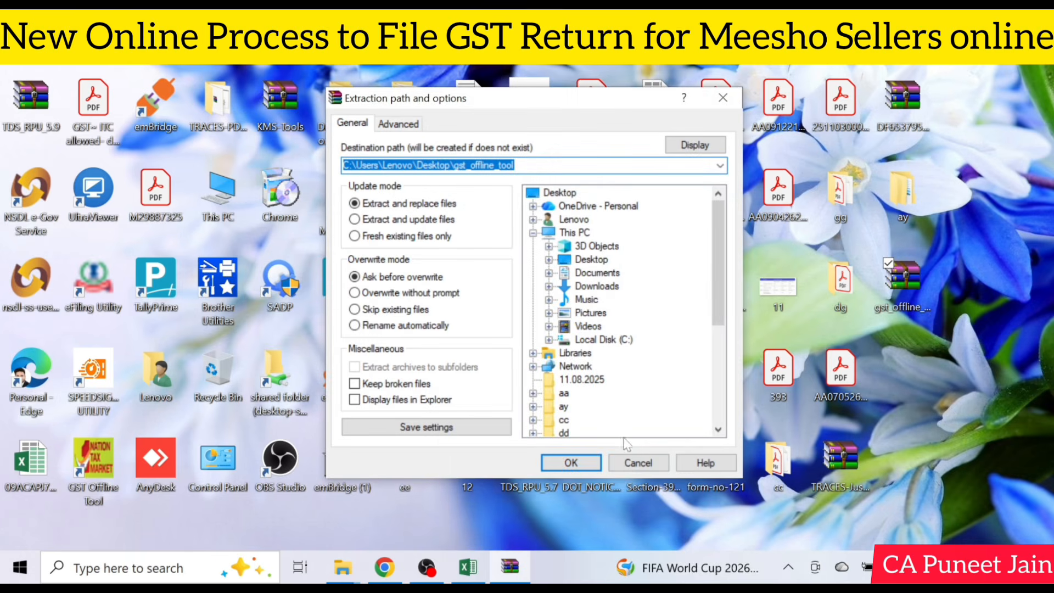
pyautogui.click(571, 463)
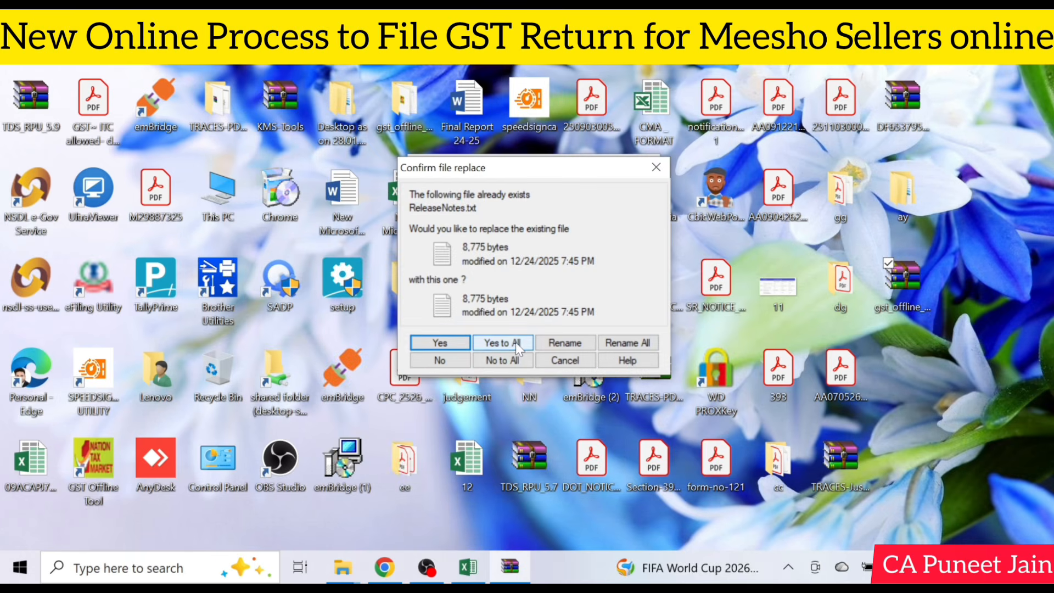
pyautogui.click(516, 341)
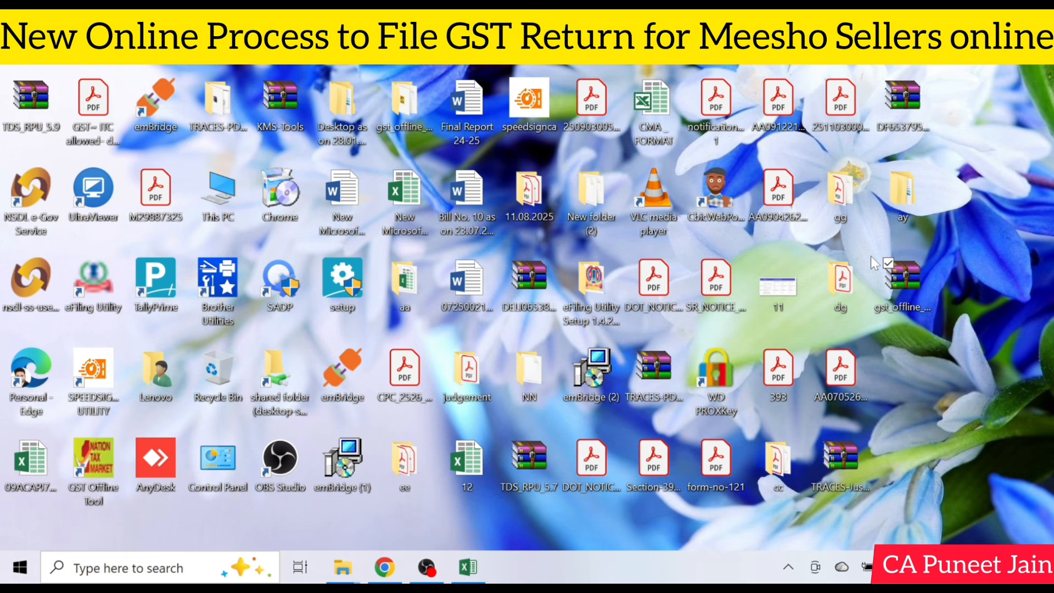
# Open the extracted gst_offline_tool folder and run the GST Offline Tool application file
pyautogui.click(926, 364)
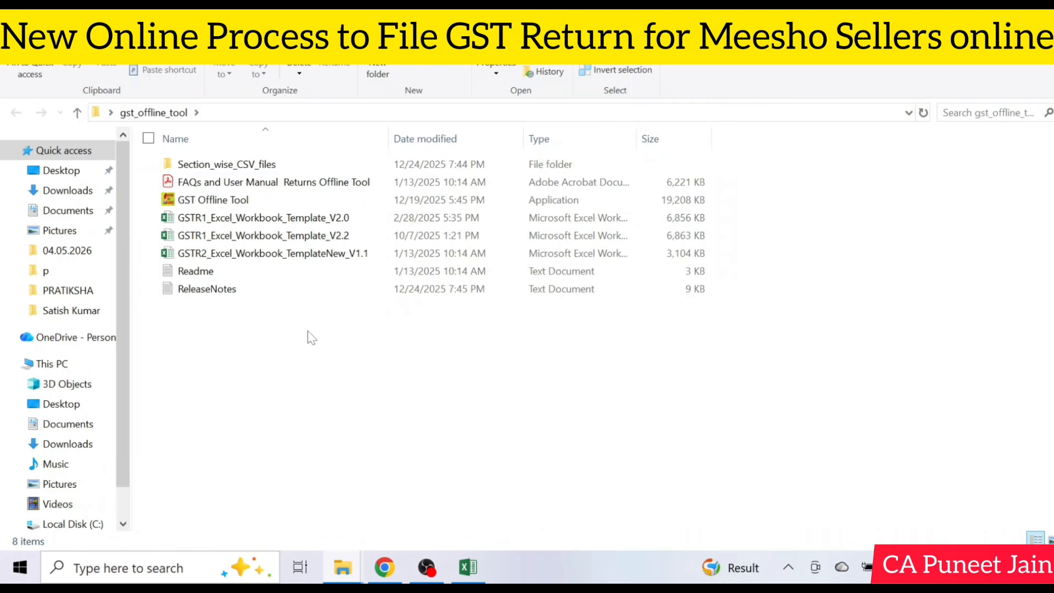
pyautogui.click(255, 202)
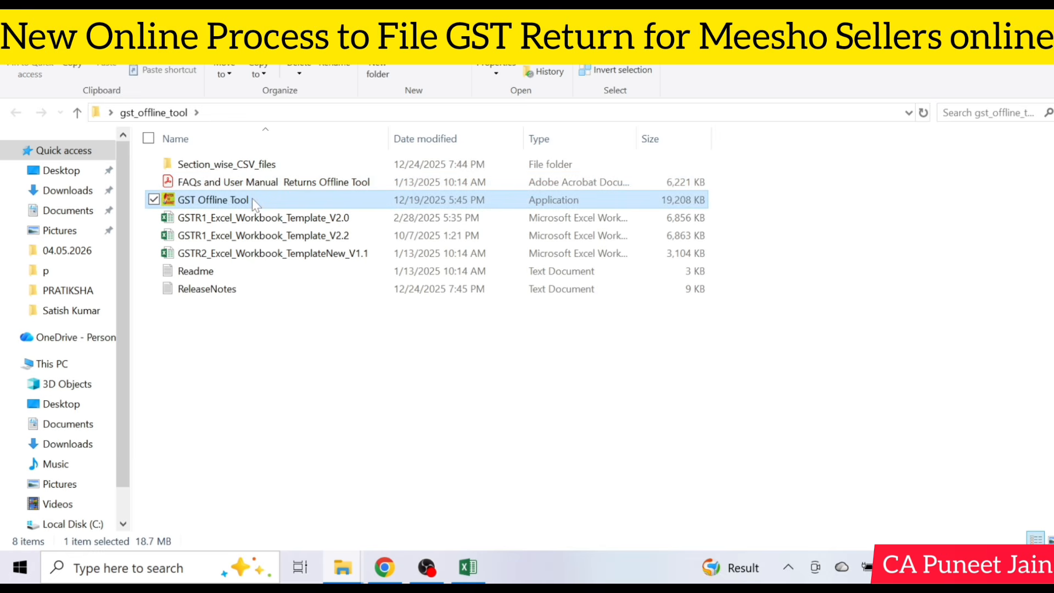
pyautogui.doubleClick(306, 200)
# Launch GST Offline Tool from its desktop shortcut and start a new invoice data upload for a return
pyautogui.press('super+d')
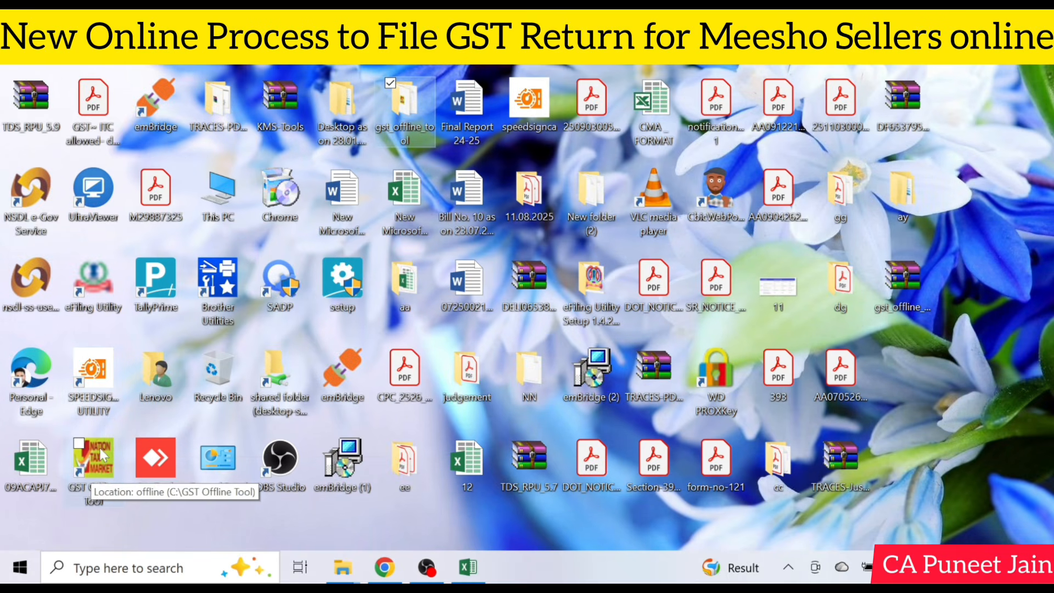
pyautogui.doubleClick(89, 458)
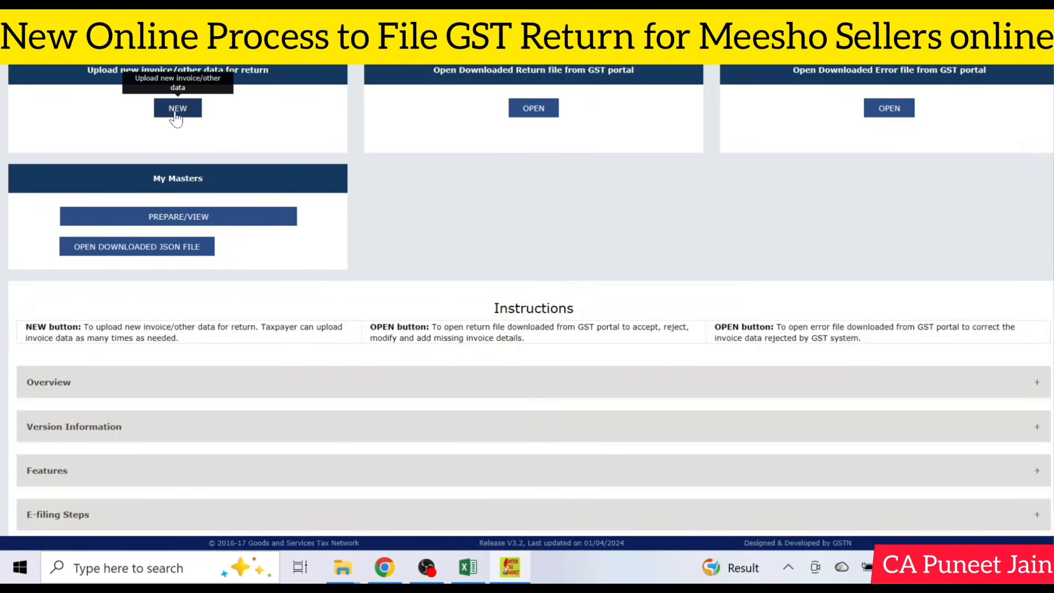
pyautogui.click(176, 110)
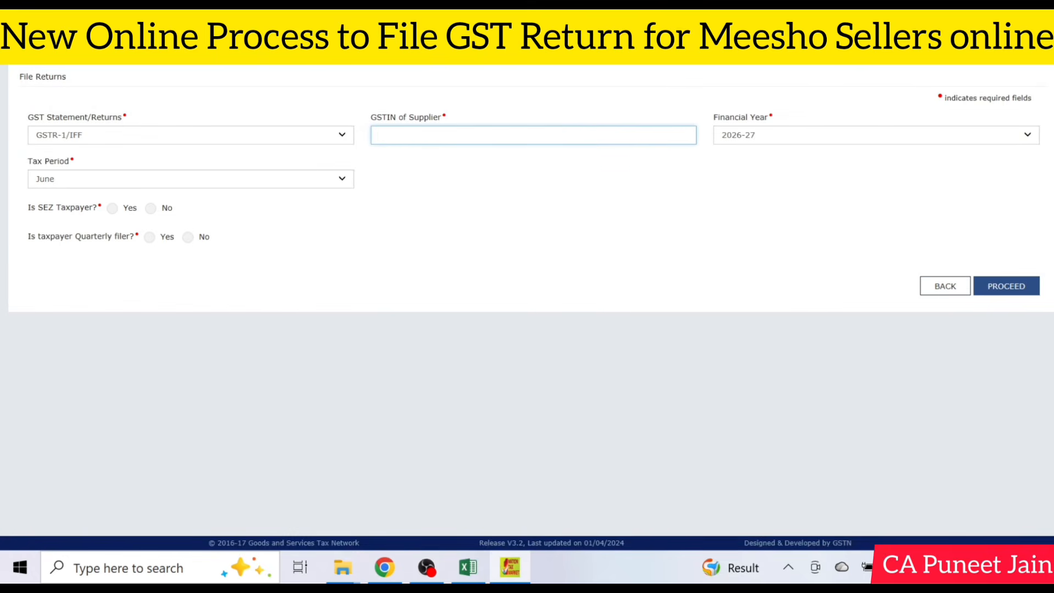
# Set the tax period to May, answer No to SEZ, quarterly filer and turnover above 5CR, and proceed with the supplier's GSTIN
pyautogui.click(83, 181)
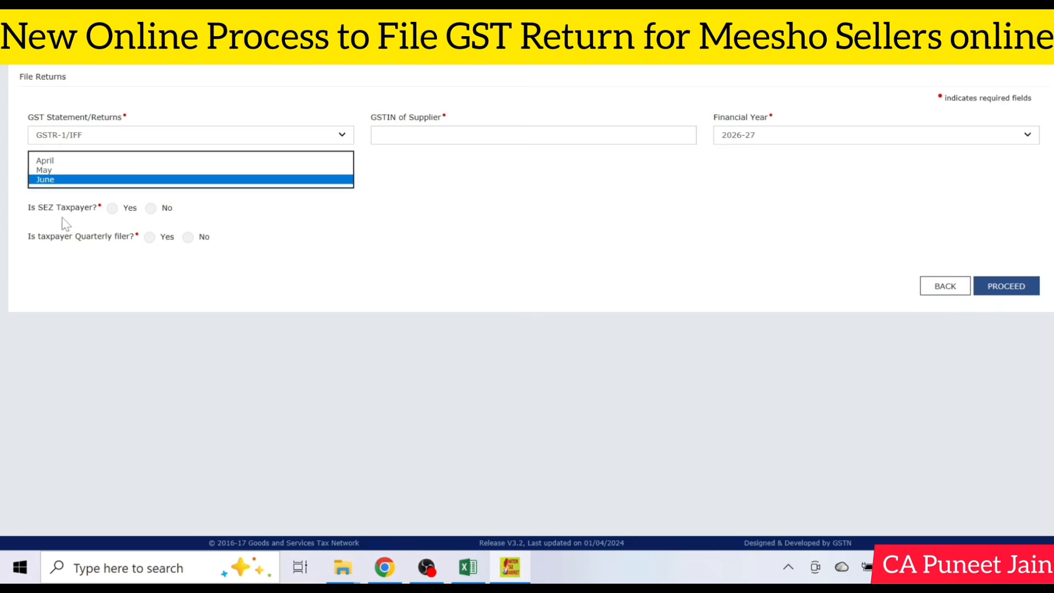
pyautogui.click(76, 172)
pyautogui.click(150, 209)
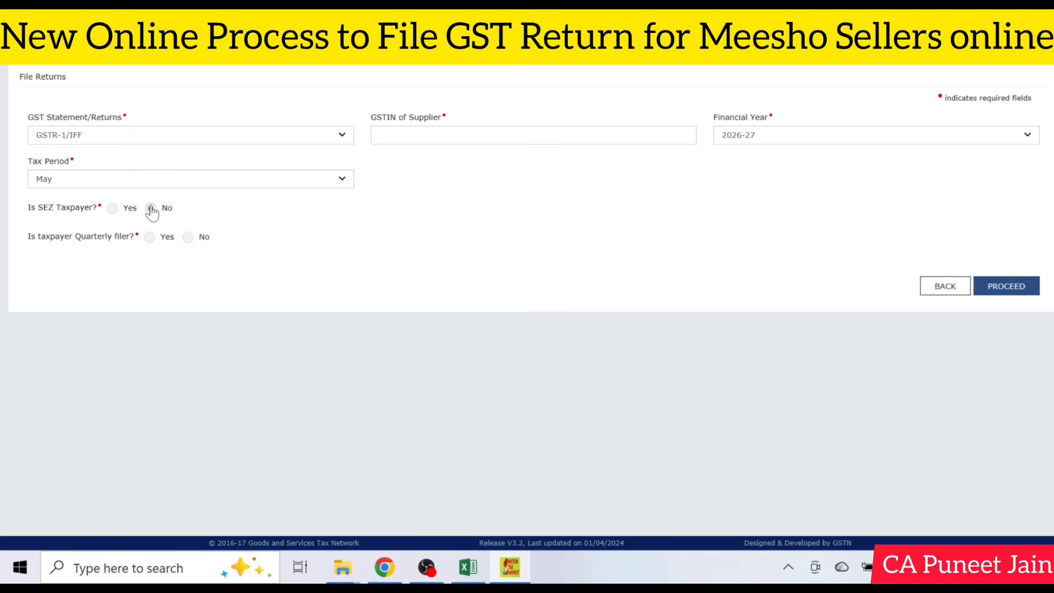
pyautogui.click(189, 242)
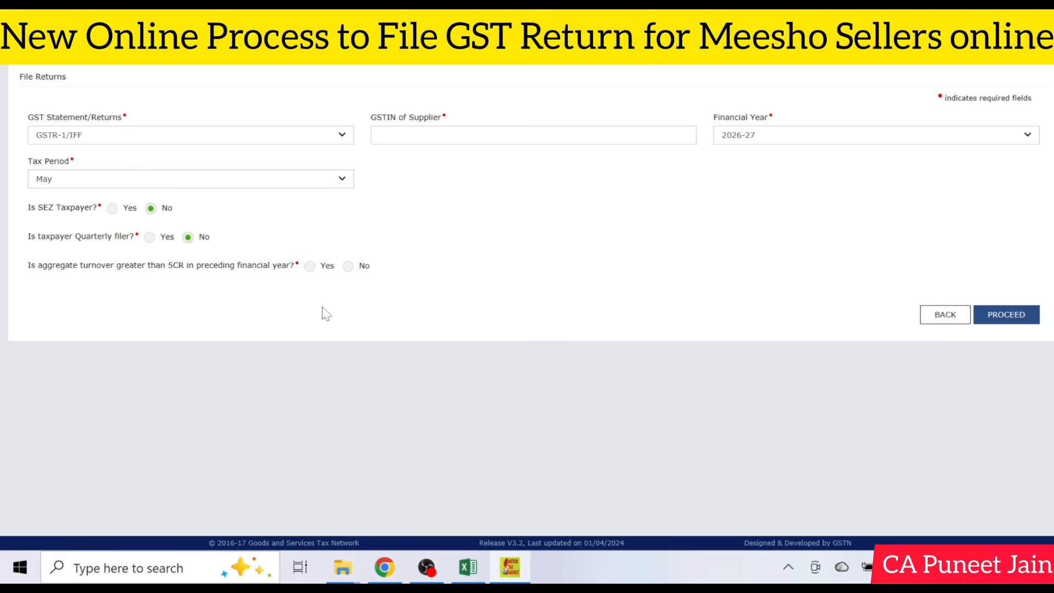
pyautogui.click(348, 267)
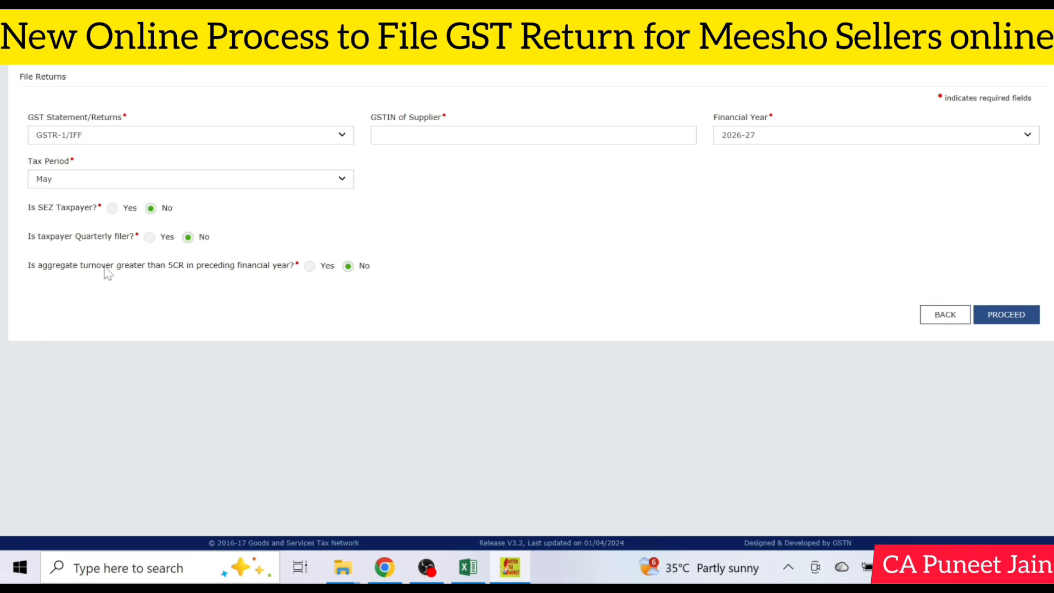
pyautogui.click(1021, 317)
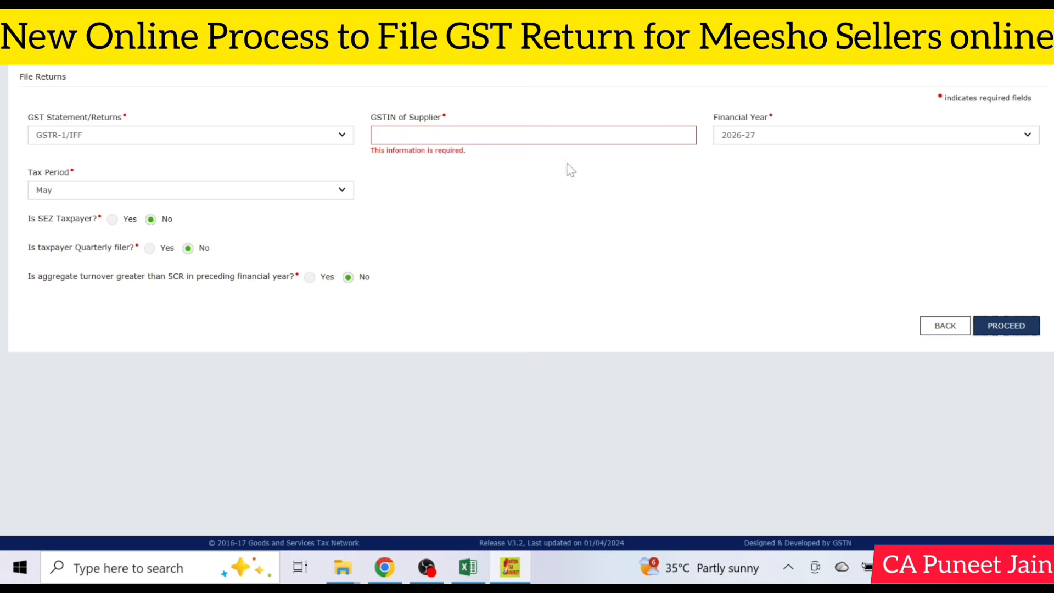
pyautogui.click(530, 135)
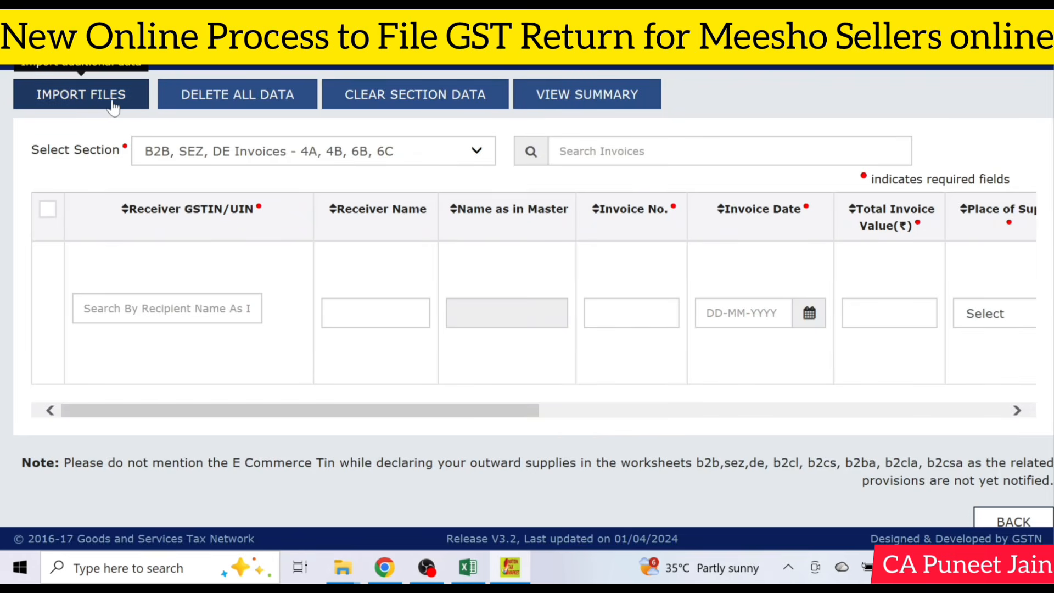
# Open the file import page for the return and select the B2C(Small) Details - 7 section
pyautogui.click(114, 106)
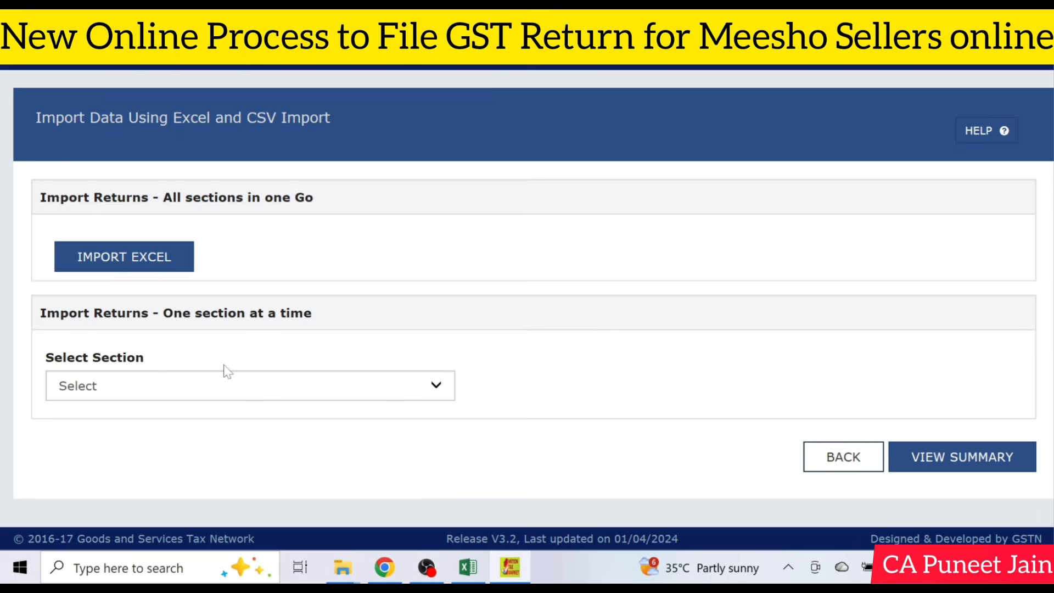
pyautogui.click(225, 391)
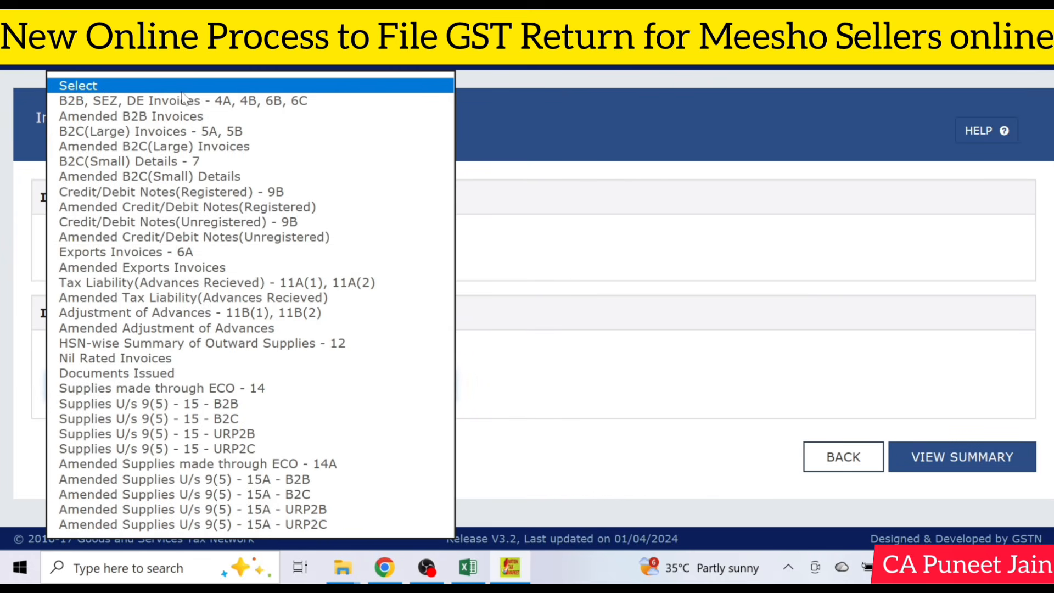
pyautogui.click(186, 163)
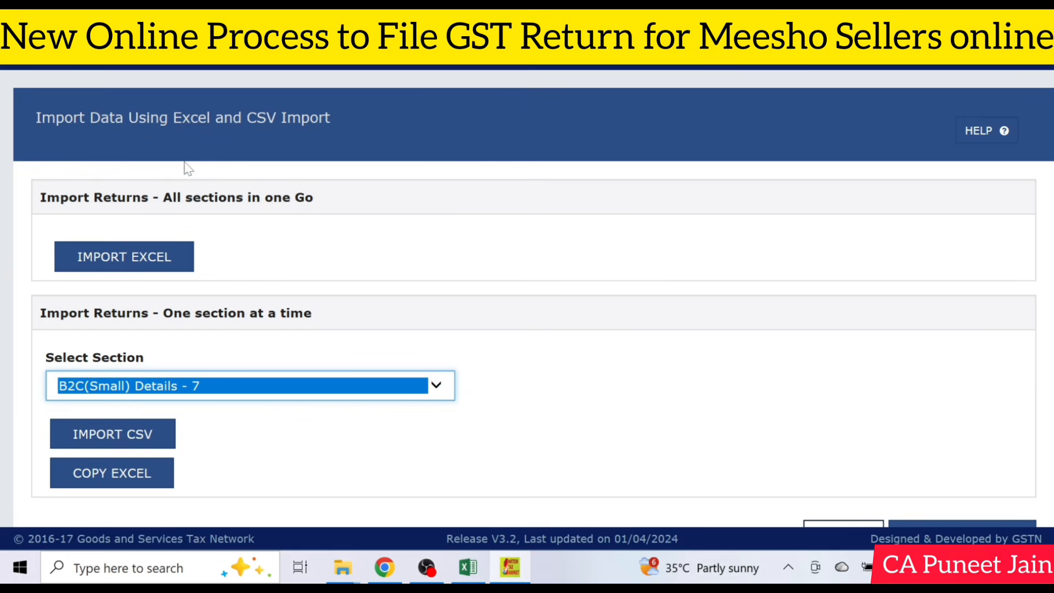
pyautogui.click(223, 462)
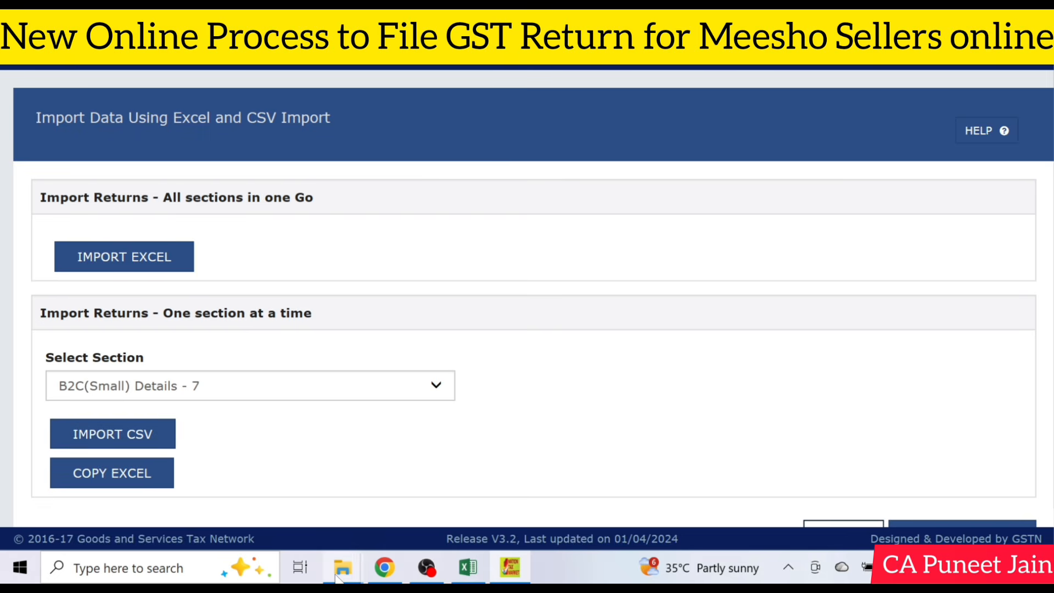
# Copy the b2cs CSV template from the GSTR1 folder inside Section_wise_CSV_files into the ay folder on the desktop
pyautogui.click(632, 521)
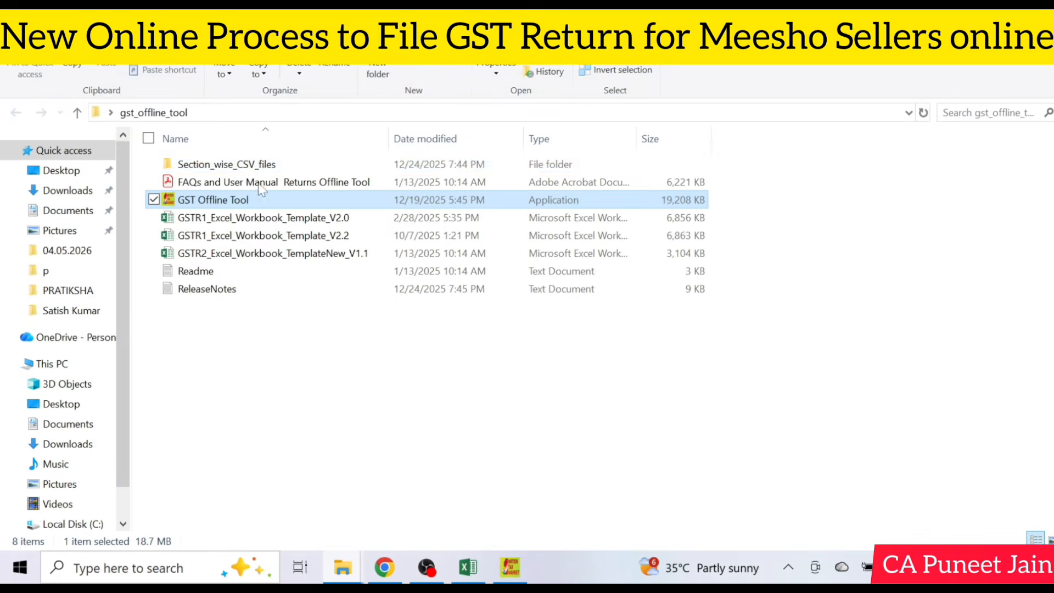
pyautogui.doubleClick(261, 164)
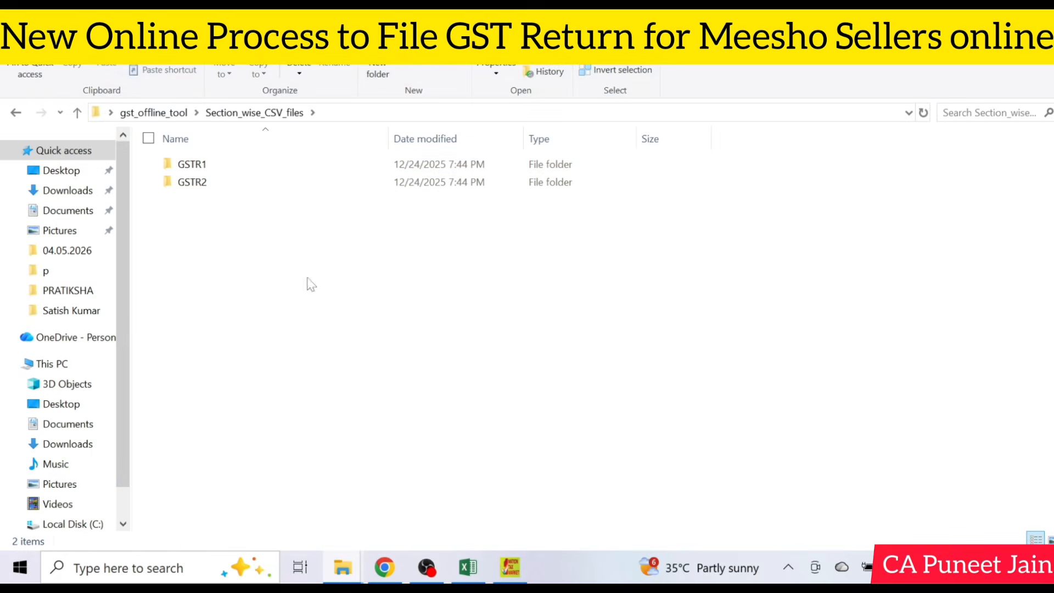
pyautogui.click(14, 114)
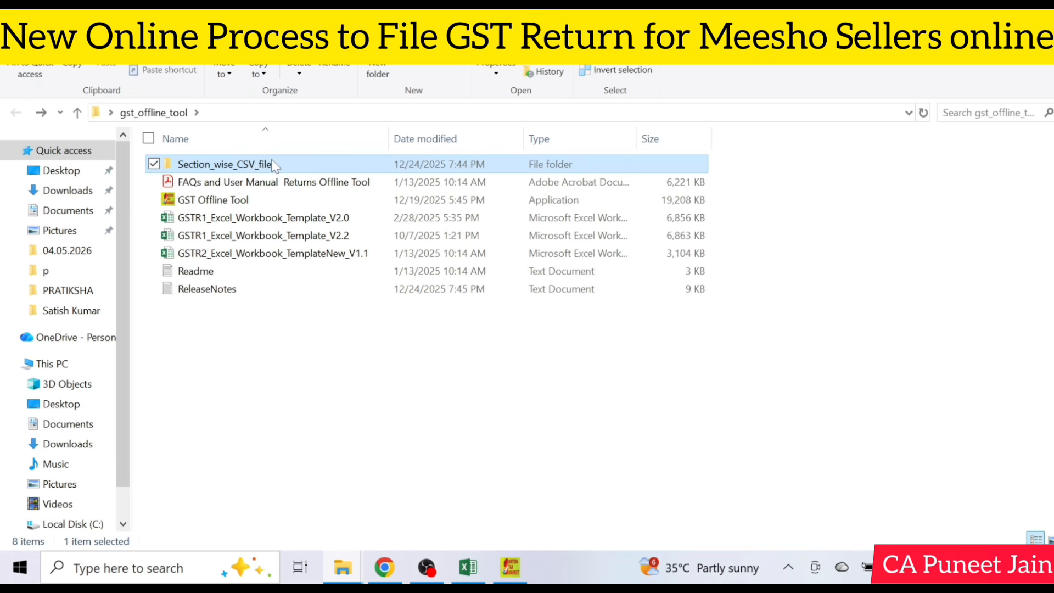
pyautogui.doubleClick(273, 164)
pyautogui.doubleClick(273, 165)
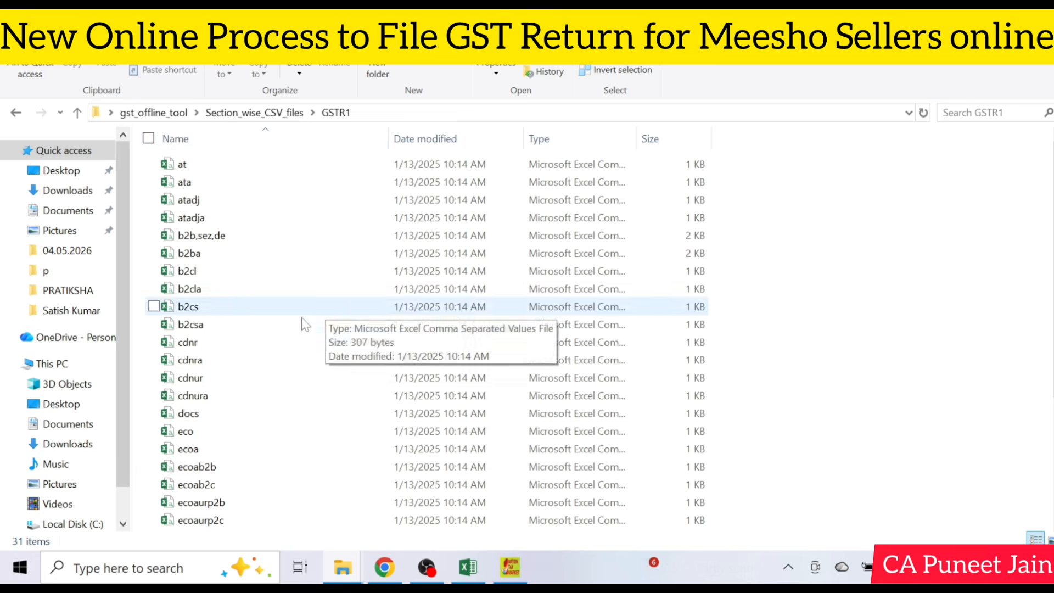
pyautogui.click(266, 315)
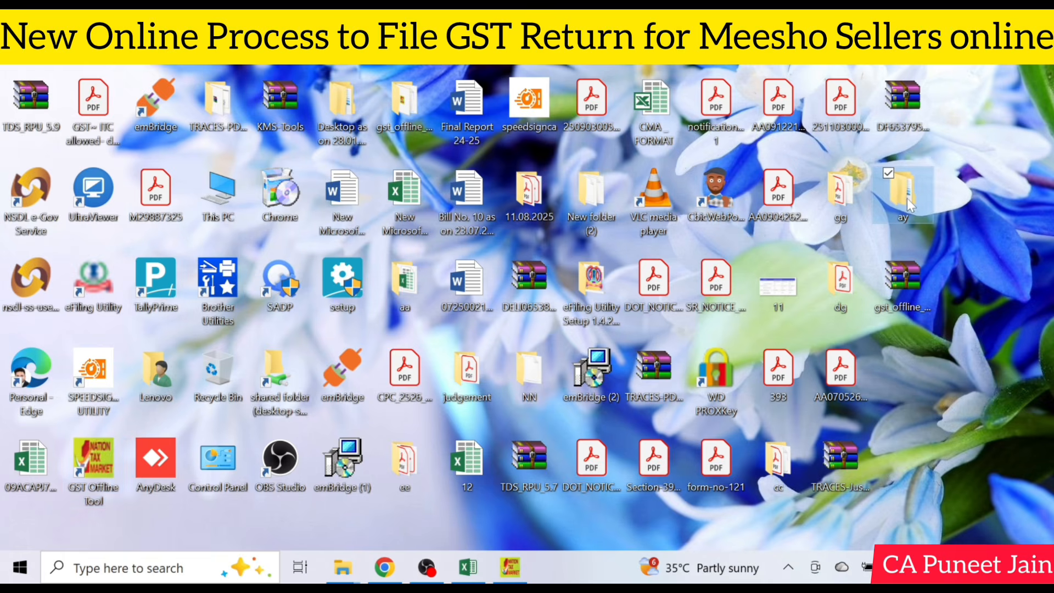
pyautogui.doubleClick(907, 199)
pyautogui.click(994, 6)
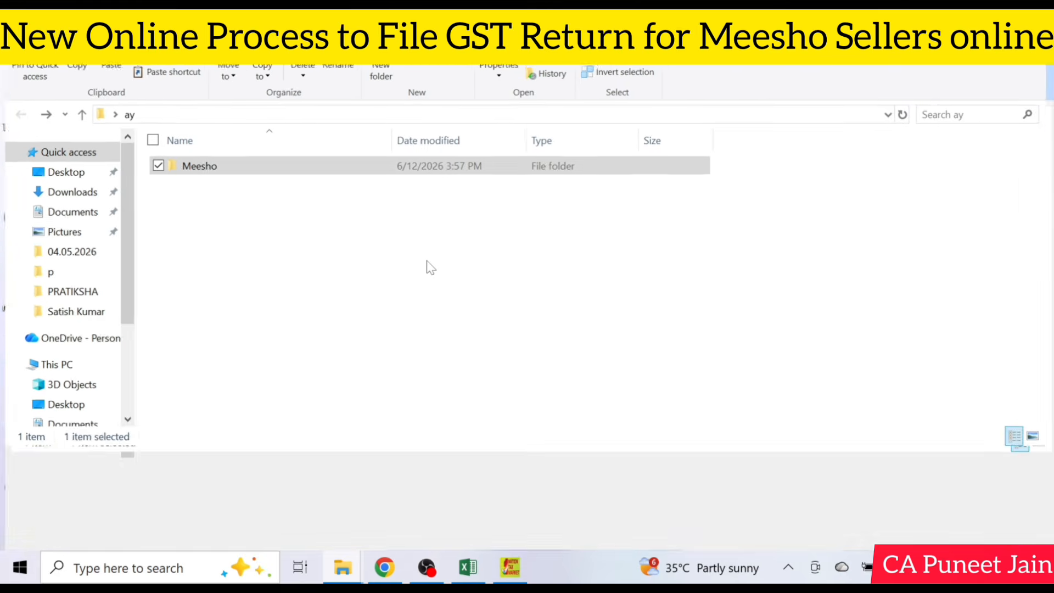
pyautogui.click(445, 290)
pyautogui.hotkey('ctrl', 'v')
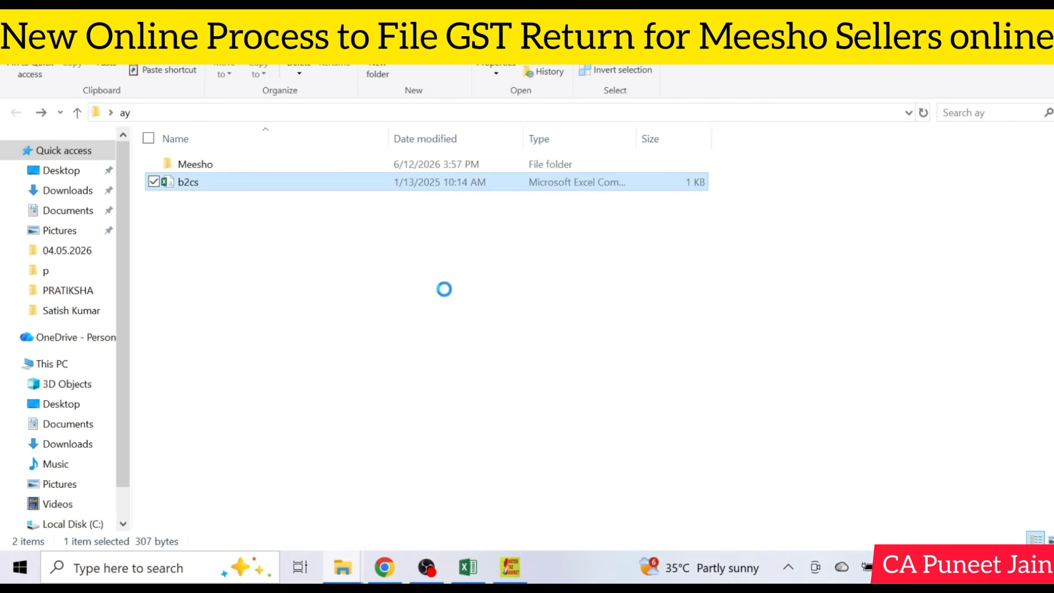
pyautogui.click(407, 329)
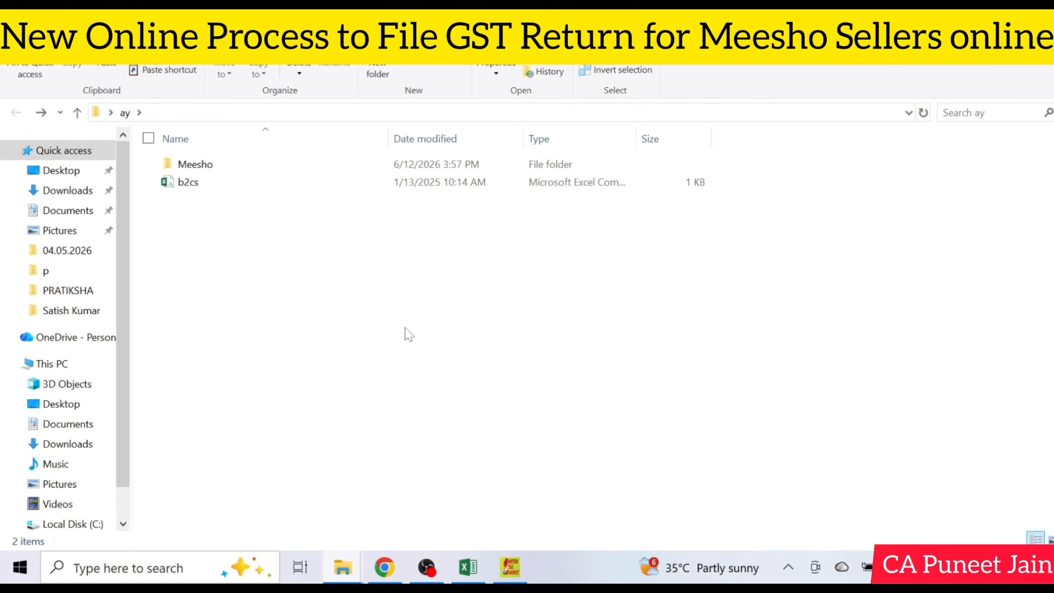
# Extract the gst_35928_5_2026 archive inside the Meesho folder into its own folder and open that folder
pyautogui.click(254, 165)
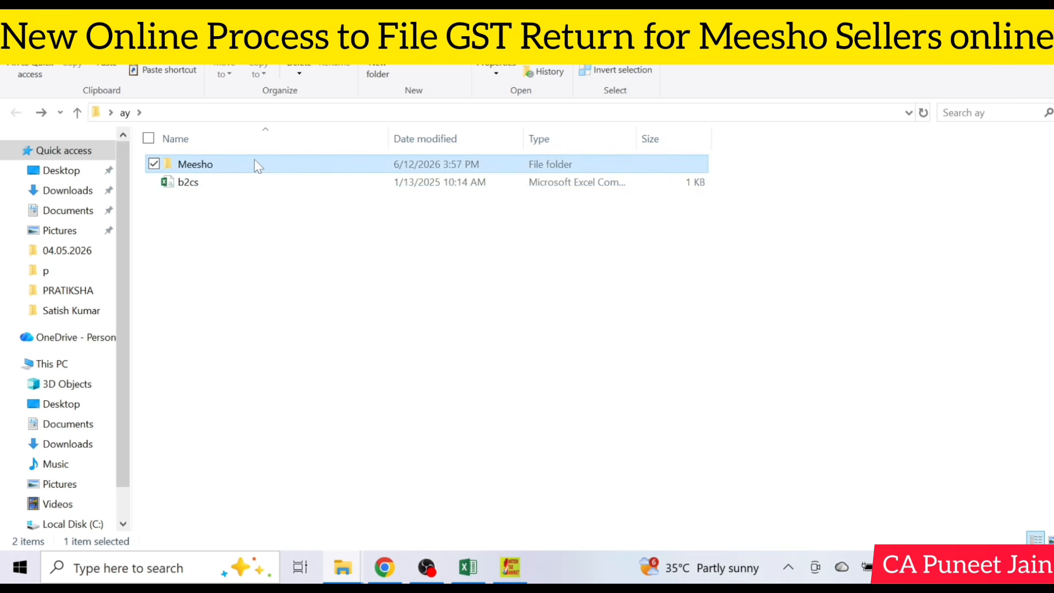
pyautogui.doubleClick(256, 164)
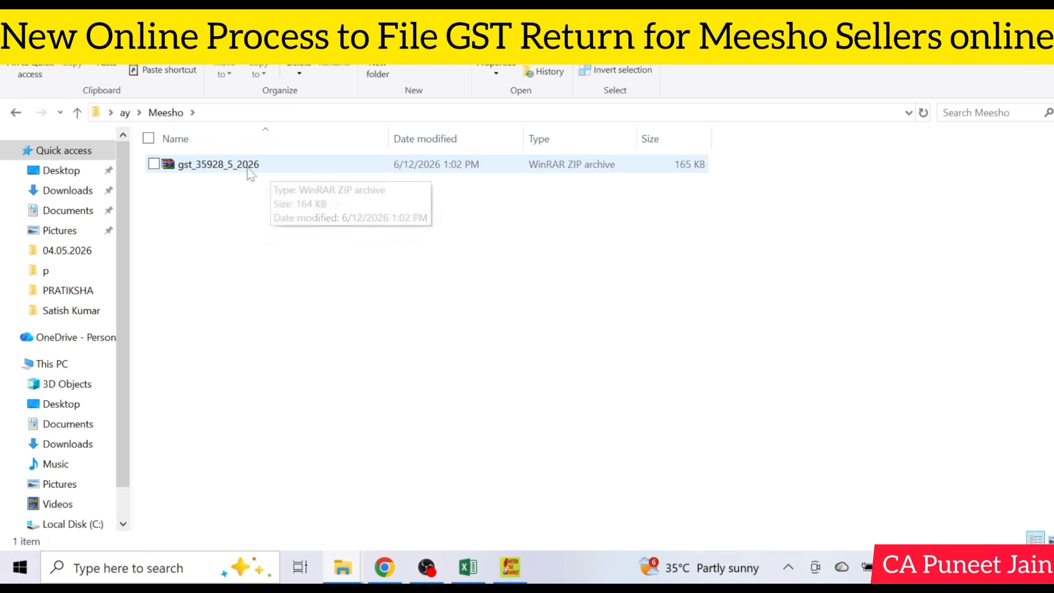
pyautogui.click(251, 167)
pyautogui.rightClick(250, 166)
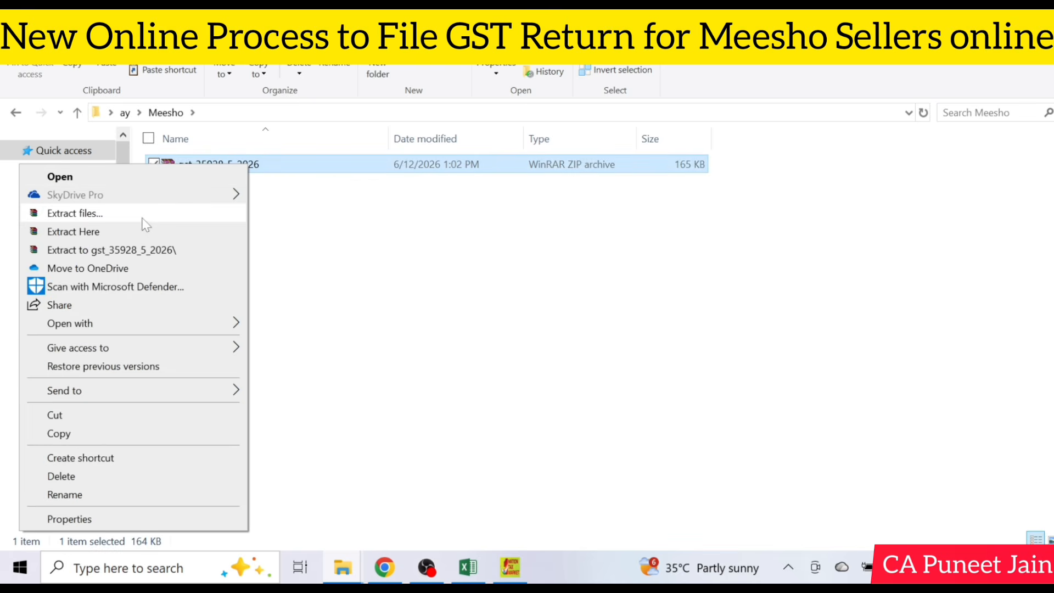
pyautogui.click(83, 213)
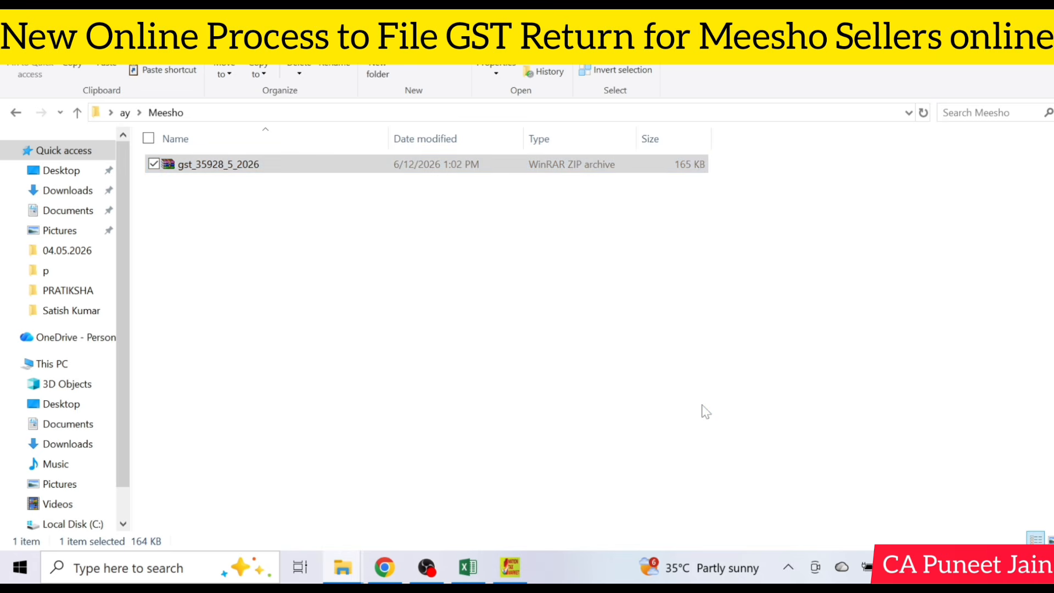
pyautogui.click(567, 467)
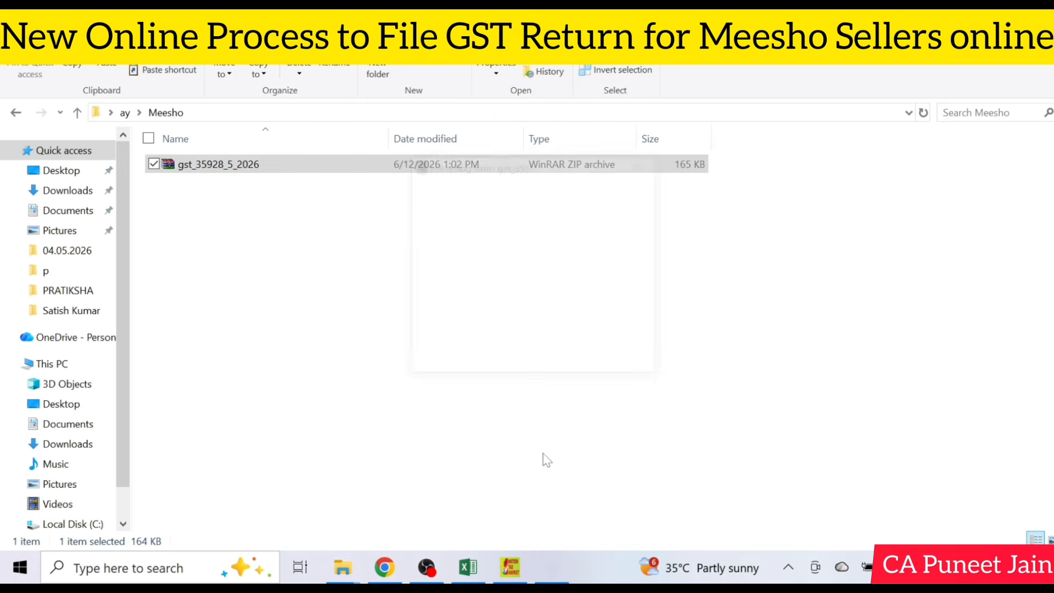
pyautogui.doubleClick(269, 171)
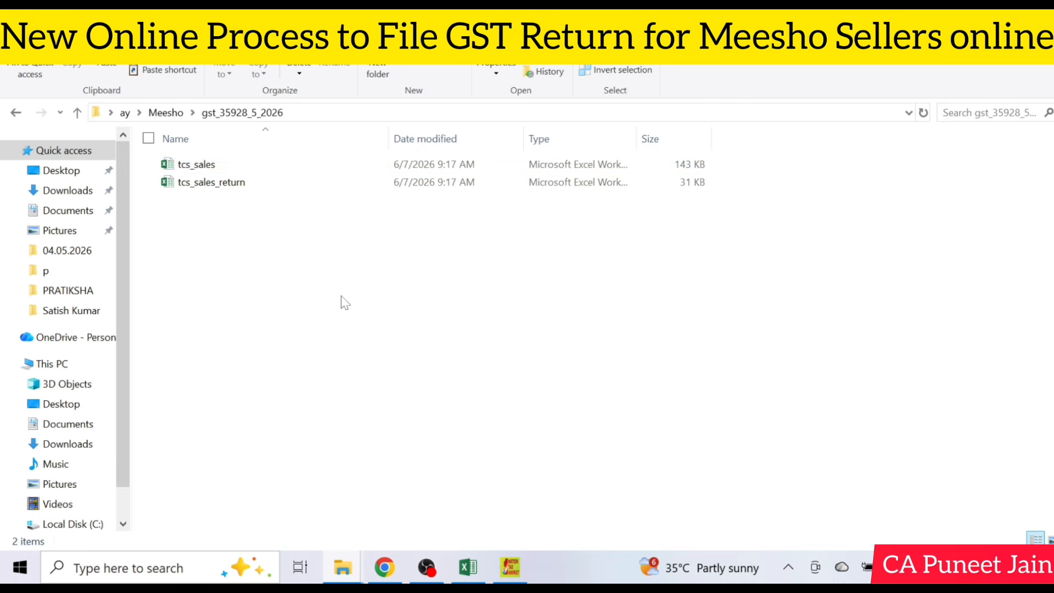
# Return to the ay folder and open the b2cs CSV file in Excel, dismissing the Office activation dialog
pyautogui.click(14, 114)
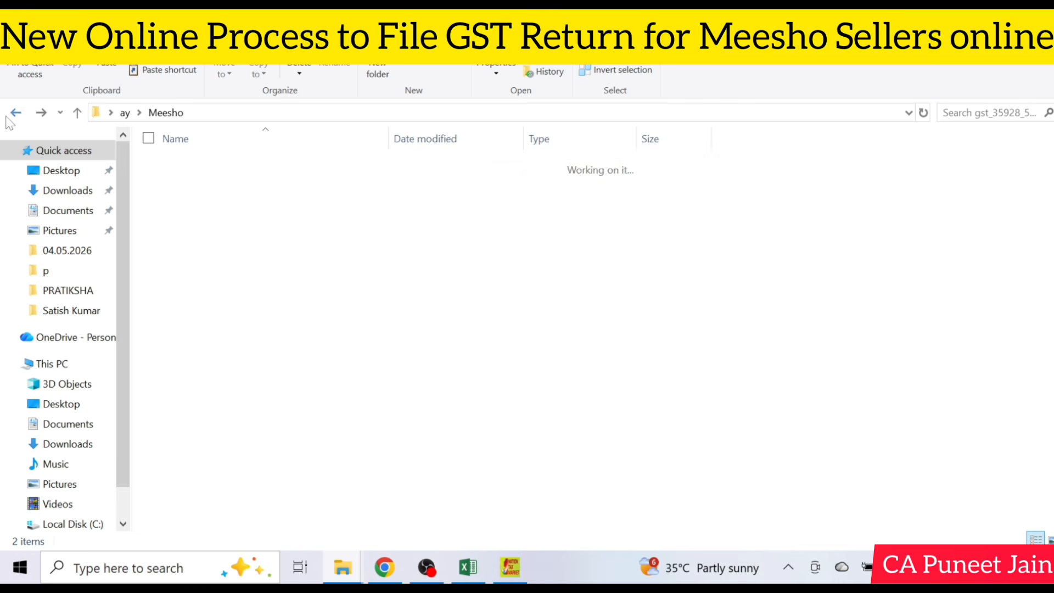
pyautogui.click(12, 114)
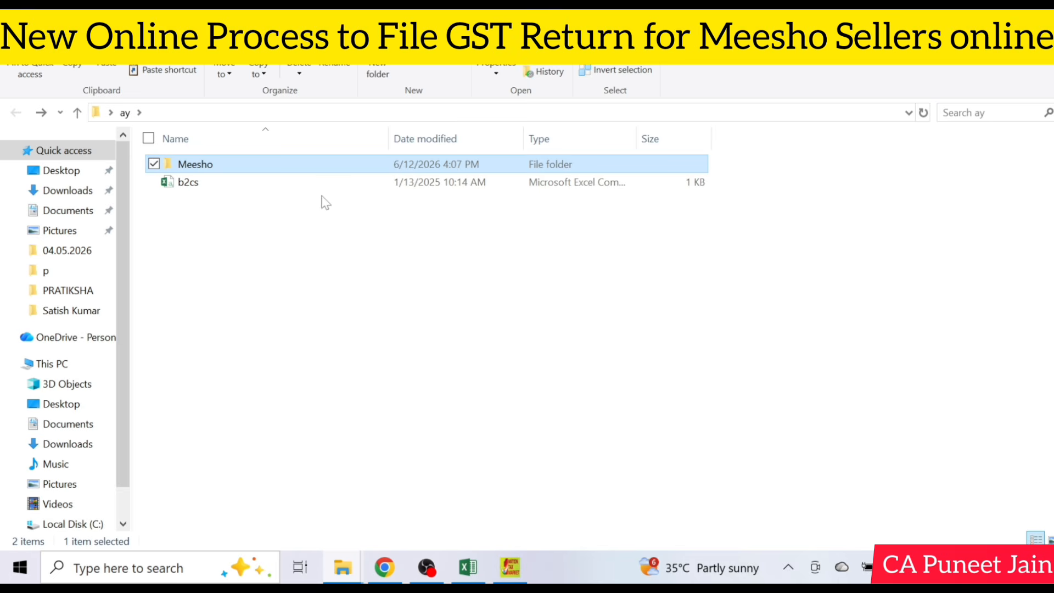
pyautogui.click(329, 184)
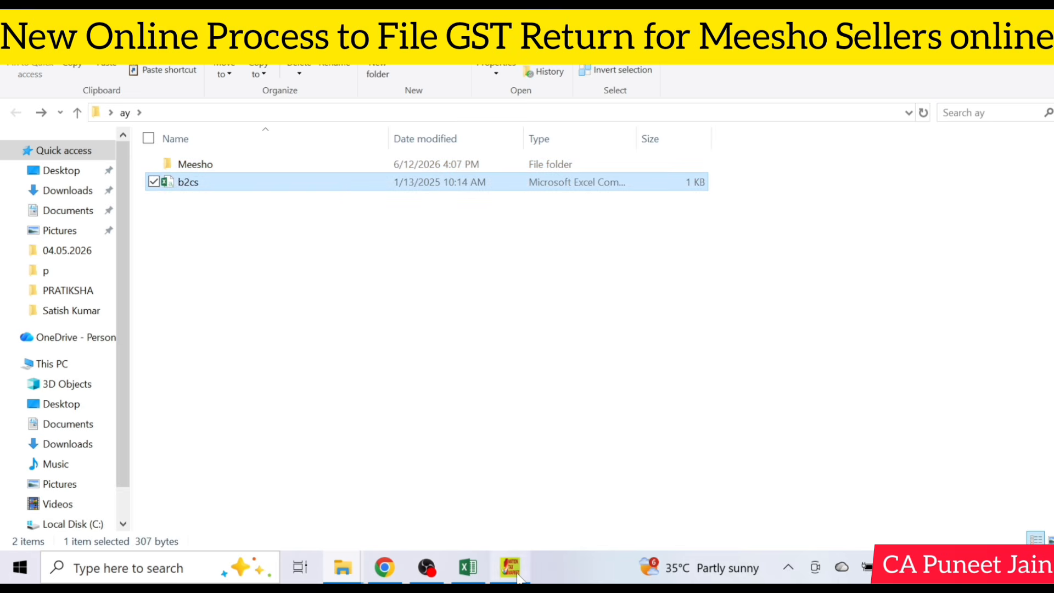
pyautogui.click(516, 572)
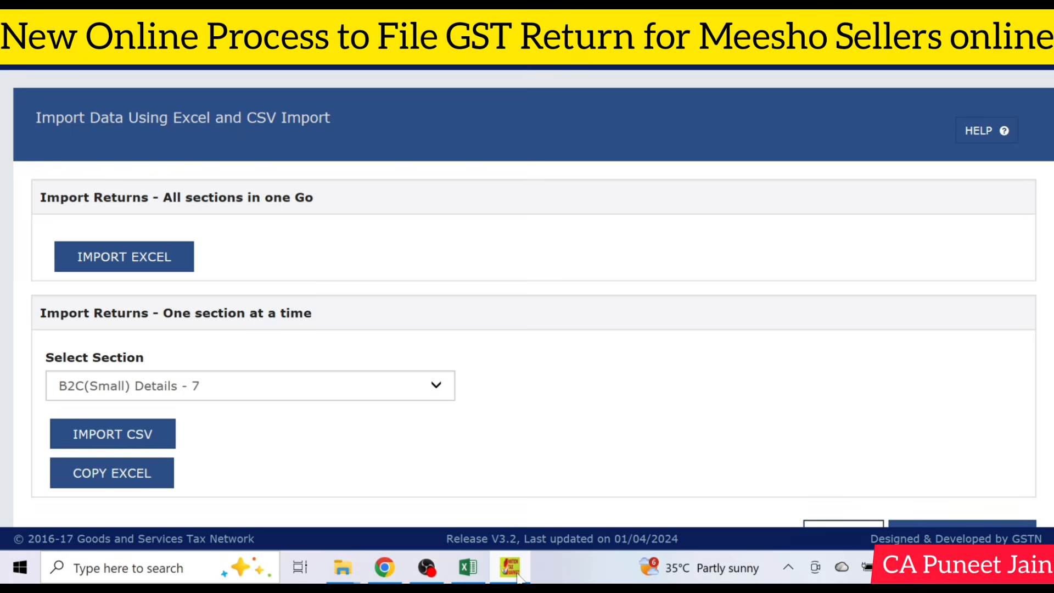
pyautogui.click(517, 571)
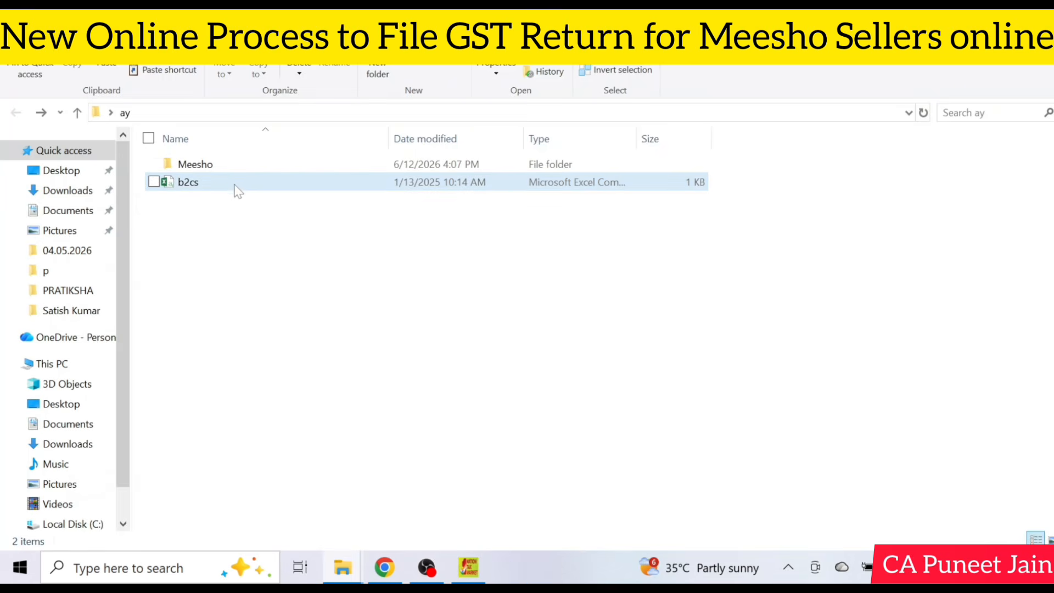
pyautogui.doubleClick(235, 186)
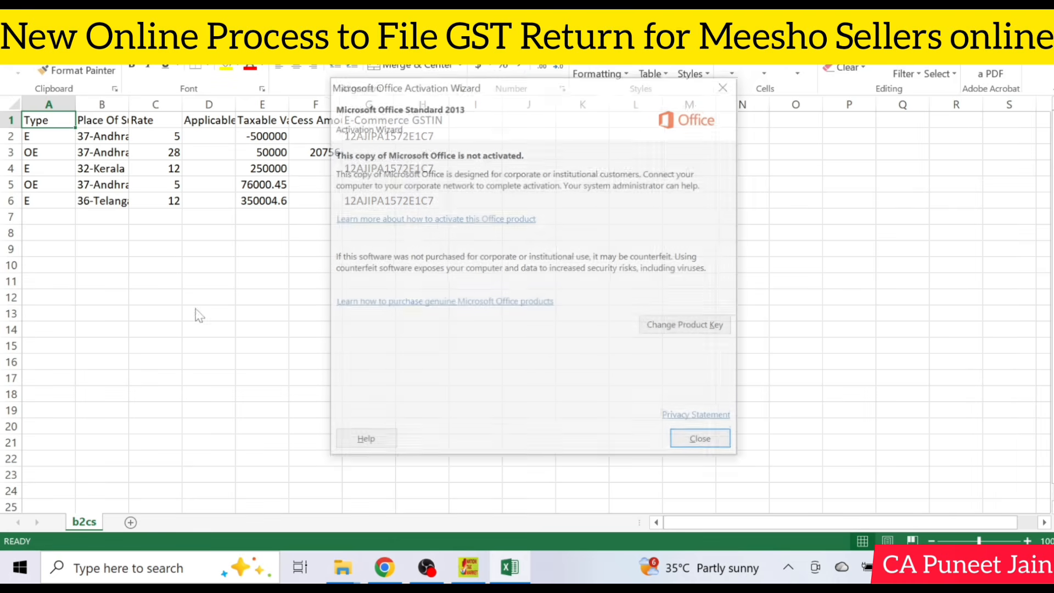
pyautogui.click(704, 442)
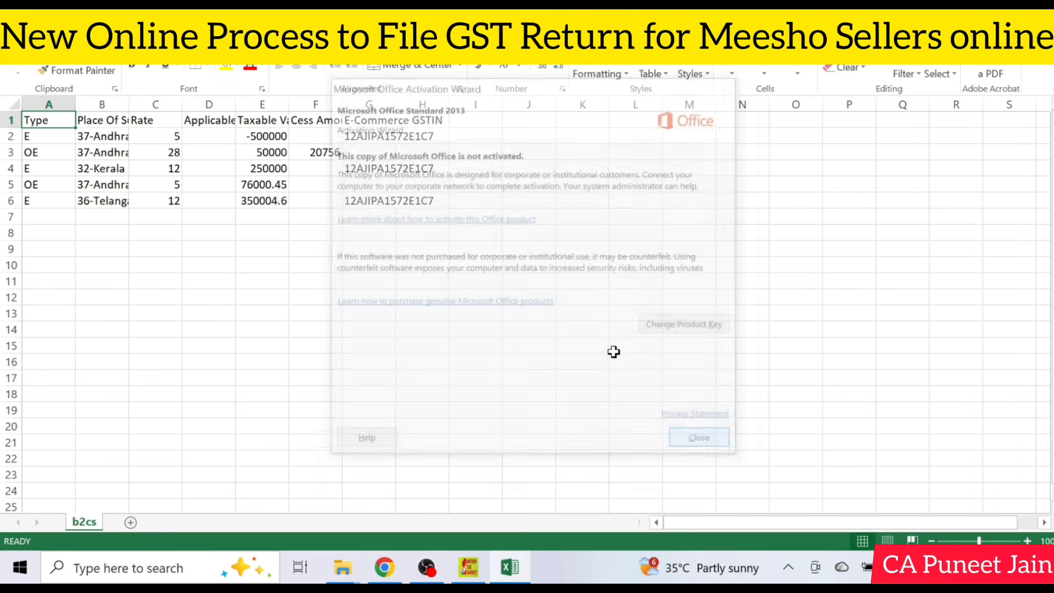
# Enter the type OE in cell A9 of the b2cs sheet and move on to the Place Of Supply column
pyautogui.click(41, 249)
pyautogui.write('OE')
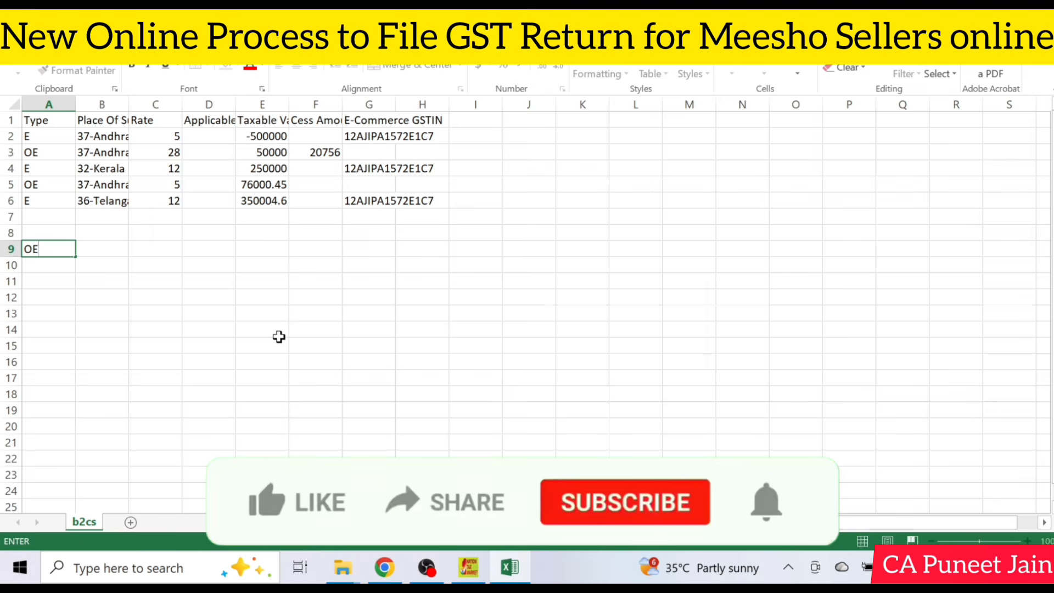
pyautogui.press('Return')
pyautogui.press('Up')
pyautogui.press('Tab')
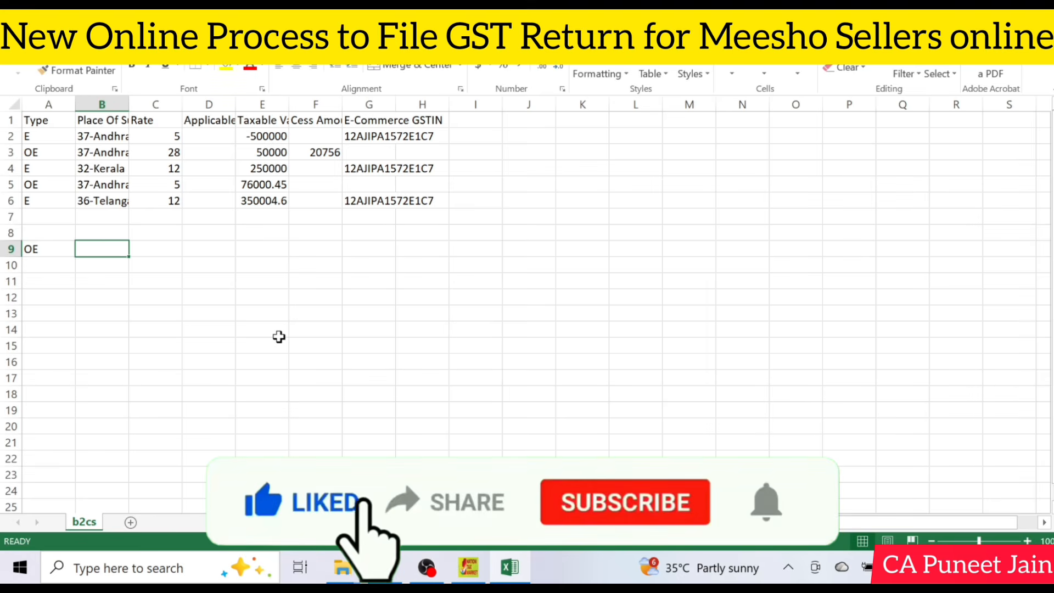
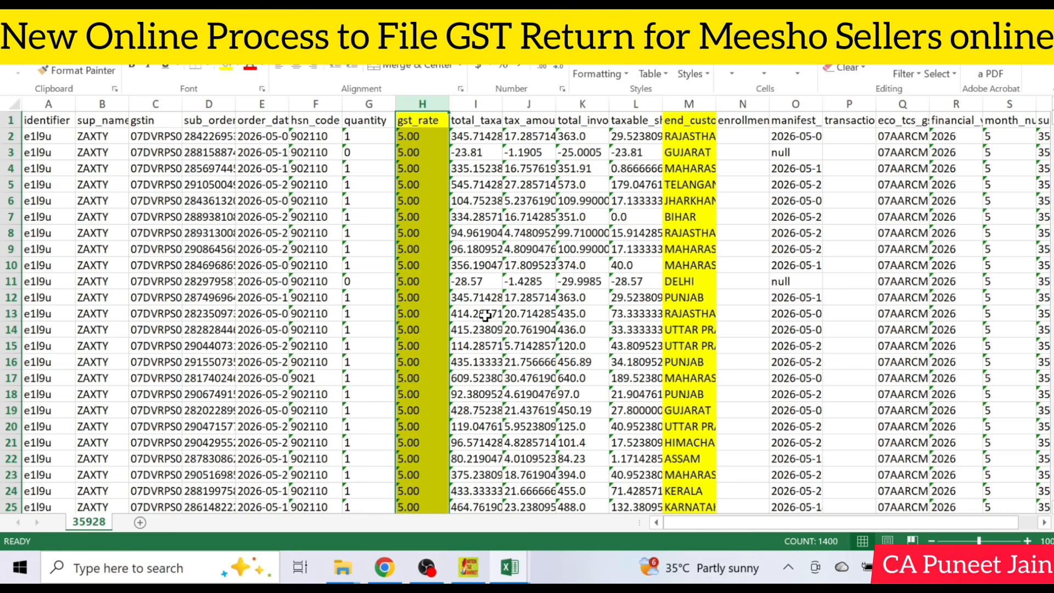
# Highlight the total taxable value column I of the Meesho sales sheet in yellow
pyautogui.click(484, 96)
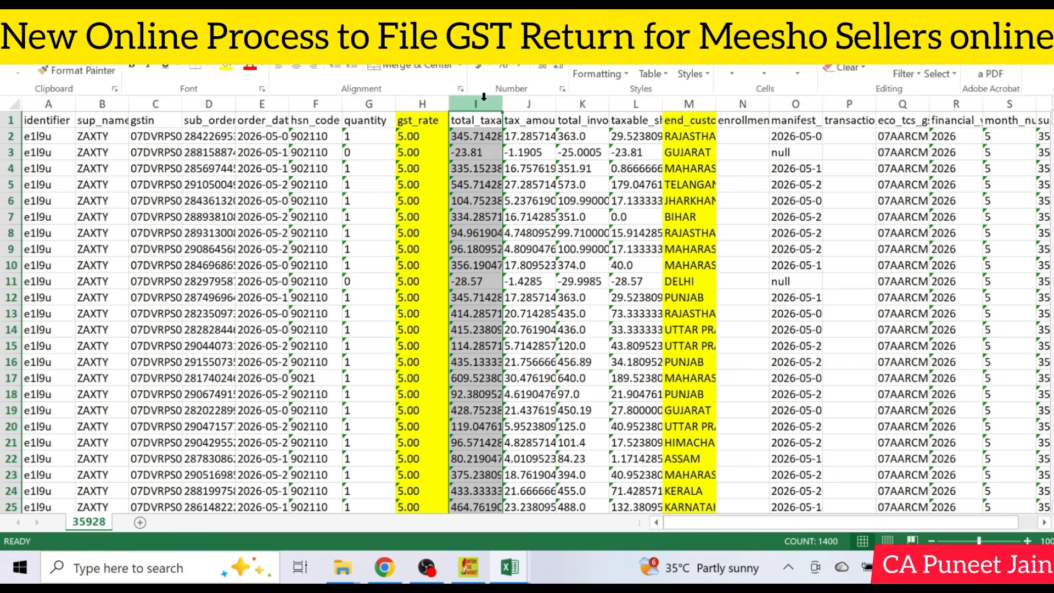
pyautogui.click(226, 67)
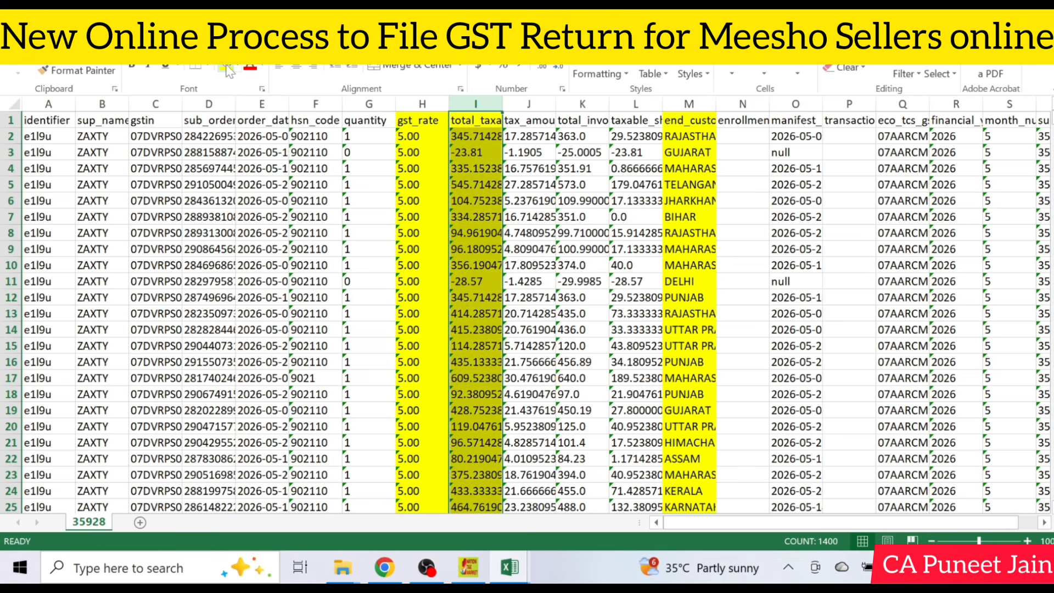
pyautogui.click(559, 194)
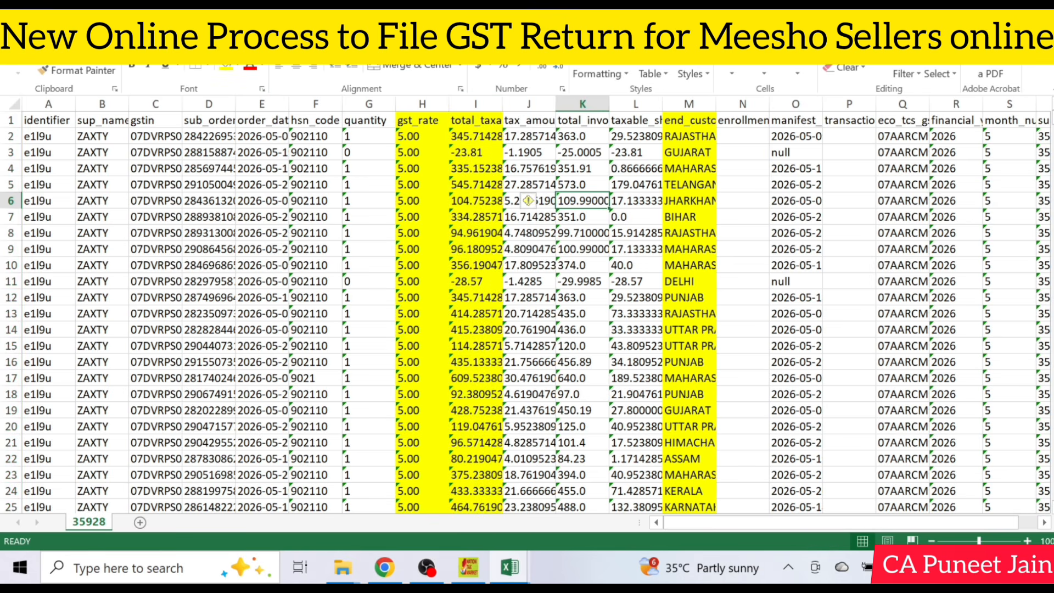
# Look through the highlighted sales rows down the sheet and return to the header of the total taxable value column
pyautogui.scroll(-4, 651, 346)
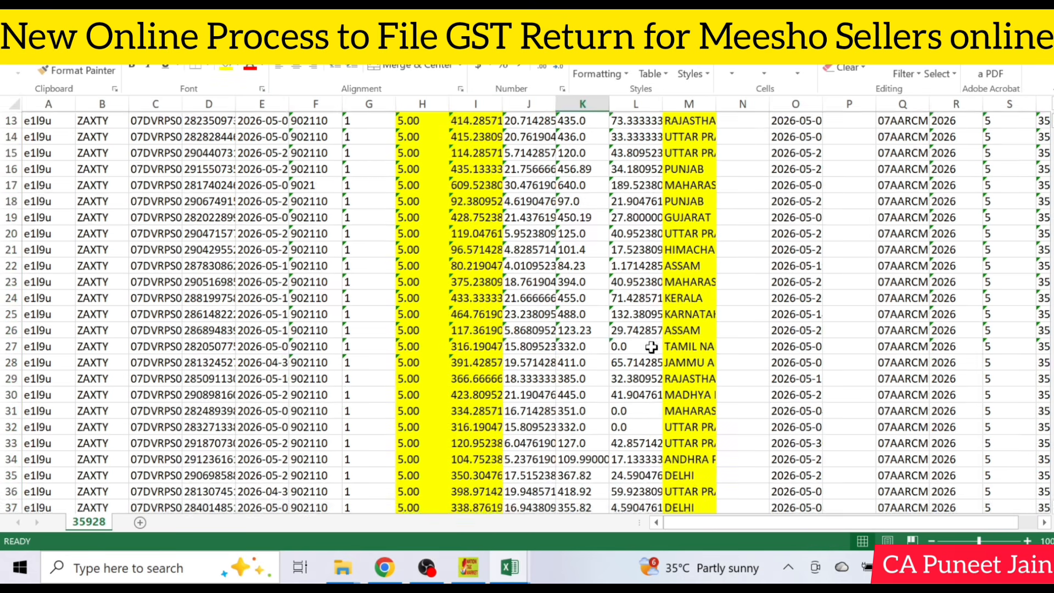
pyautogui.scroll(5, 651, 347)
pyautogui.scroll(-20, 528, 200)
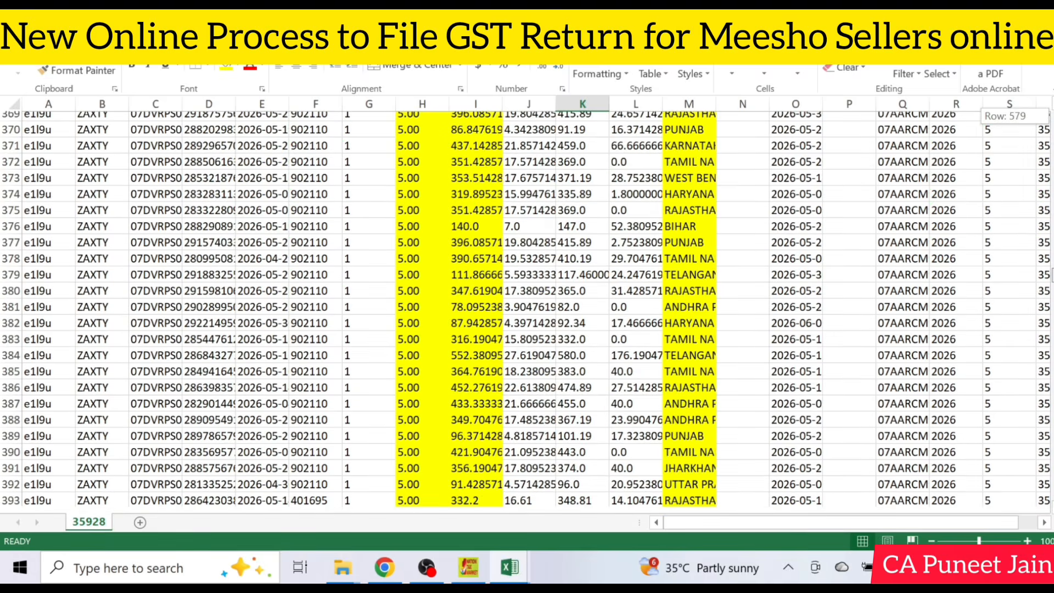
pyautogui.scroll(-20, 481, 249)
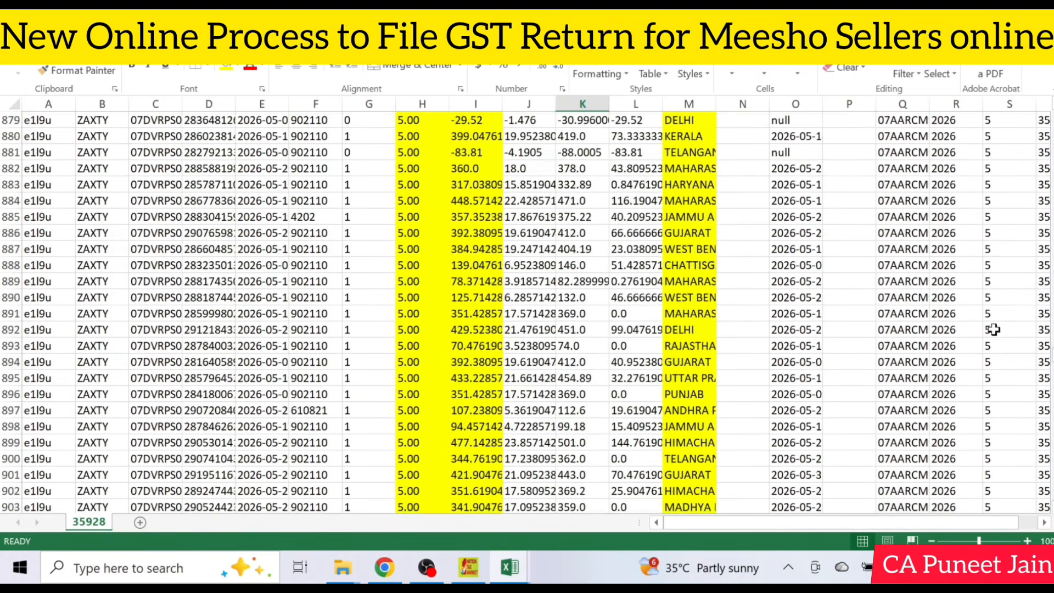
pyautogui.click(481, 249)
pyautogui.hotkey('ctrl', 'Up')
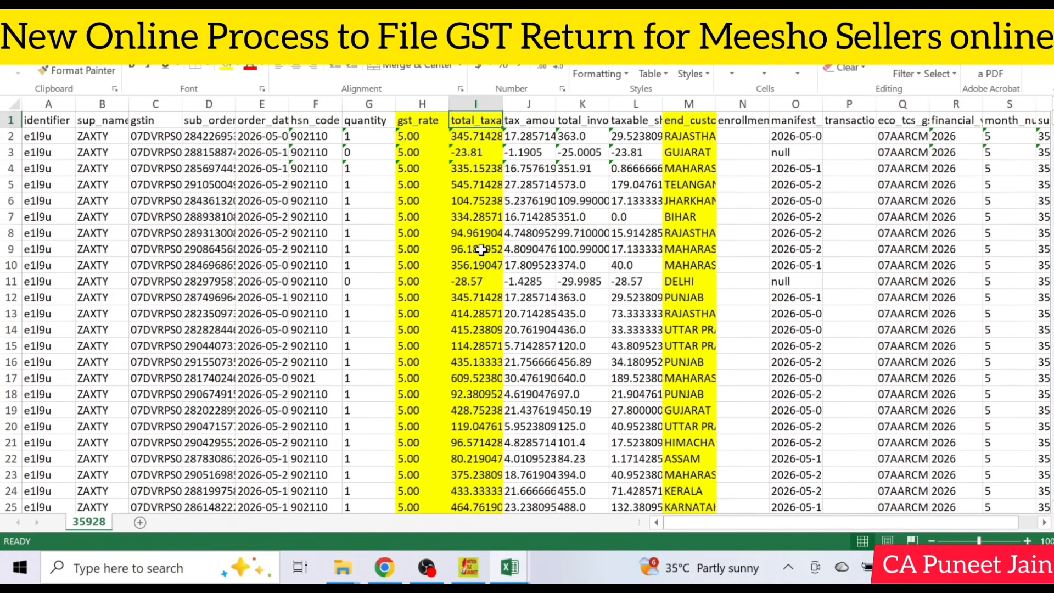
# Convert the text values in the gst_rate and total taxable value columns of the tcs_sales sheet, rows 2 to 1400, to numbers
pyautogui.press('Down')
pyautogui.press('Left')
pyautogui.hotkey('shift', 'Right')
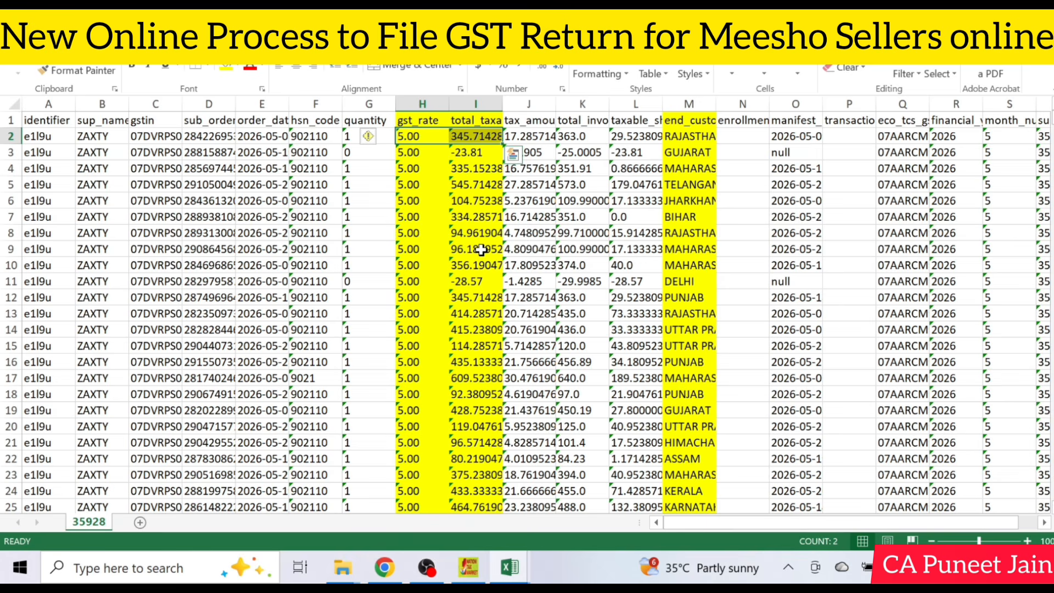
pyautogui.hotkey('ctrl', 'shift', 'Down')
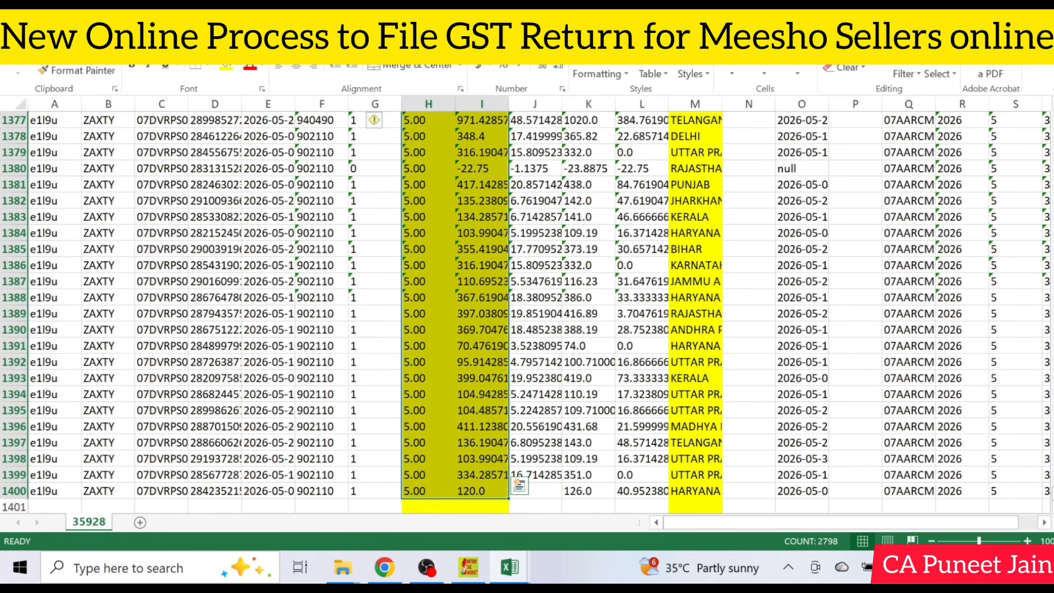
pyautogui.moveTo(1053, 493); pyautogui.dragTo(1053, 107)
pyautogui.moveTo(376, 147)
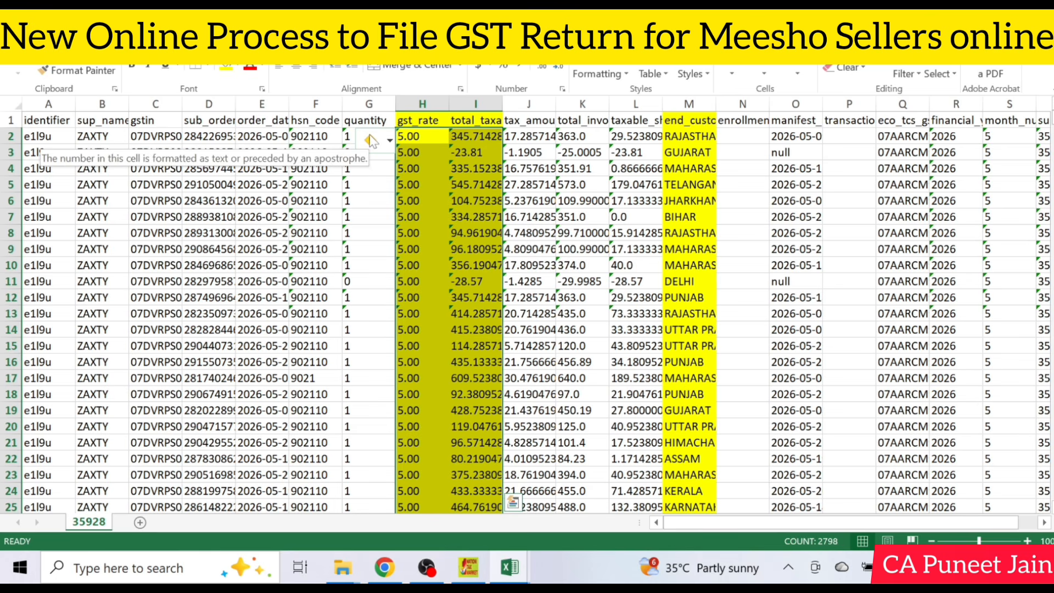
pyautogui.click(383, 141)
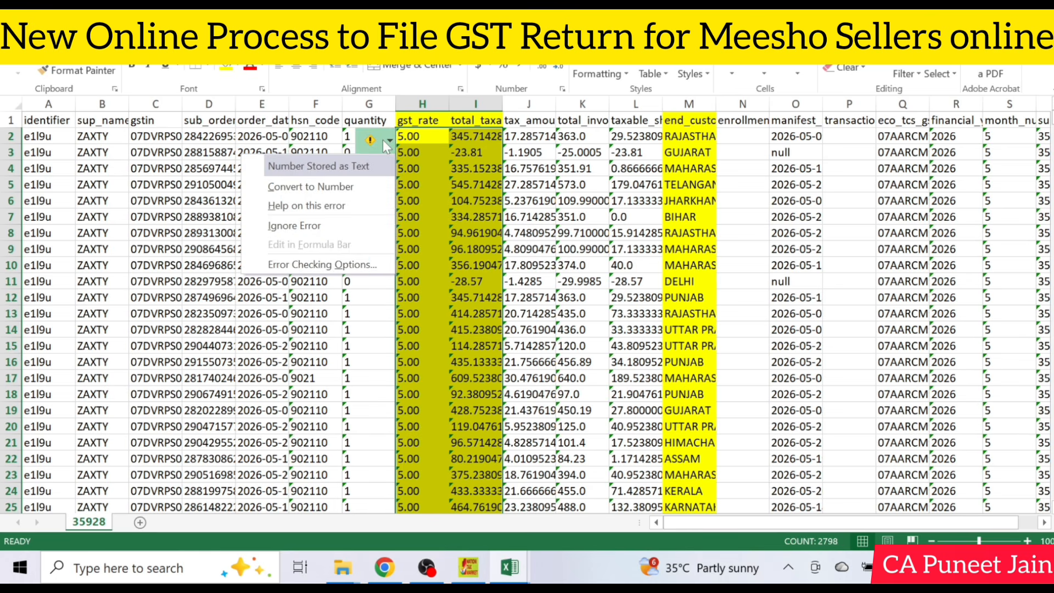
pyautogui.click(359, 185)
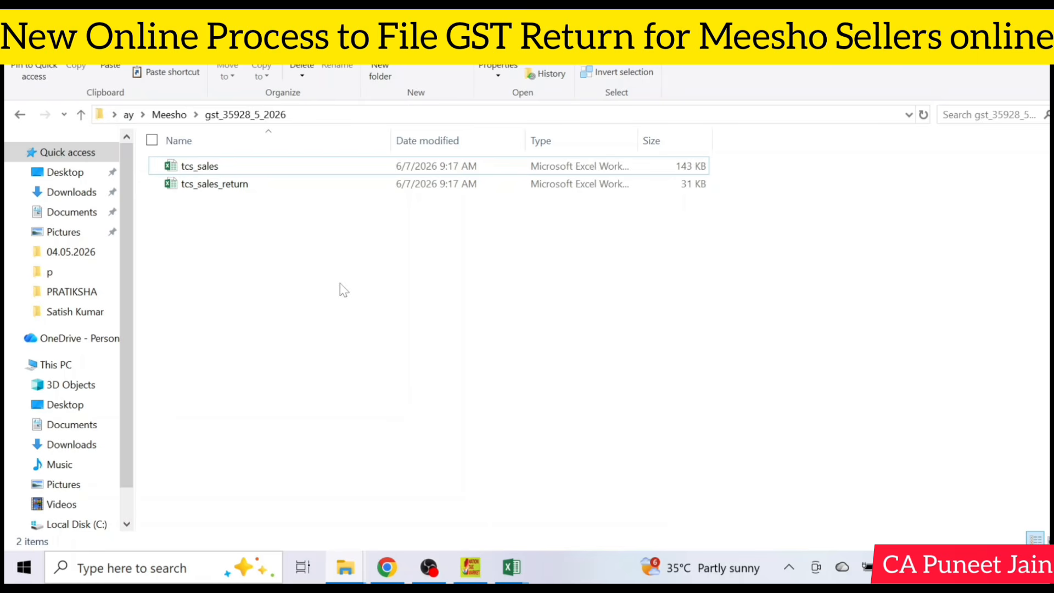
# Create a new Excel workbook named wORKING in the gst_35928_5_2026 folder and open it
pyautogui.rightClick(339, 288)
pyautogui.moveTo(273, 472)
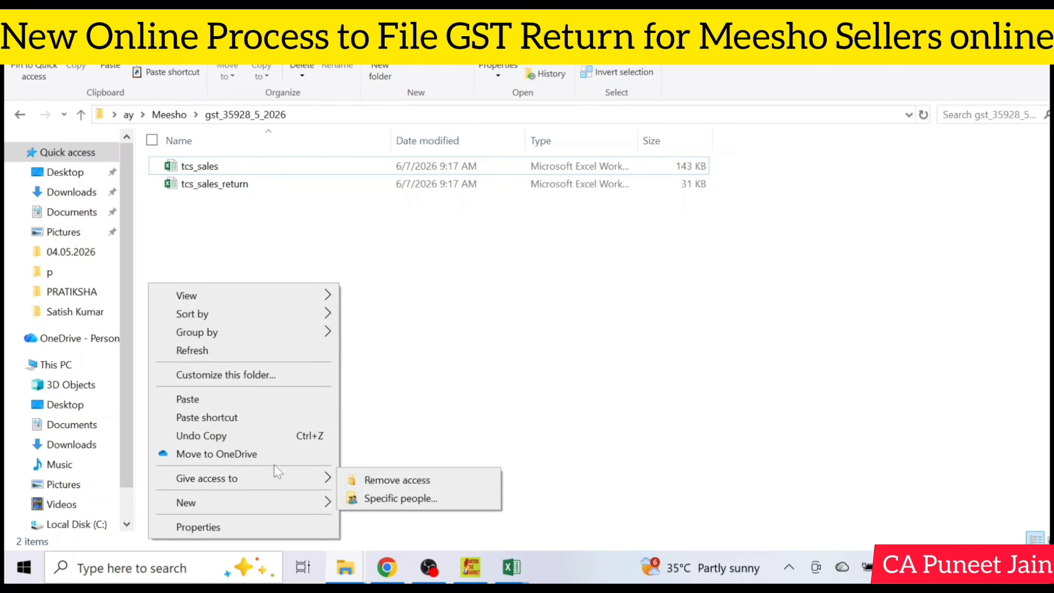
pyautogui.moveTo(286, 499)
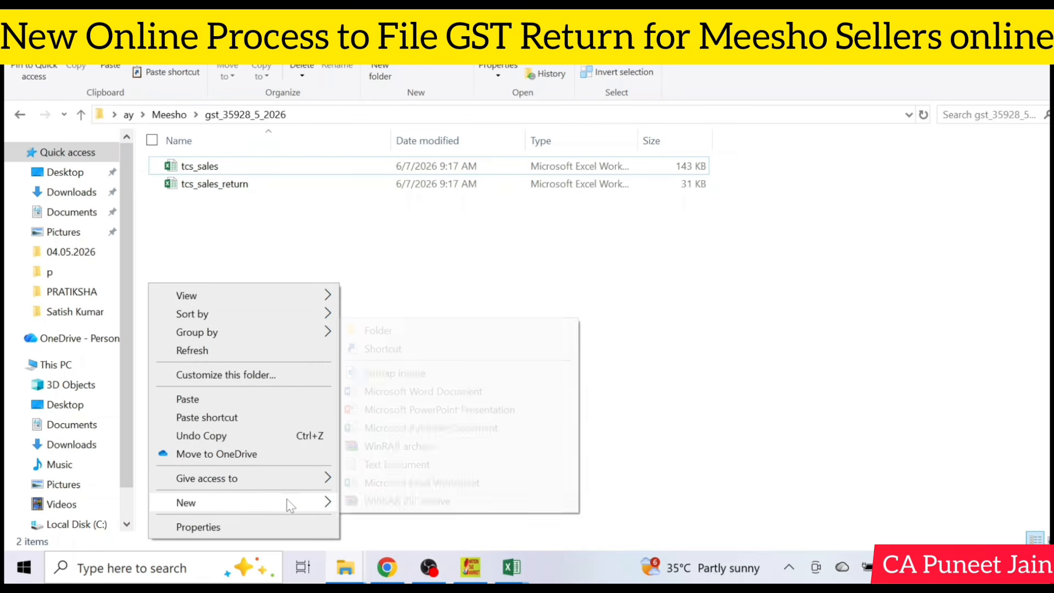
pyautogui.click(435, 483)
pyautogui.write('w')
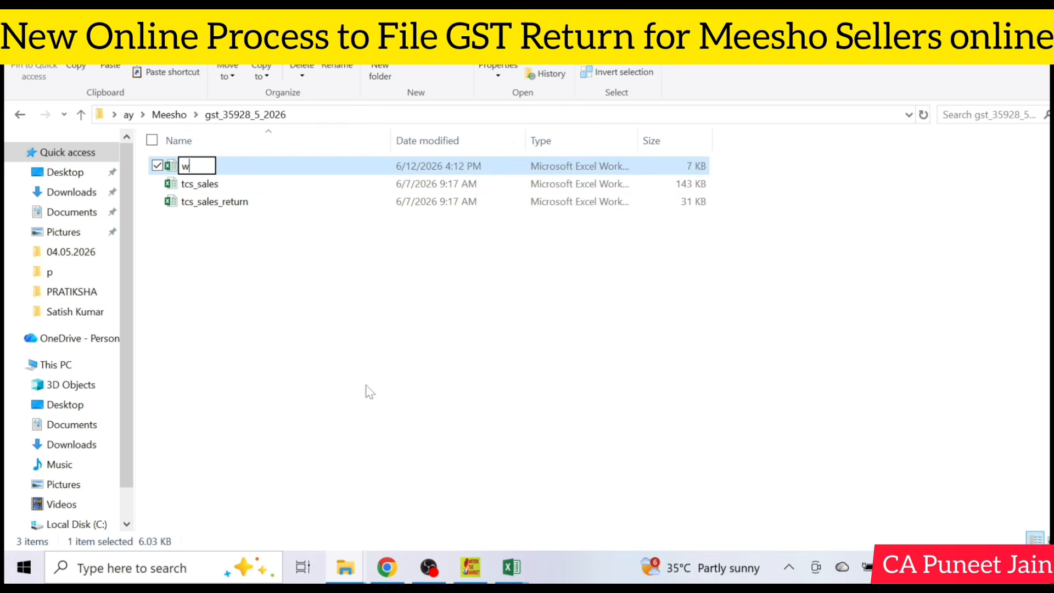
pyautogui.write('ORKING')
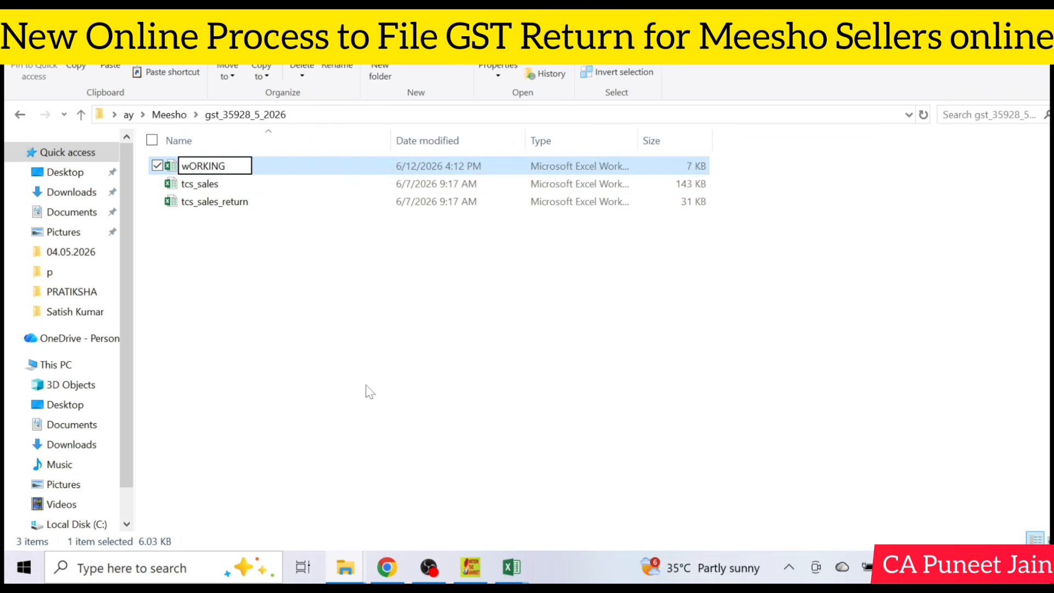
pyautogui.press('Return')
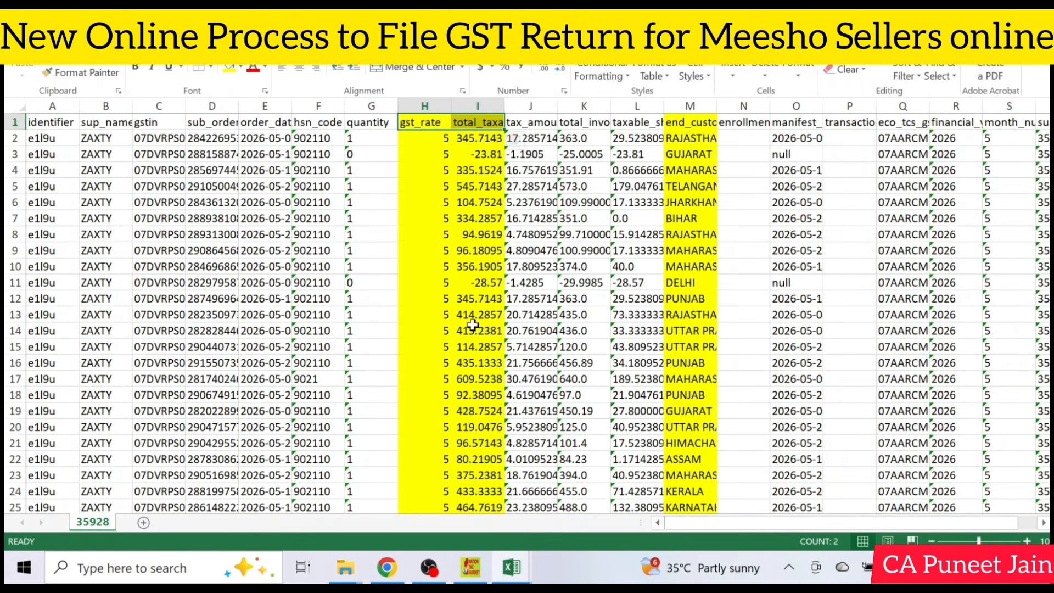
pyautogui.hotkey('ctrl', 'n')
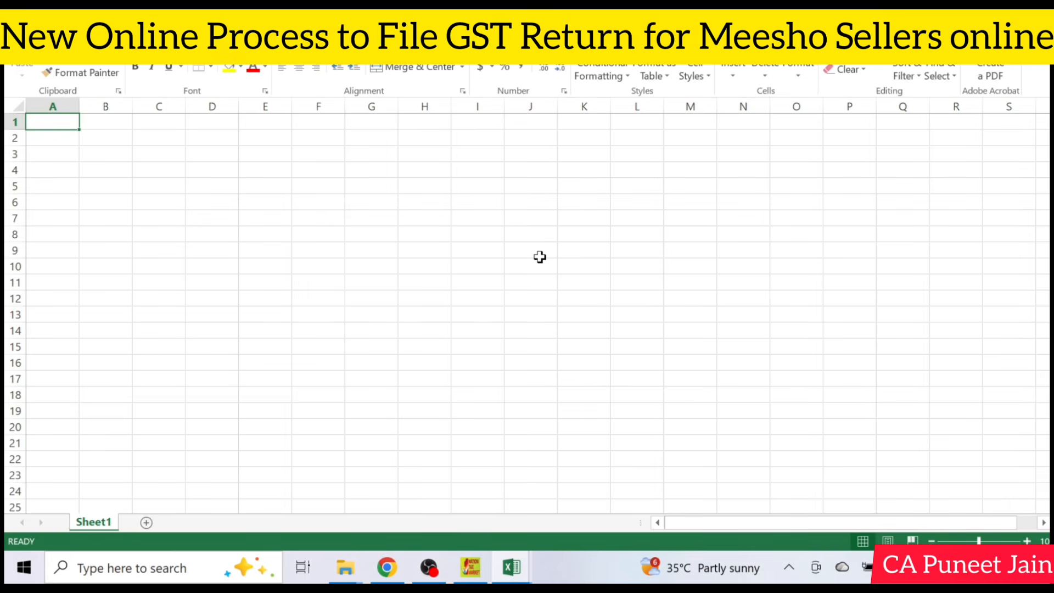
# Copy the end customer state column M from tcs_sales into column A of the wORKING workbook
pyautogui.moveTo(513, 571)
pyautogui.click(511, 494)
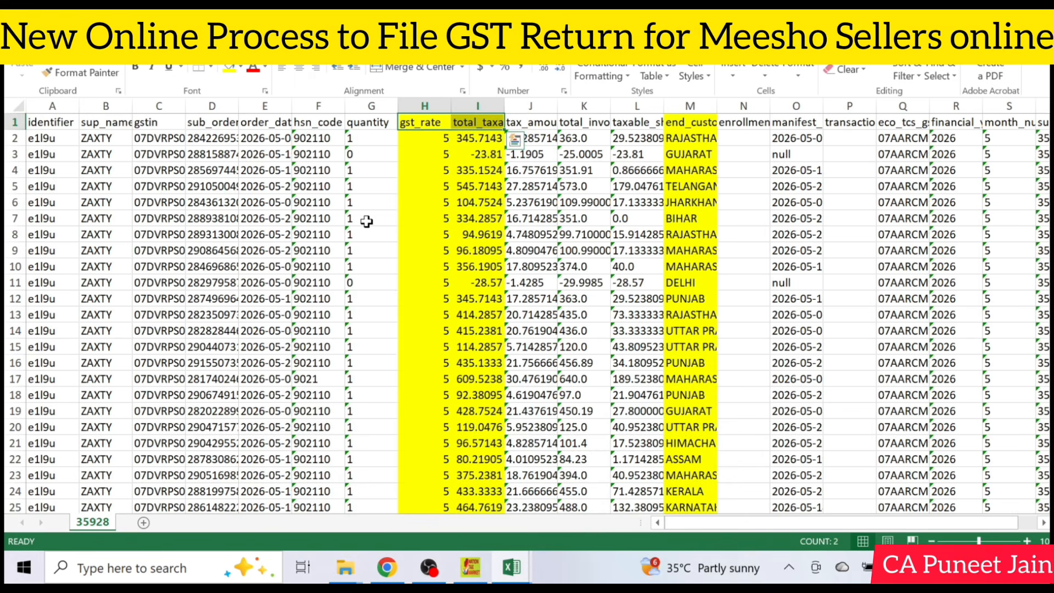
pyautogui.click(700, 107)
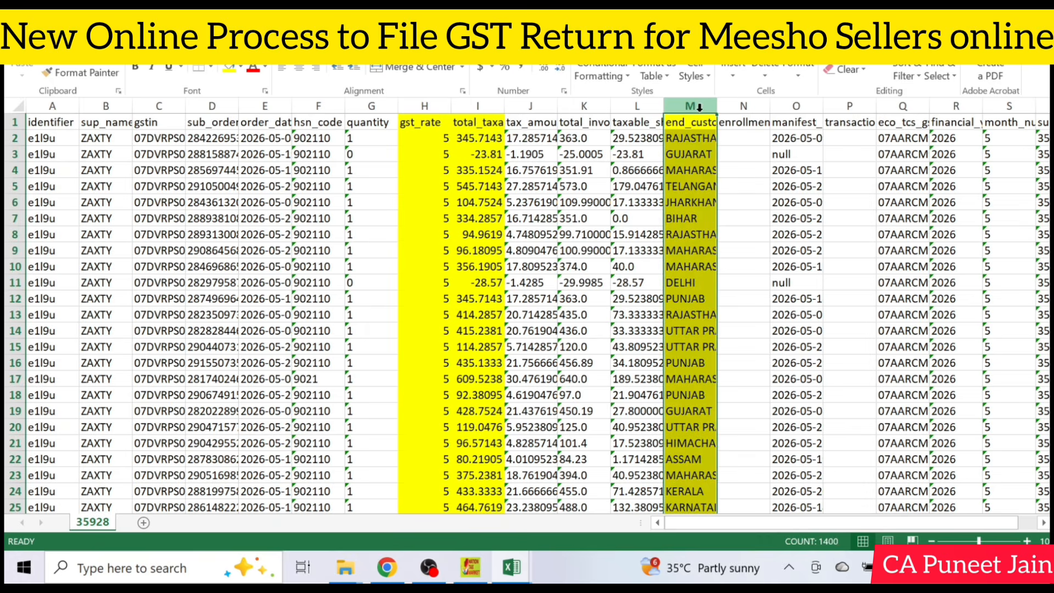
pyautogui.hotkey('ctrl', 'c')
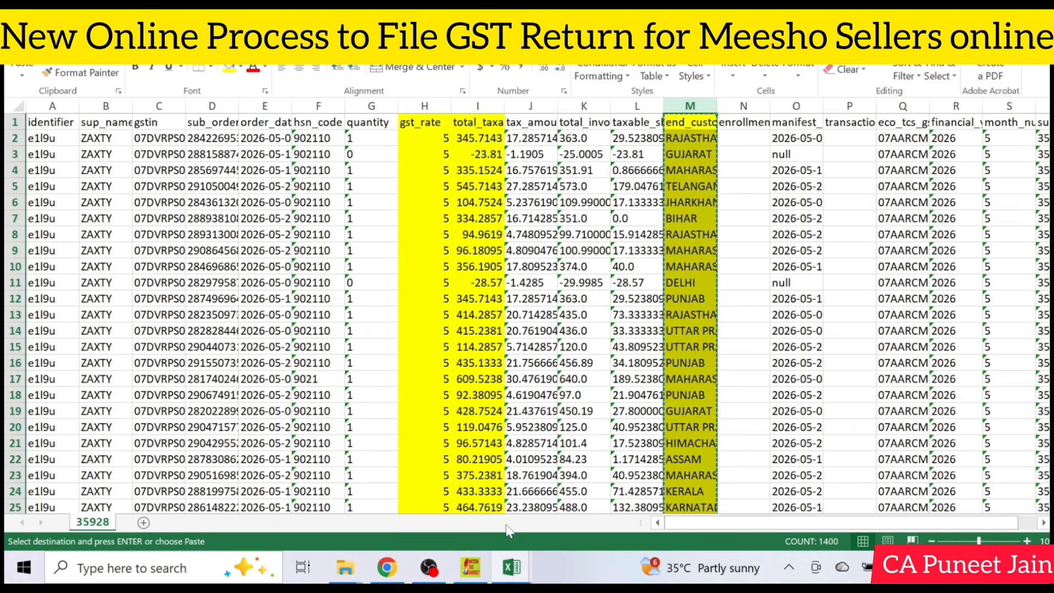
pyautogui.click(511, 567)
pyautogui.click(663, 517)
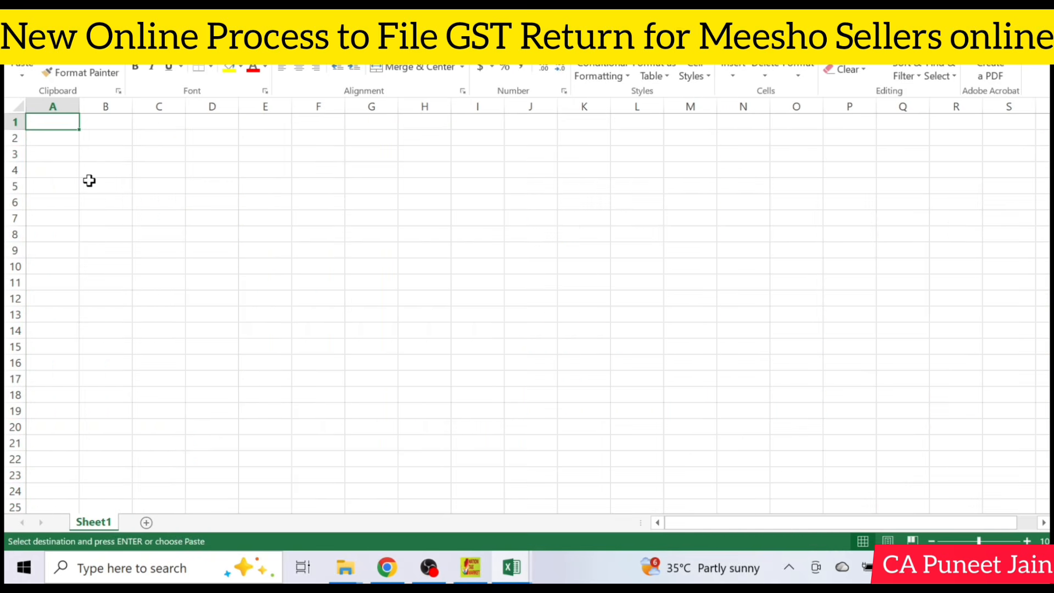
pyautogui.hotkey('ctrl', 'v')
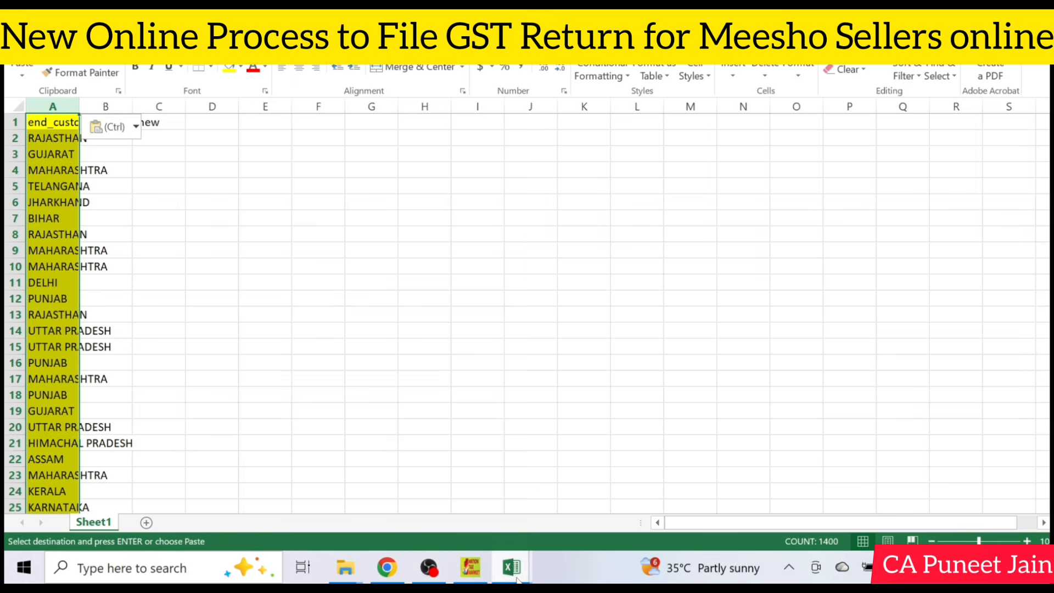
# Copy the gst_rate and total taxable value columns from tcs_sales into columns B and C of wORKING and check the pasted rows
pyautogui.click(518, 574)
pyautogui.click(519, 499)
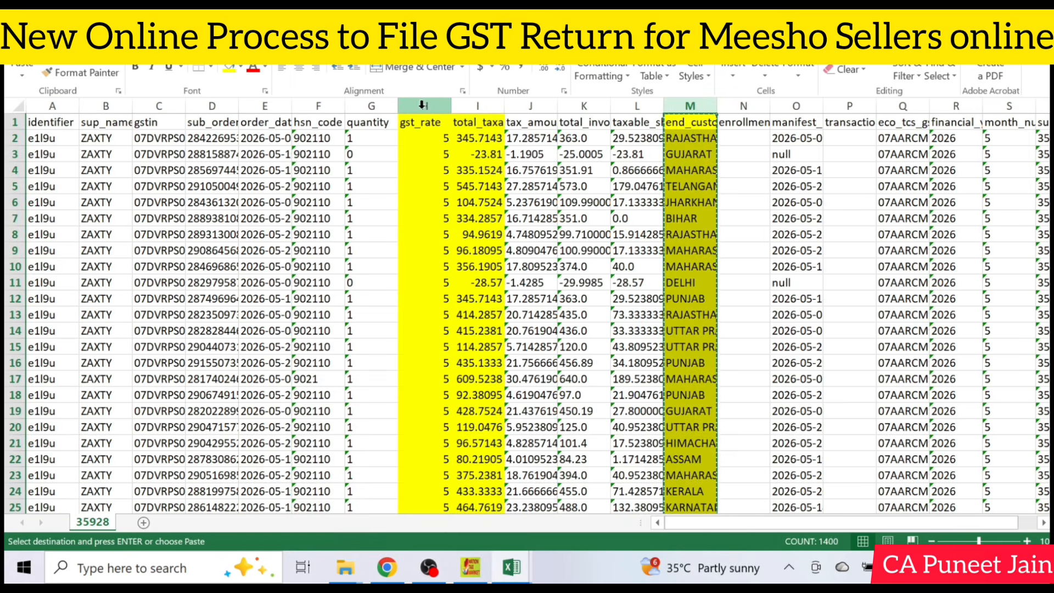
pyautogui.moveTo(421, 105); pyautogui.dragTo(478, 105)
pyautogui.hotkey('ctrl', 'c')
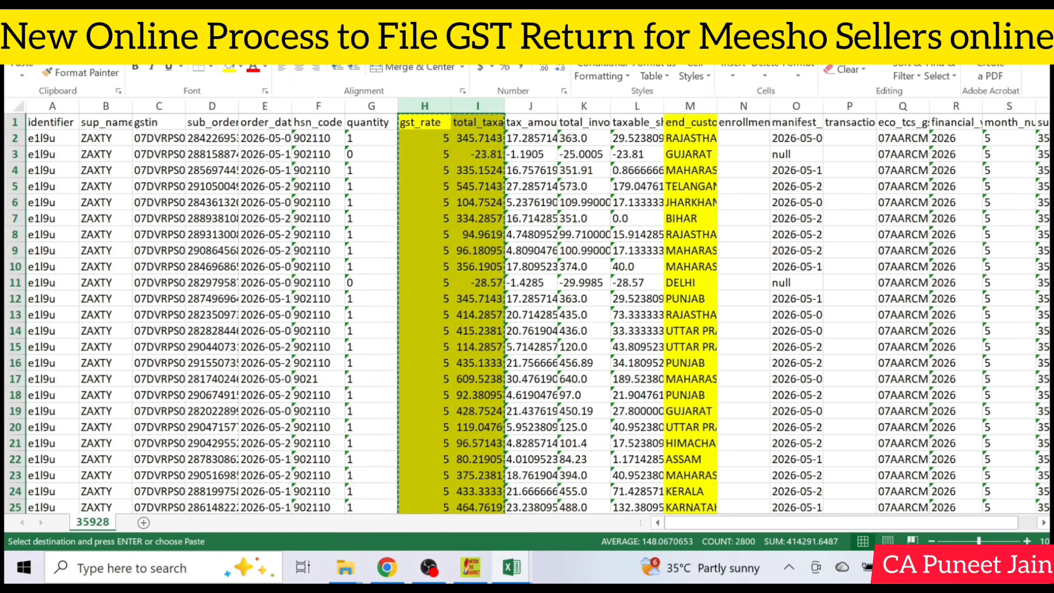
pyautogui.click(516, 570)
pyautogui.click(702, 508)
pyautogui.click(98, 118)
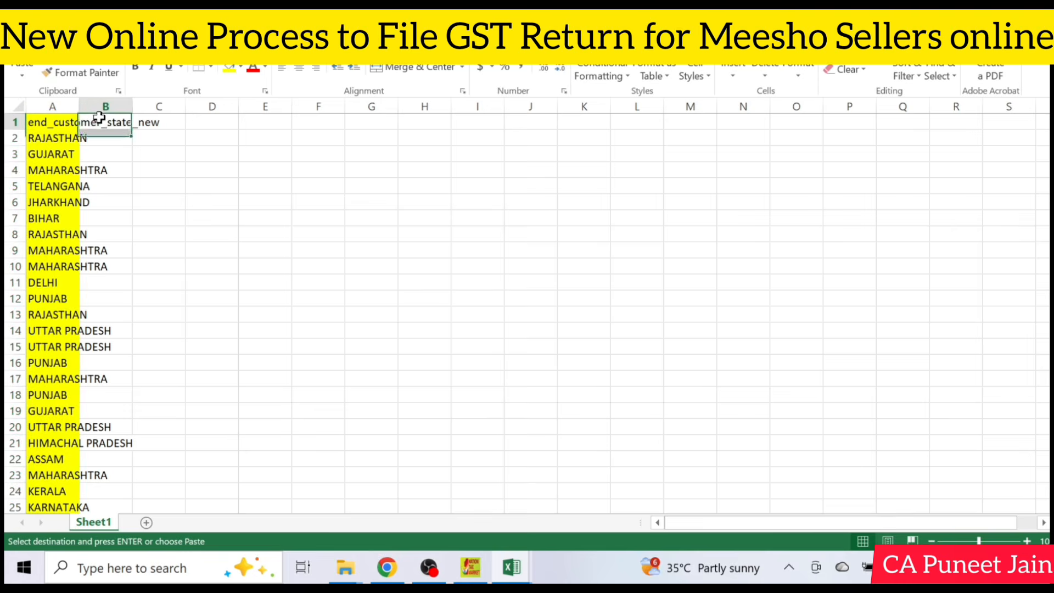
pyautogui.hotkey('ctrl', 'v')
pyautogui.press('Escape')
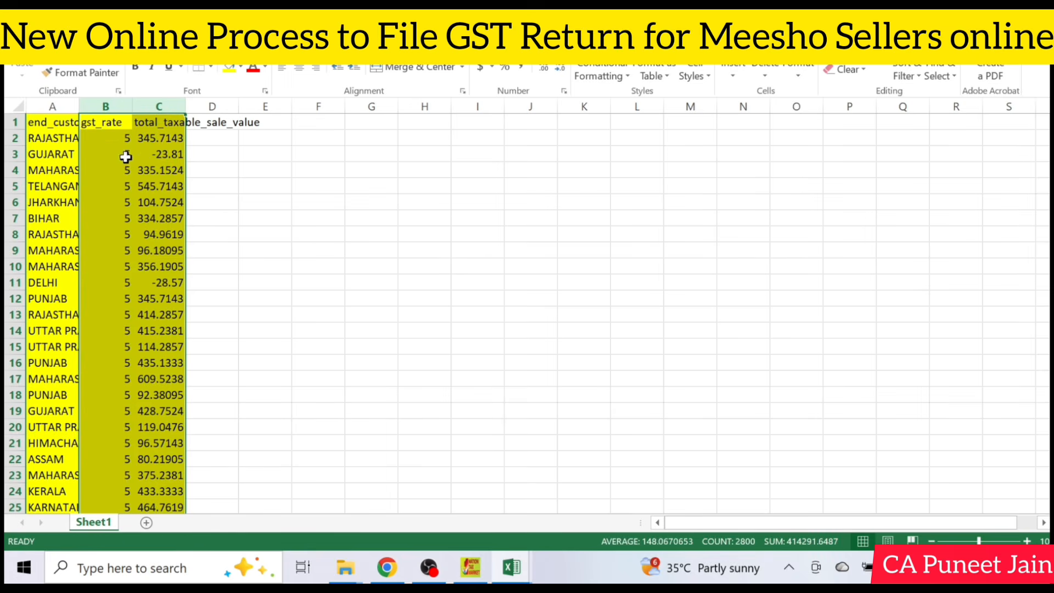
pyautogui.click(177, 182)
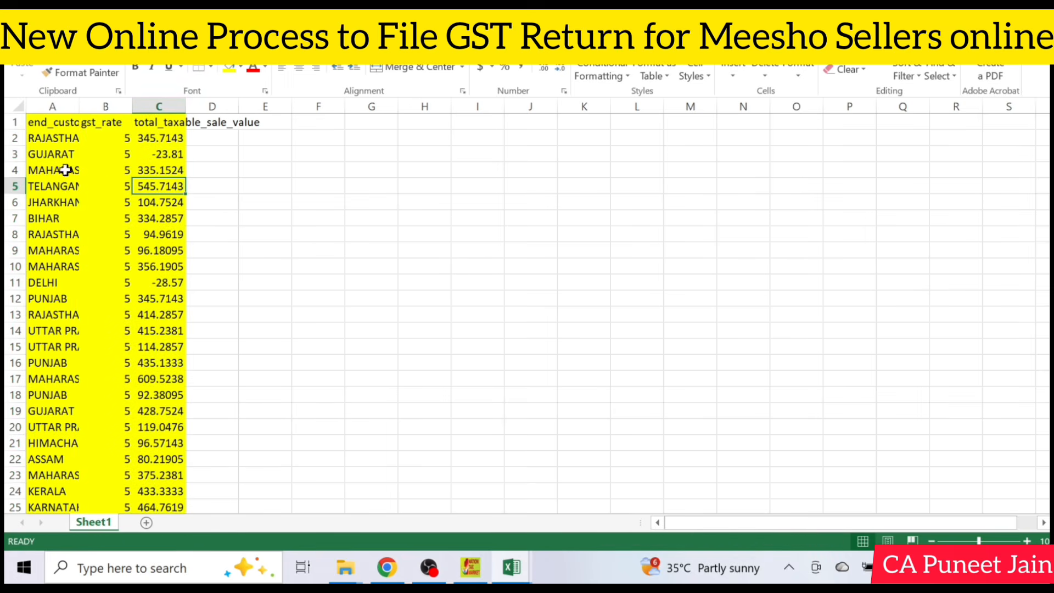
pyautogui.scroll(-20, 640, 424)
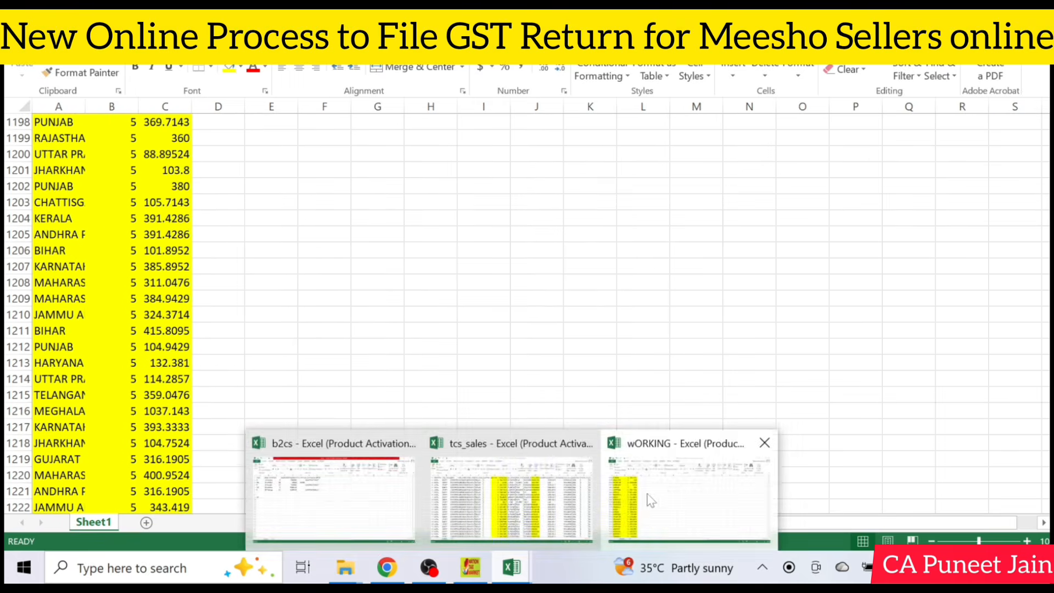
# Close the tcs_sales workbook and open tcs_sales_return from the gst_35928_5_2026 folder
pyautogui.click(490, 503)
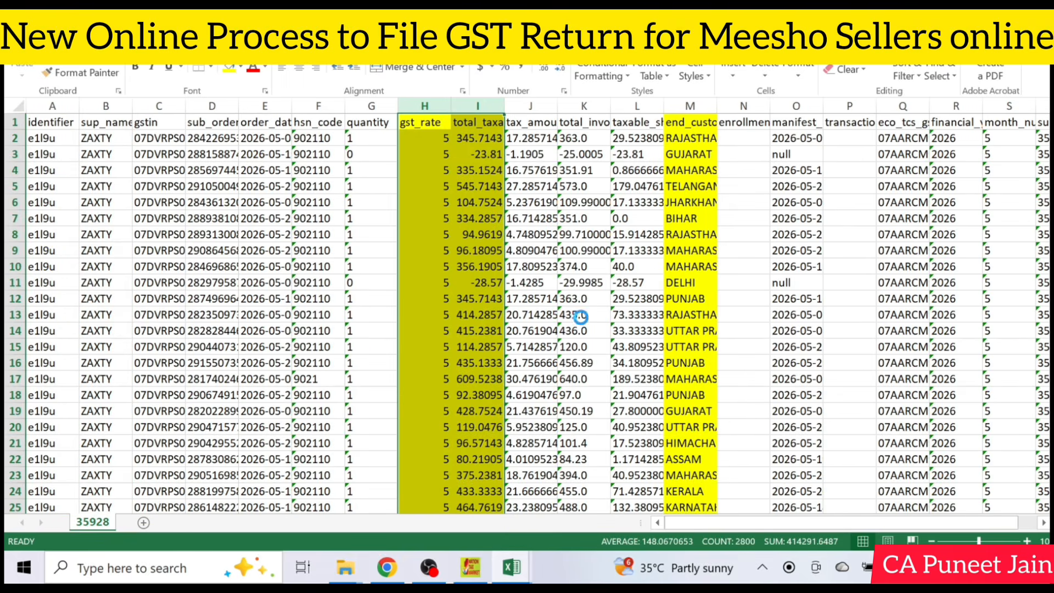
pyautogui.click(990, 8)
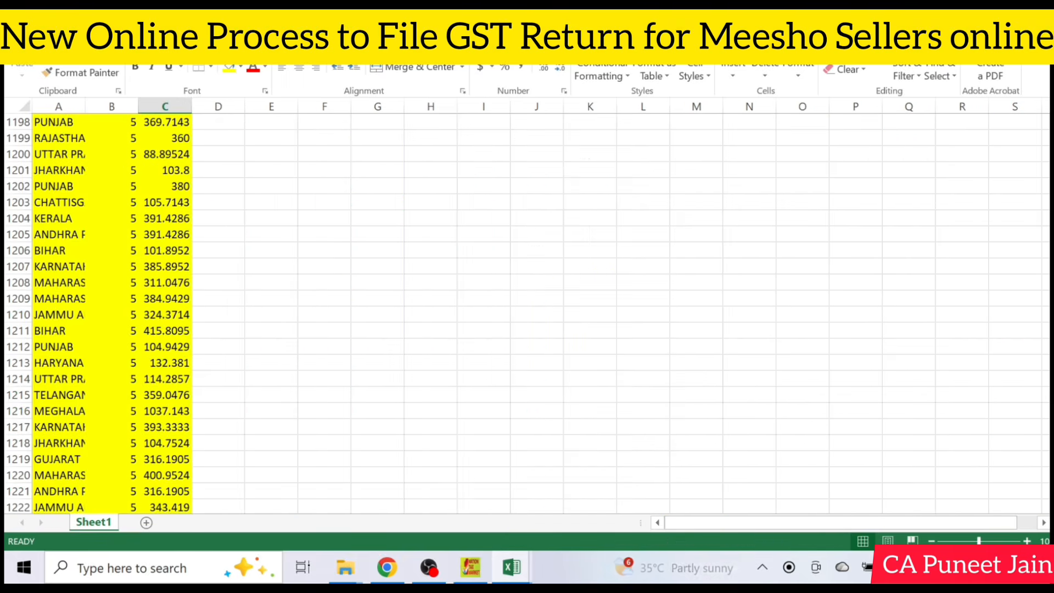
pyautogui.click(346, 568)
pyautogui.click(297, 511)
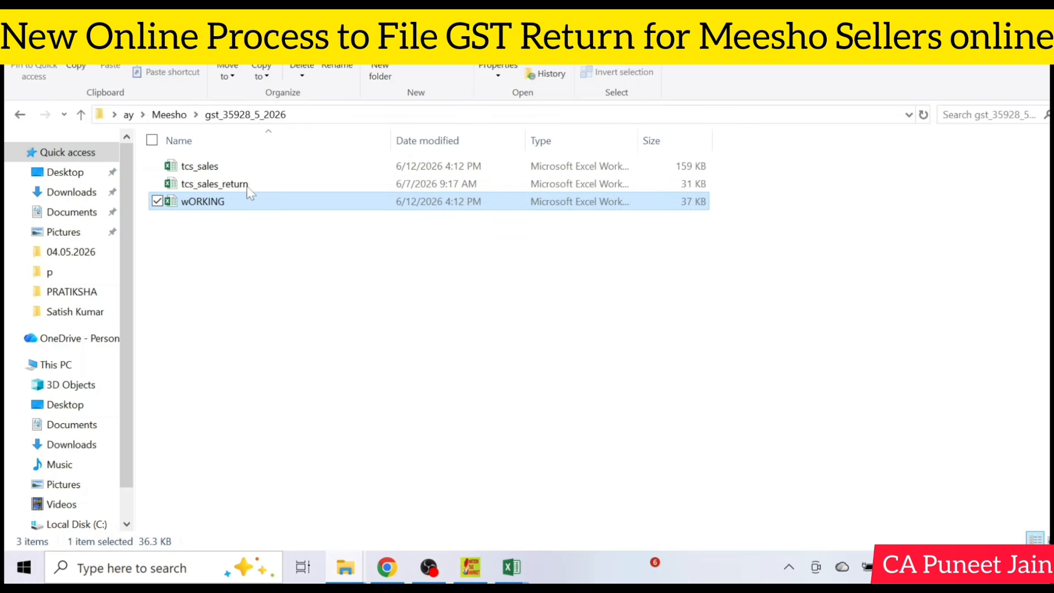
pyautogui.doubleClick(254, 179)
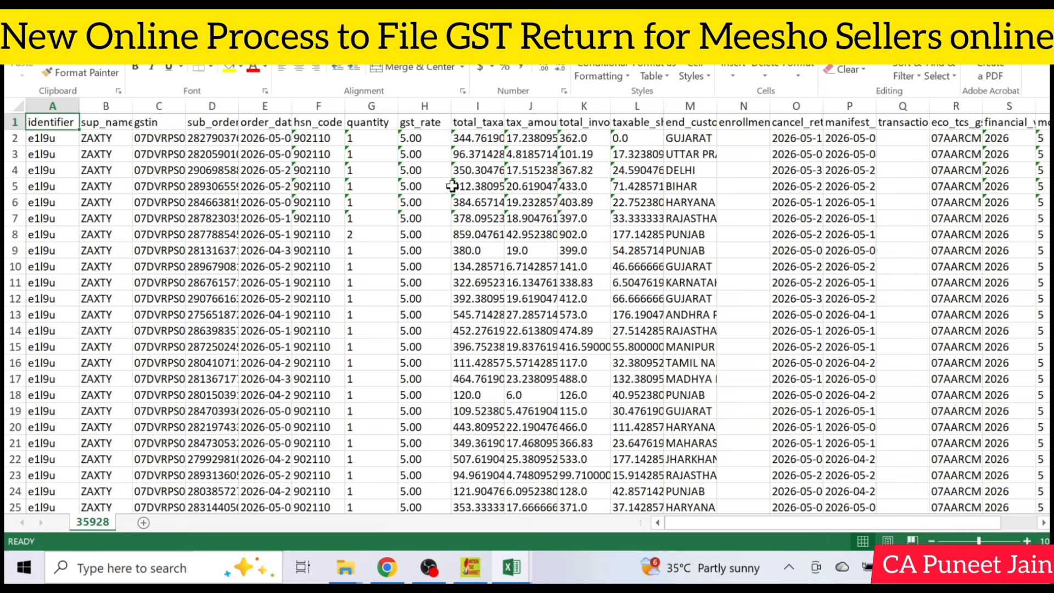
# Convert the text values in the gst_rate and total taxable value columns of tcs_sales_return, rows 2 to 250, to numbers
pyautogui.click(431, 183)
pyautogui.press('Up')
pyautogui.press('Up')
pyautogui.press('Up')
pyautogui.press('Up')
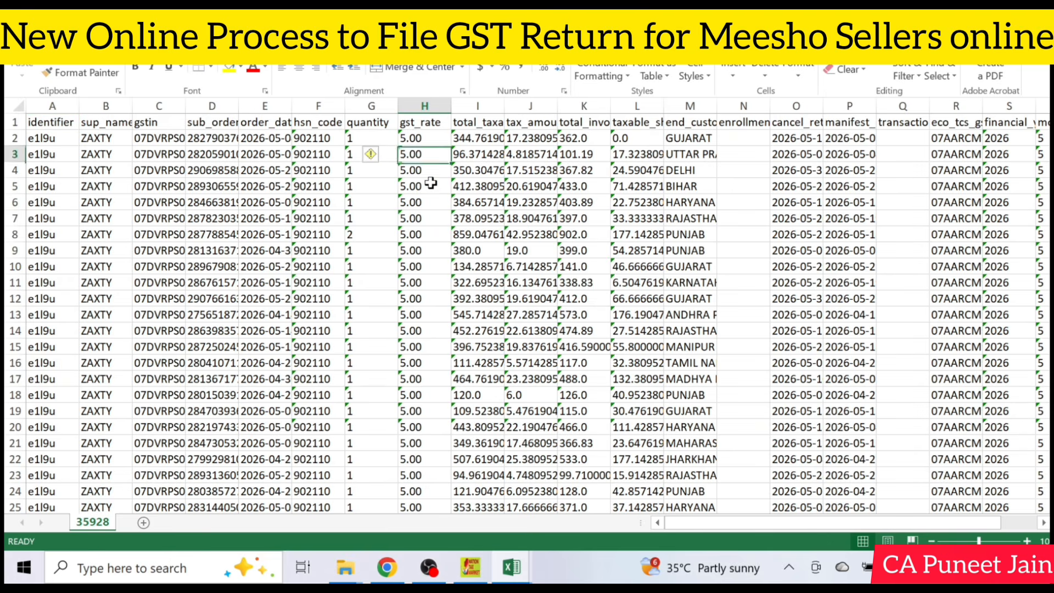
pyautogui.press('Down')
pyautogui.hotkey('shift', 'Right')
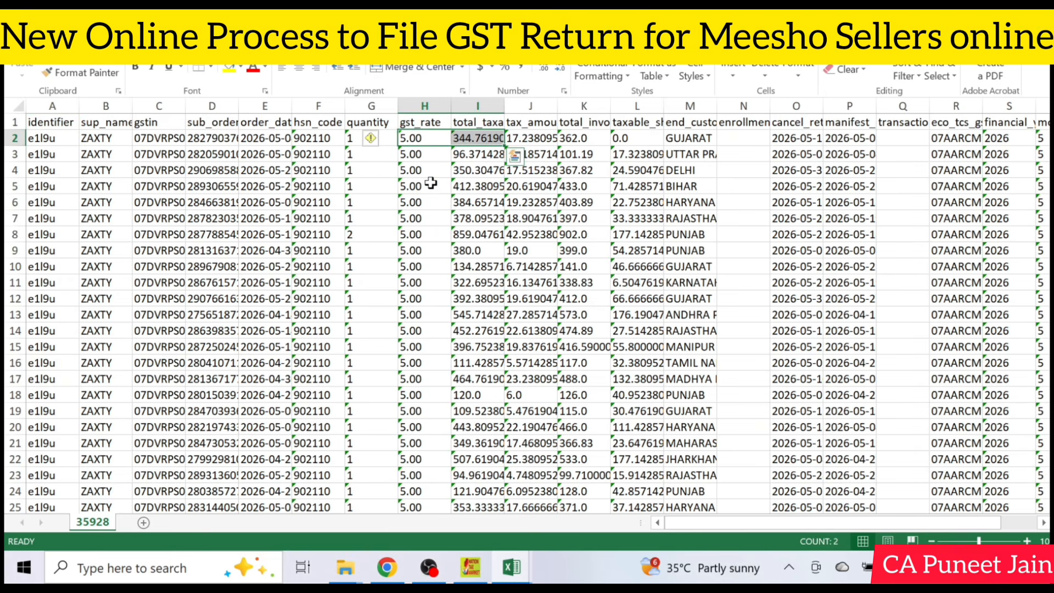
pyautogui.hotkey('ctrl', 'shift', 'Down')
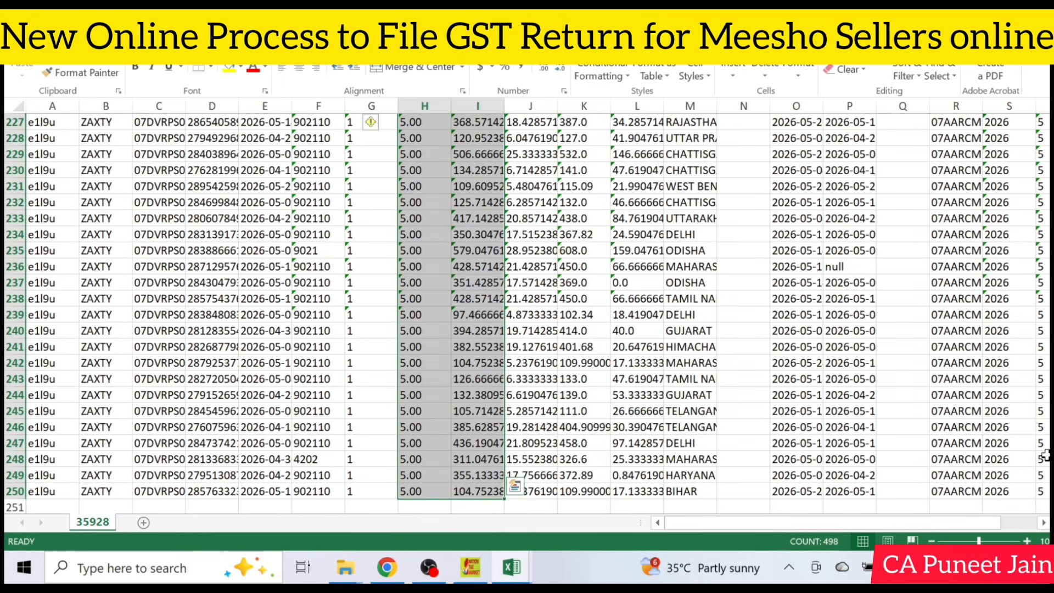
pyautogui.hotkey('ctrl', 'BackSpace')
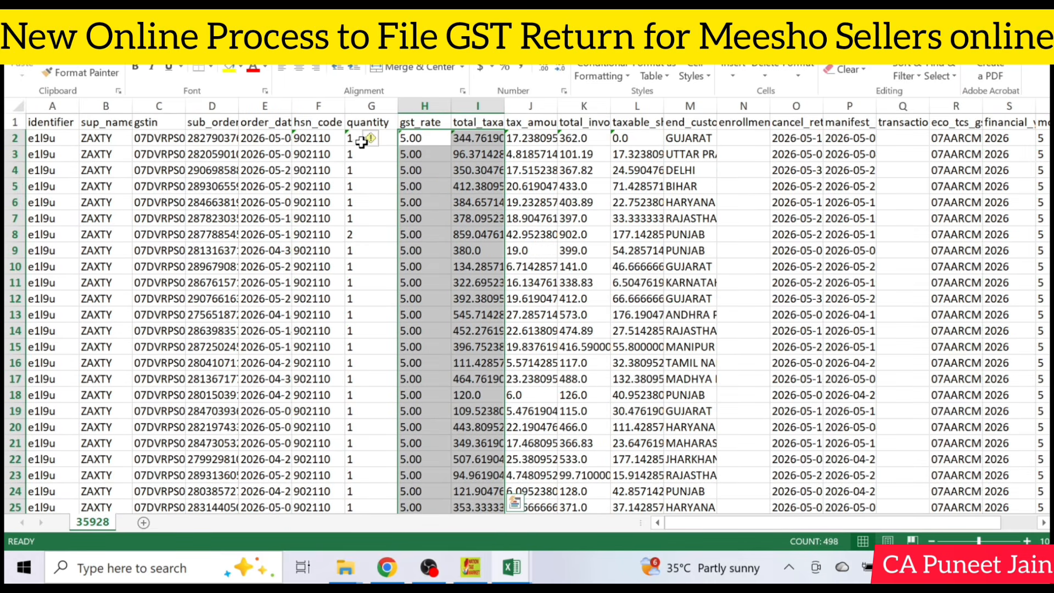
pyautogui.click(378, 138)
pyautogui.click(358, 187)
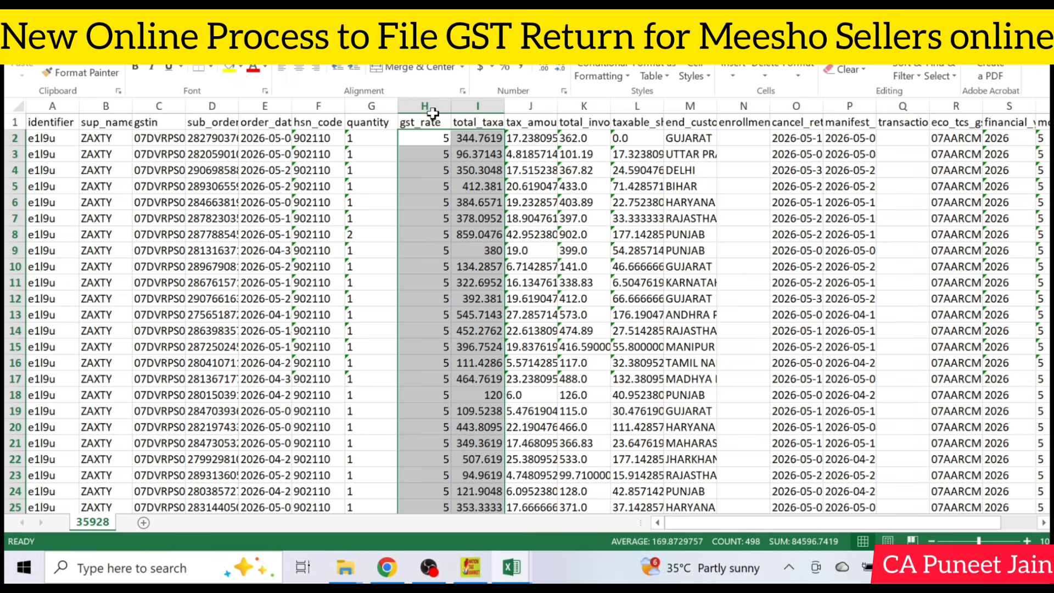
# Highlight the gst_rate, total taxable value and end customer state columns of tcs_sales_return in yellow and move across to the first state entry
pyautogui.moveTo(433, 109); pyautogui.dragTo(464, 106)
pyautogui.click(229, 68)
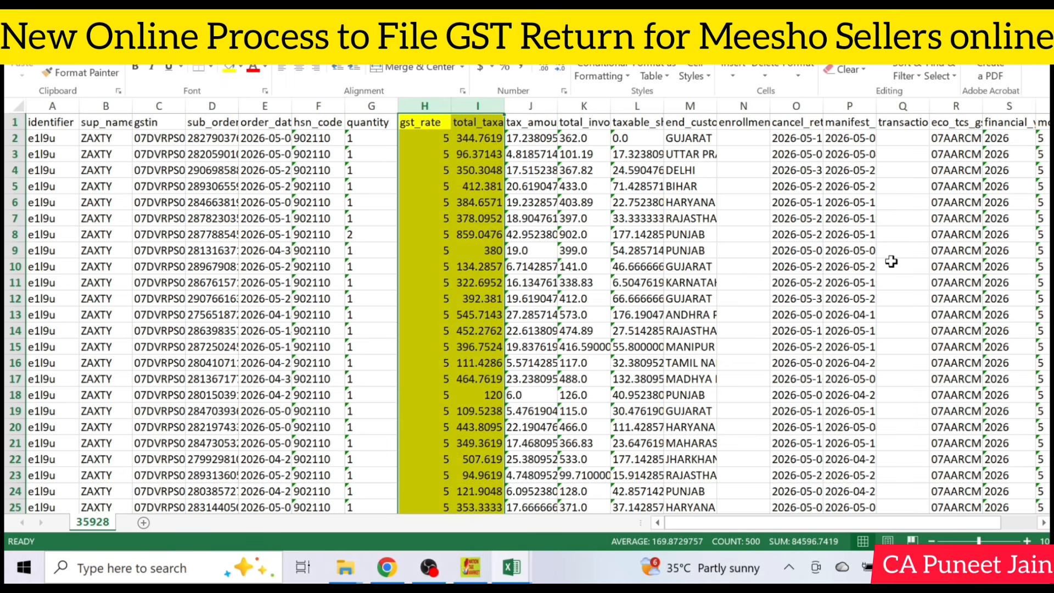
pyautogui.click(688, 106)
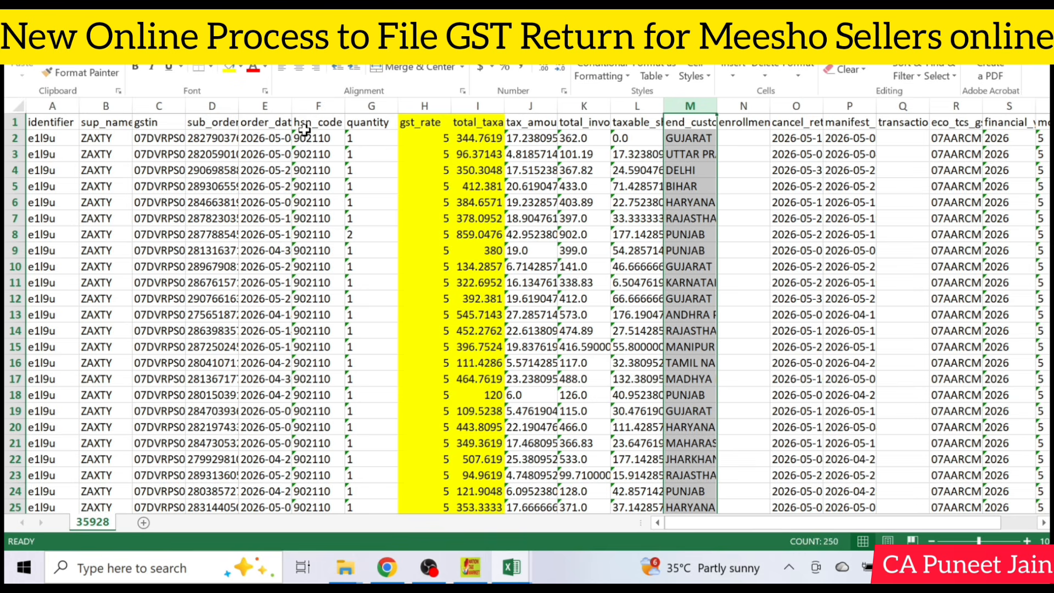
pyautogui.click(229, 68)
pyautogui.click(530, 235)
pyautogui.click(417, 138)
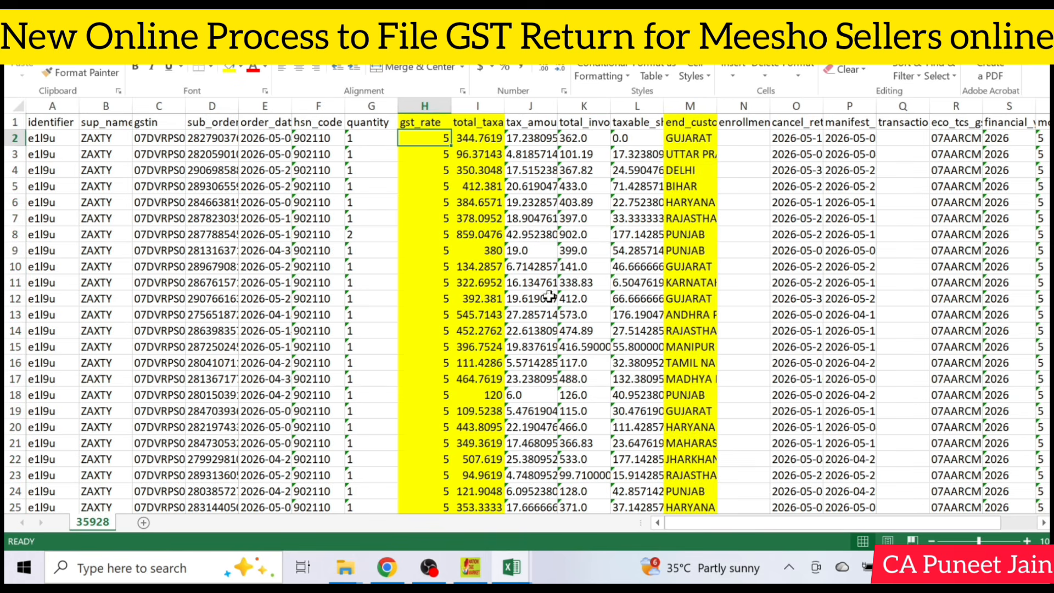
pyautogui.press('Right')
pyautogui.press('Right')
pyautogui.press('Right')
pyautogui.press('Right')
pyautogui.press('Right')
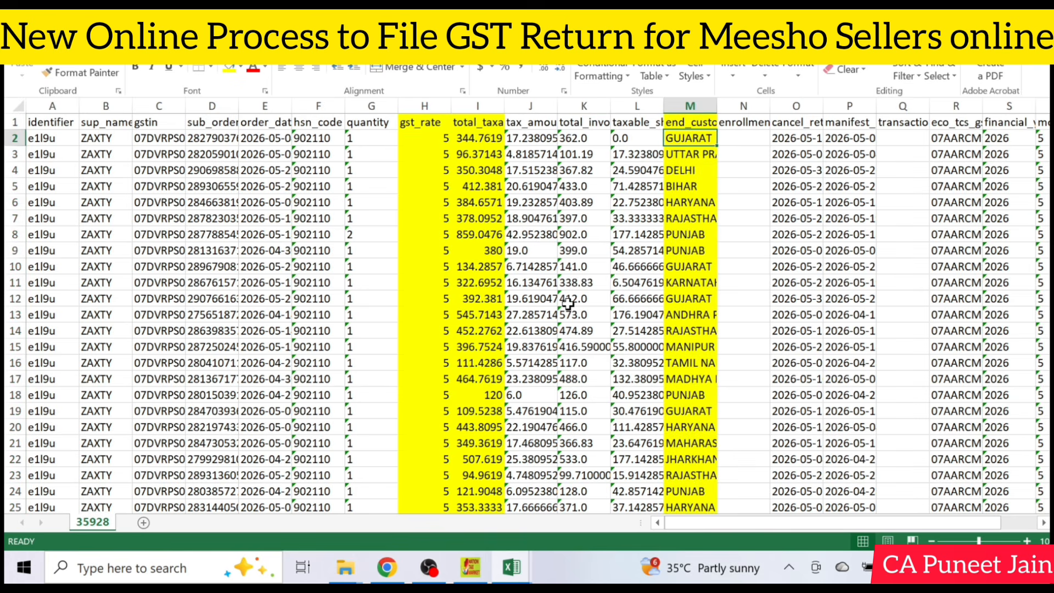
# Copy the end customer state entries of tcs_sales_return into column A of wORKING from row 1402, leaving row 1401 blank
pyautogui.hotkey('ctrl', 'shift', 'Down')
pyautogui.hotkey('ctrl', 'c')
pyautogui.hotkey('alt', 'Tab')
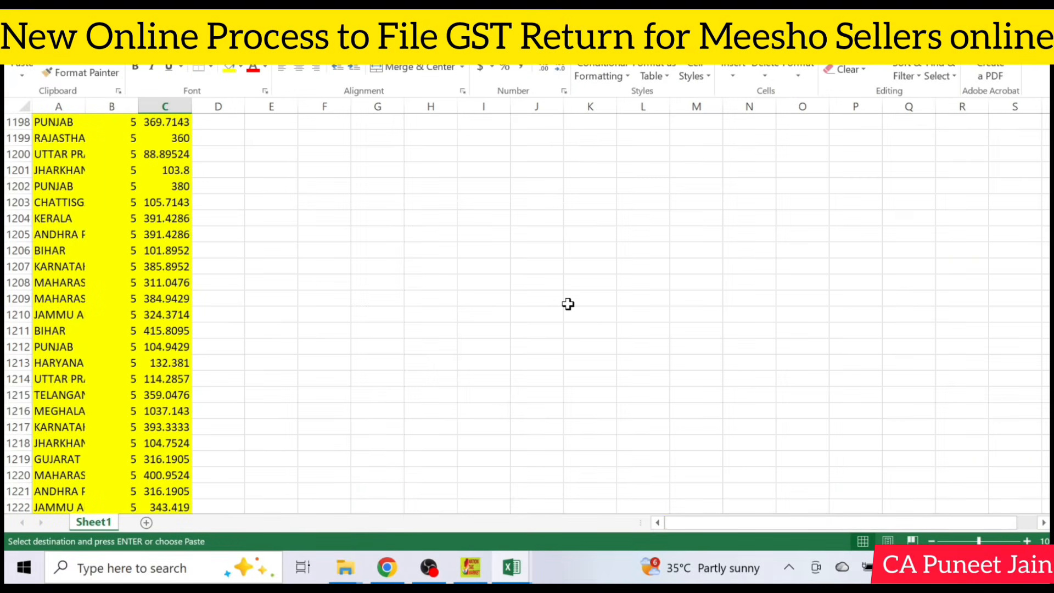
pyautogui.press('Left')
pyautogui.press('Left')
pyautogui.hotkey('ctrl', 'Down')
pyautogui.press('Down')
pyautogui.press('Down')
pyautogui.press('Down')
pyautogui.press('Down')
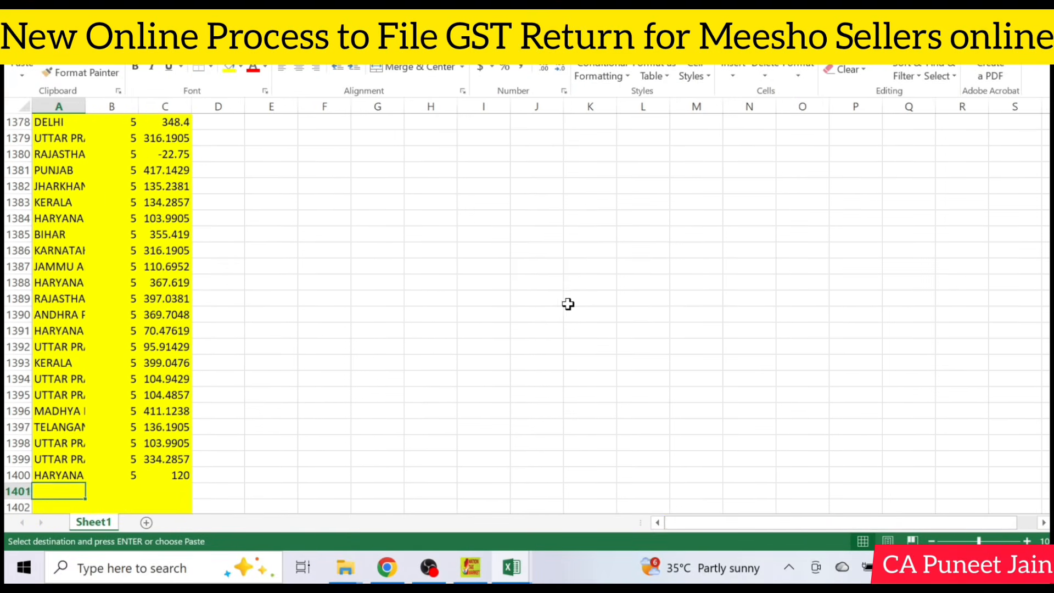
pyautogui.press('Up')
pyautogui.press('Up')
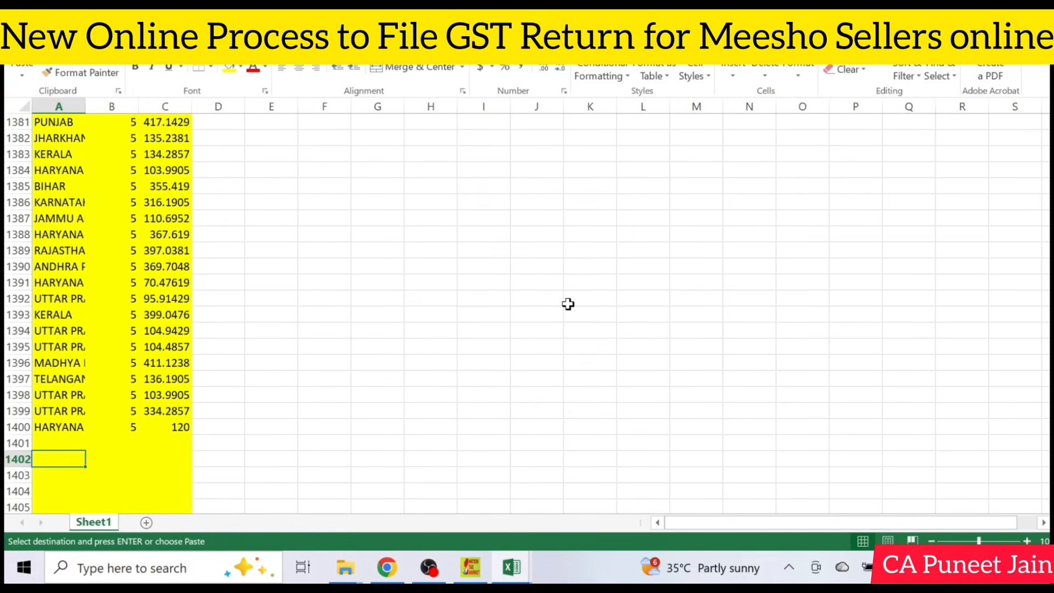
pyautogui.hotkey('ctrl', 'v')
# Copy the gst_rate and total taxable value entries in rows 2 to 250 of tcs_sales_return
pyautogui.hotkey('alt', 'Tab')
pyautogui.hotkey('alt', 'Tab')
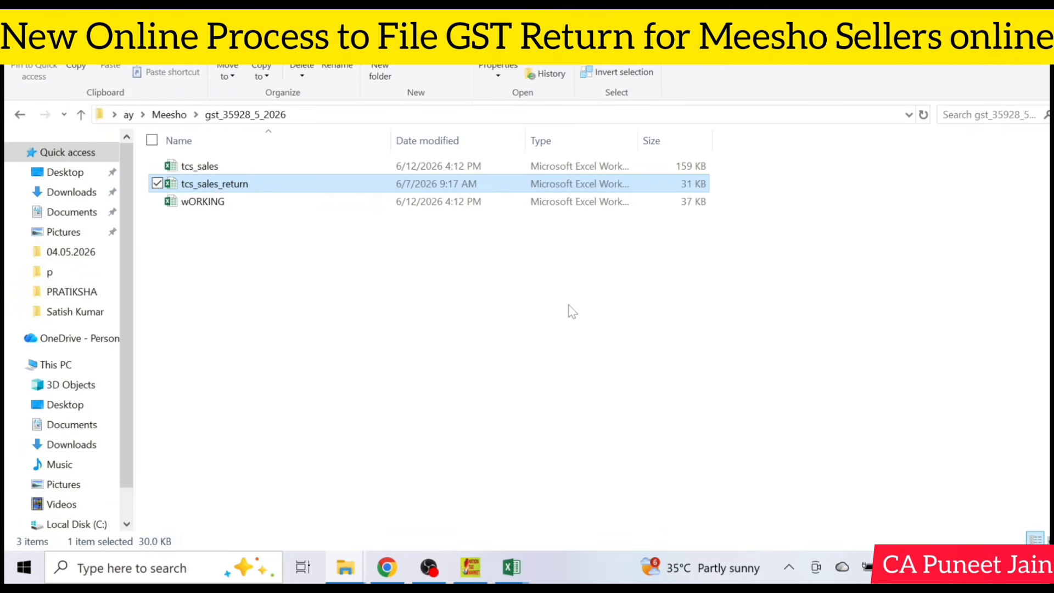
pyautogui.hotkey('alt', 'Tab')
pyautogui.press('Tab')
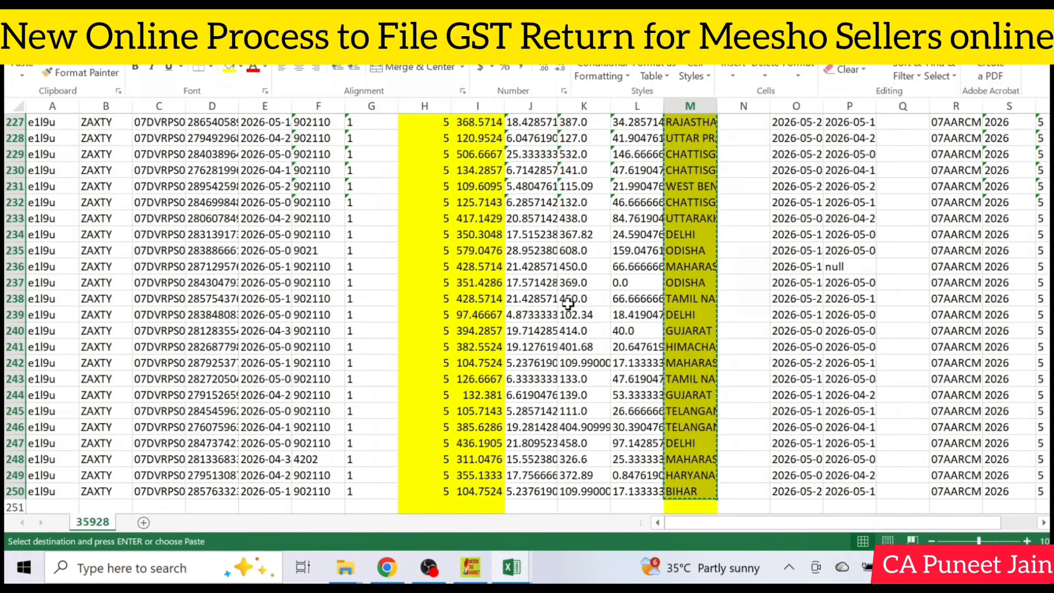
pyautogui.press('Left')
pyautogui.press('Left')
pyautogui.press('Up')
pyautogui.press('Left')
pyautogui.press('Left')
pyautogui.press('Down')
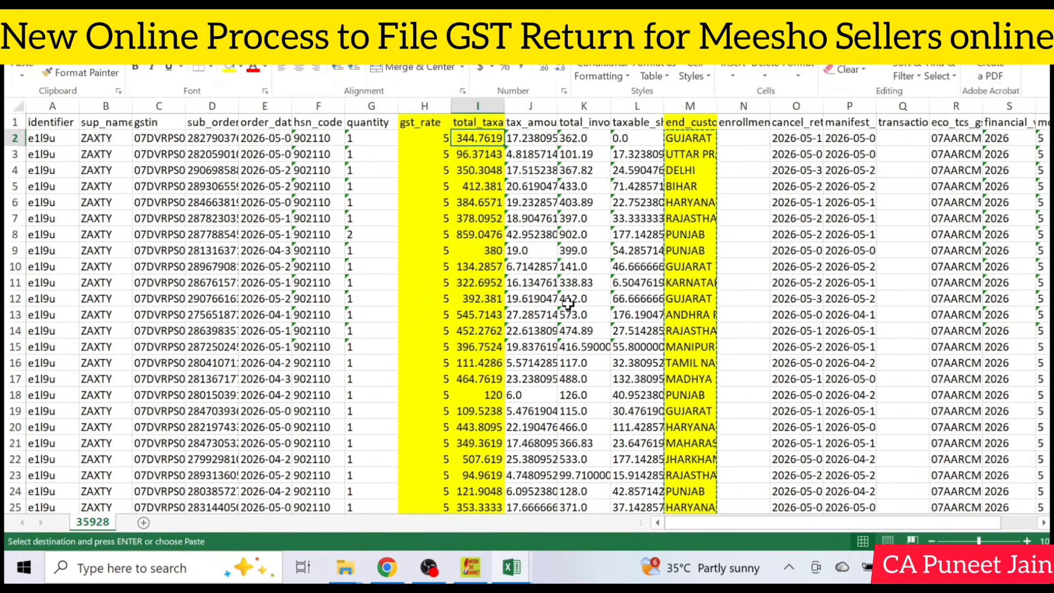
pyautogui.press('Left')
pyautogui.hotkey('shift', 'Right')
pyautogui.hotkey('ctrl', 'shift', 'Down')
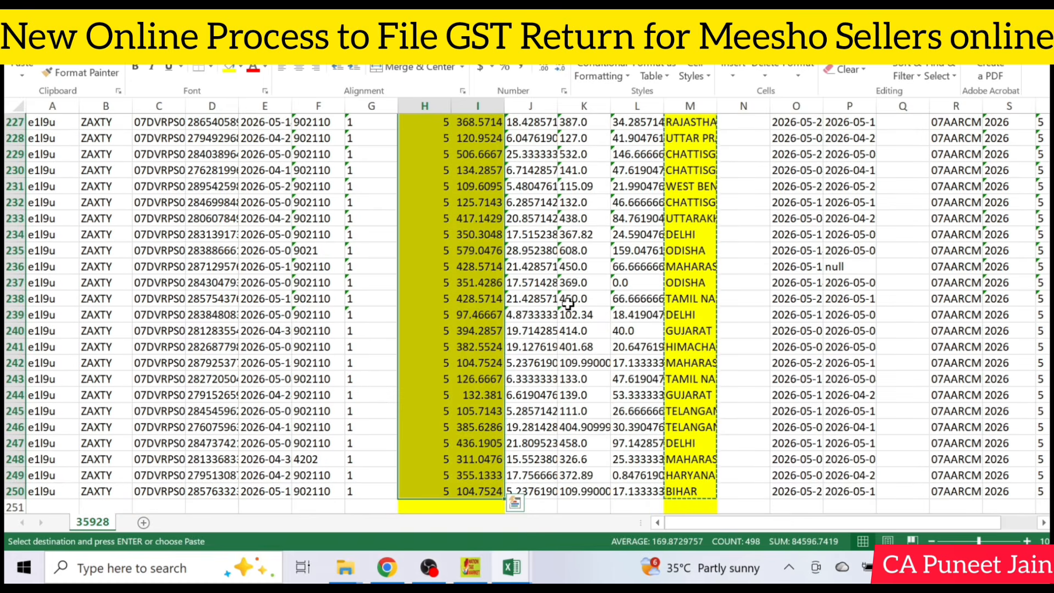
pyautogui.hotkey('ctrl', 'c')
# Paste the copied return rates and taxable values into columns B and C of wORKING from row 1402
pyautogui.hotkey('alt', 'Tab')
pyautogui.press('Tab')
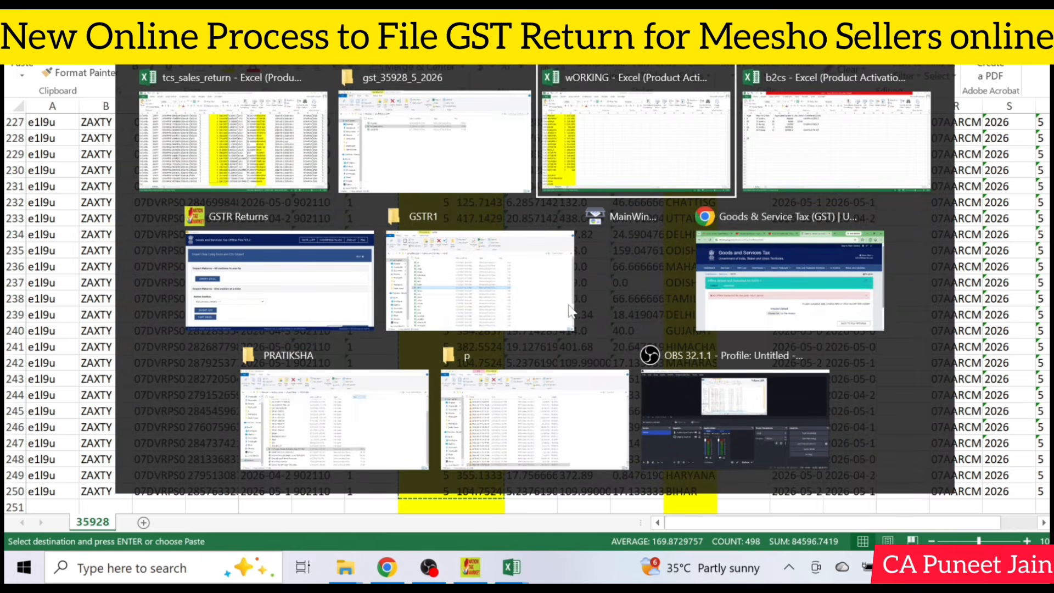
pyautogui.press('Right')
pyautogui.hotkey('ctrl', 'v')
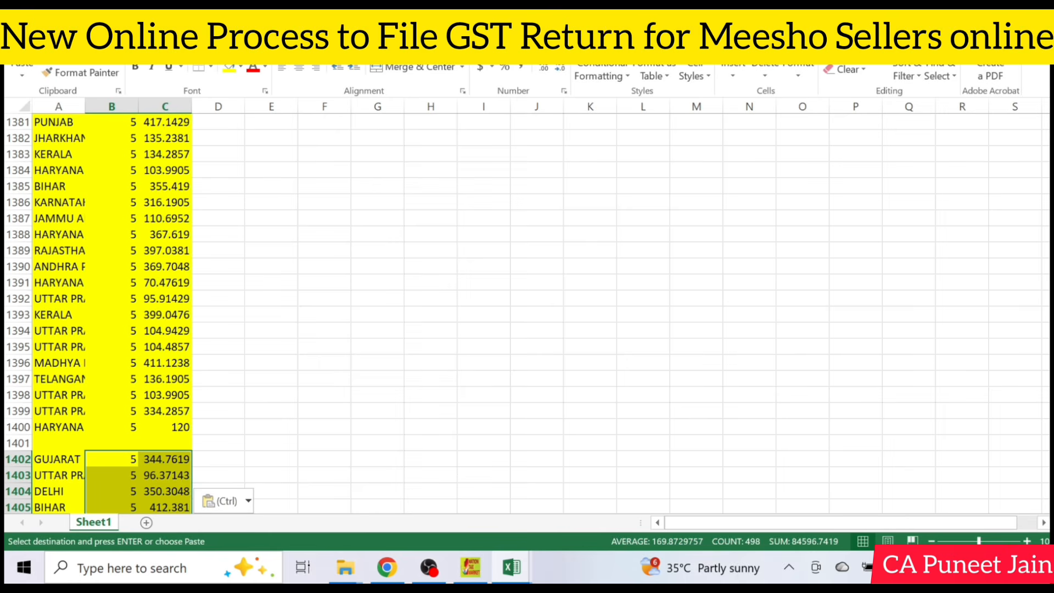
# Enter the formula =C1402*-1 in cell D1402 to reverse the sign of the first return value
pyautogui.scroll(-2, 759, 455)
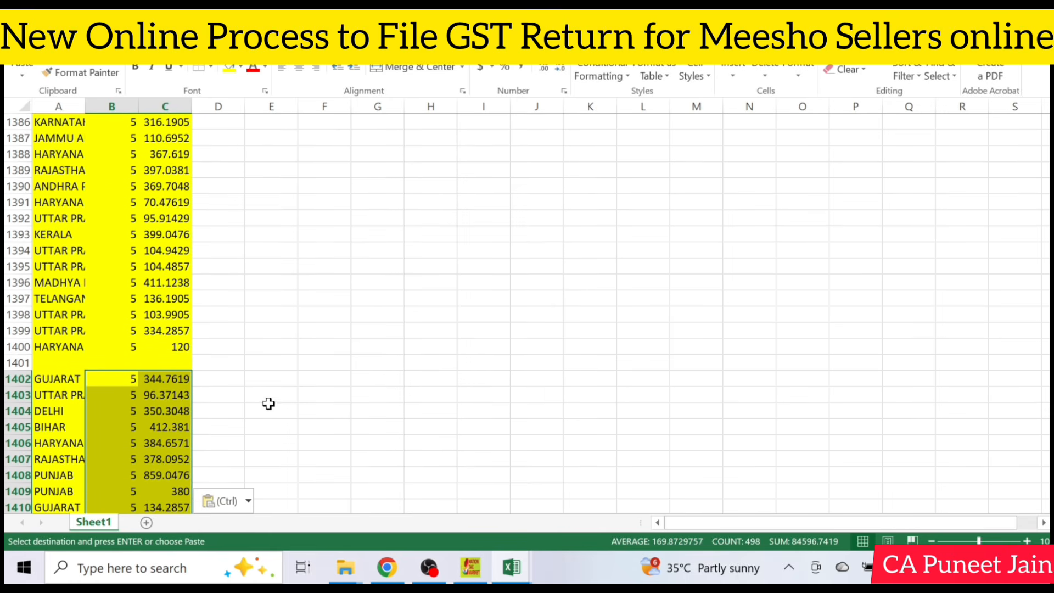
pyautogui.click(215, 380)
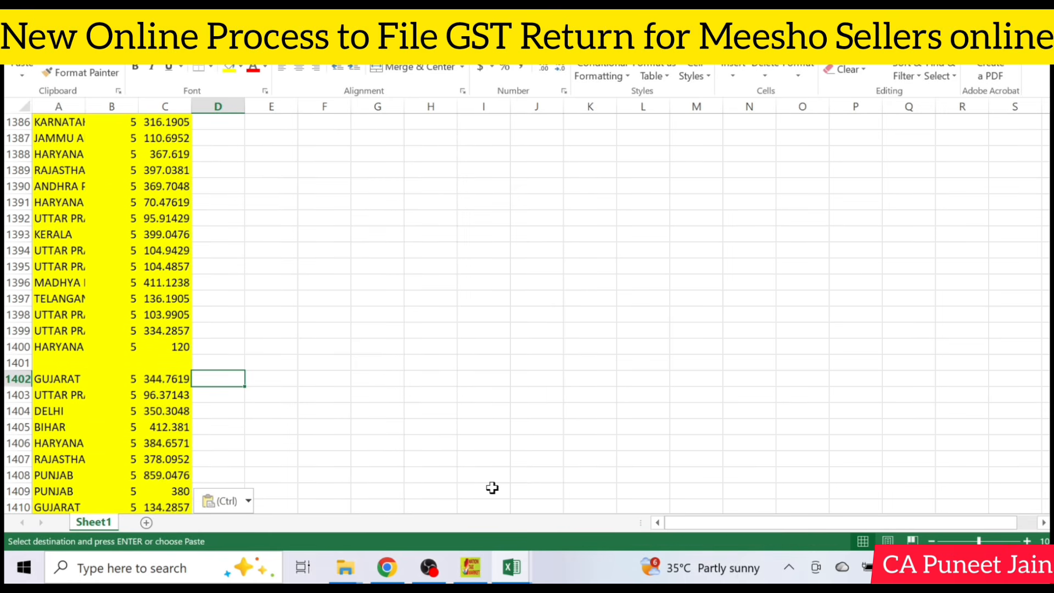
pyautogui.write('=')
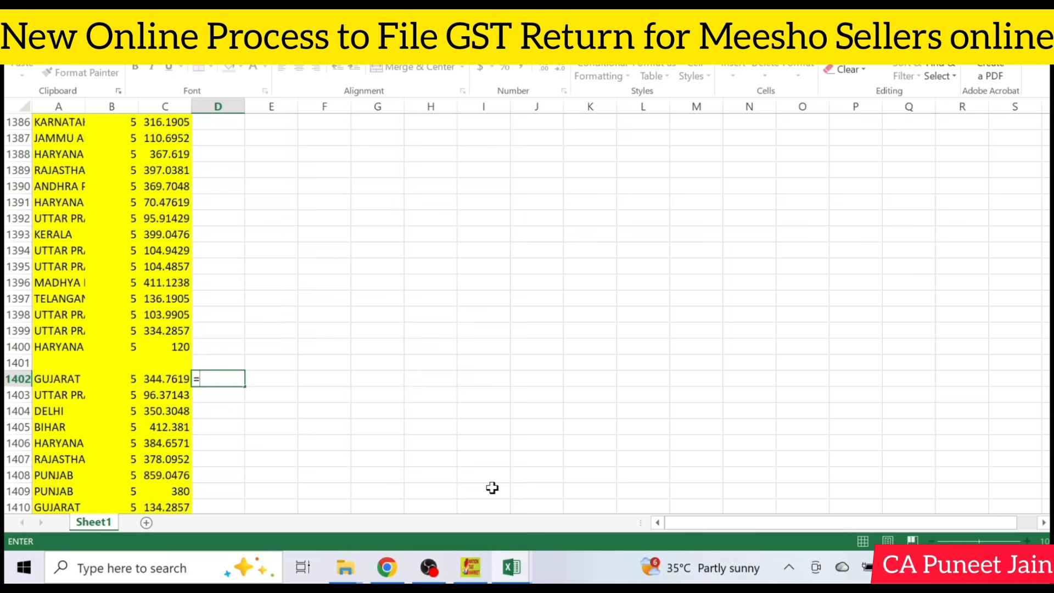
pyautogui.press('Left')
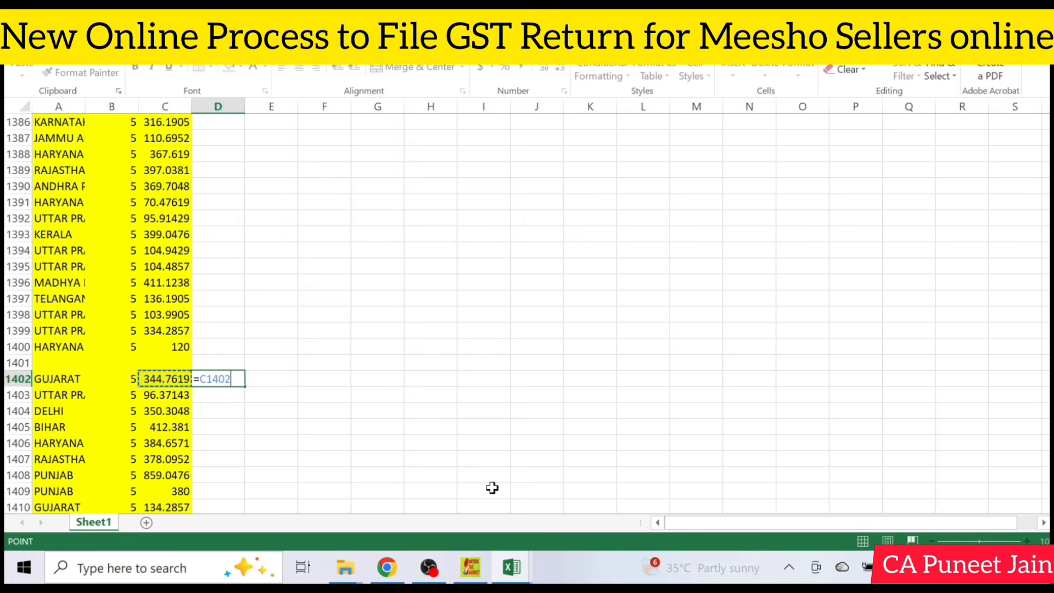
pyautogui.write('8')
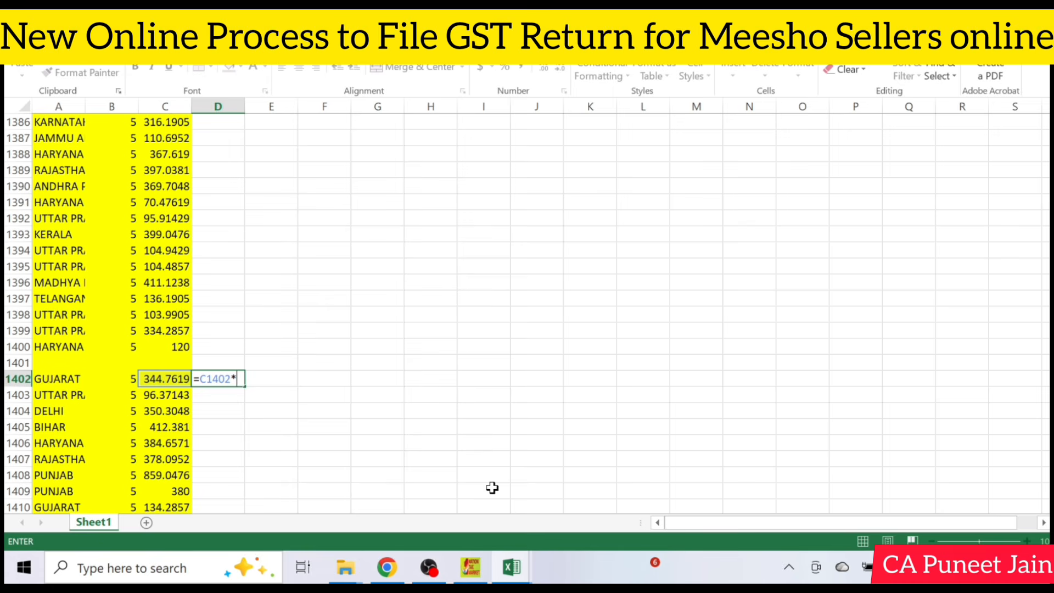
pyautogui.write('-1')
pyautogui.press('Return')
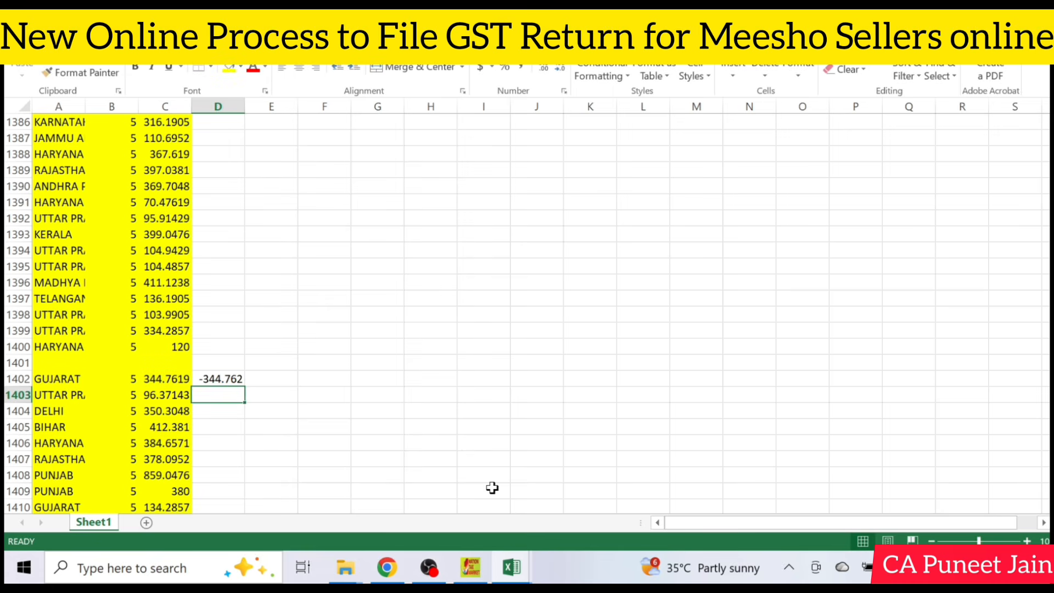
pyautogui.press('Up')
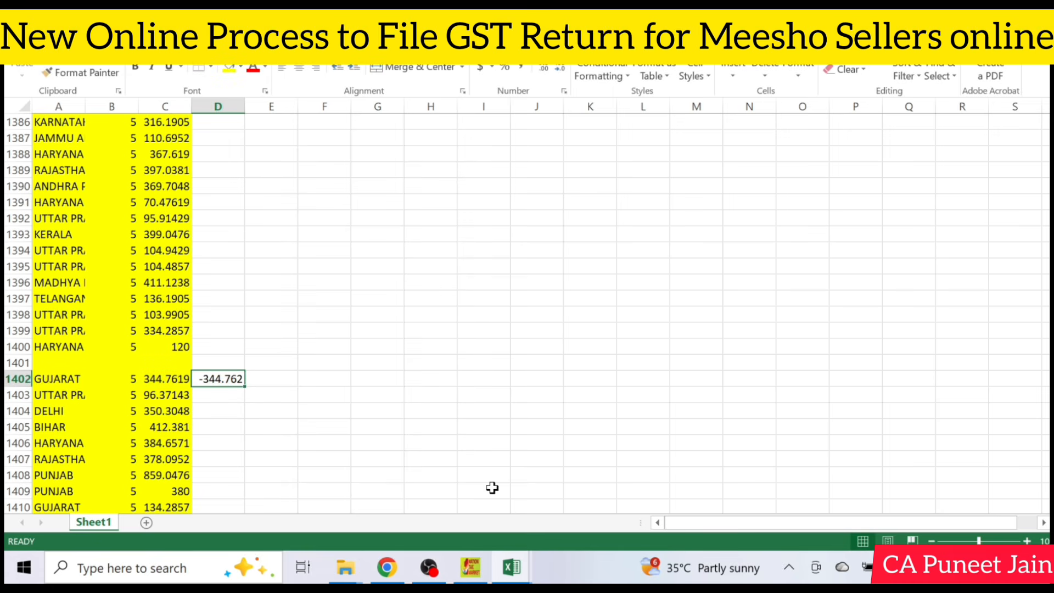
# Fill the sign-reversing formula from D1402 down column D to the last return row, 1650
pyautogui.hotkey('ctrl', 'c')
pyautogui.press('Left')
pyautogui.hotkey('ctrl', 'Down')
pyautogui.press('Right')
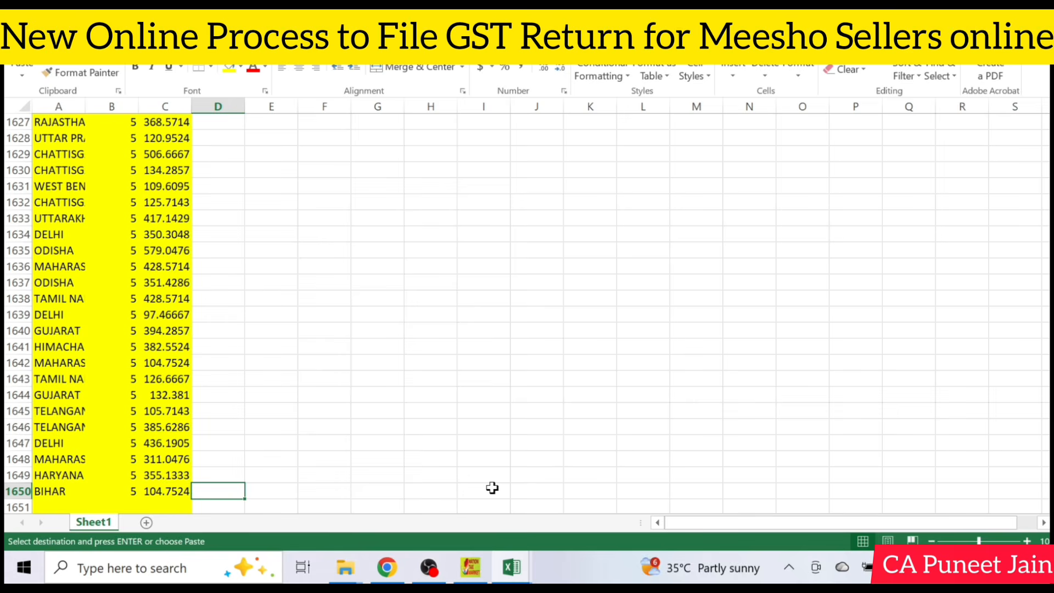
pyautogui.hotkey('ctrl', 'shift', 'Up')
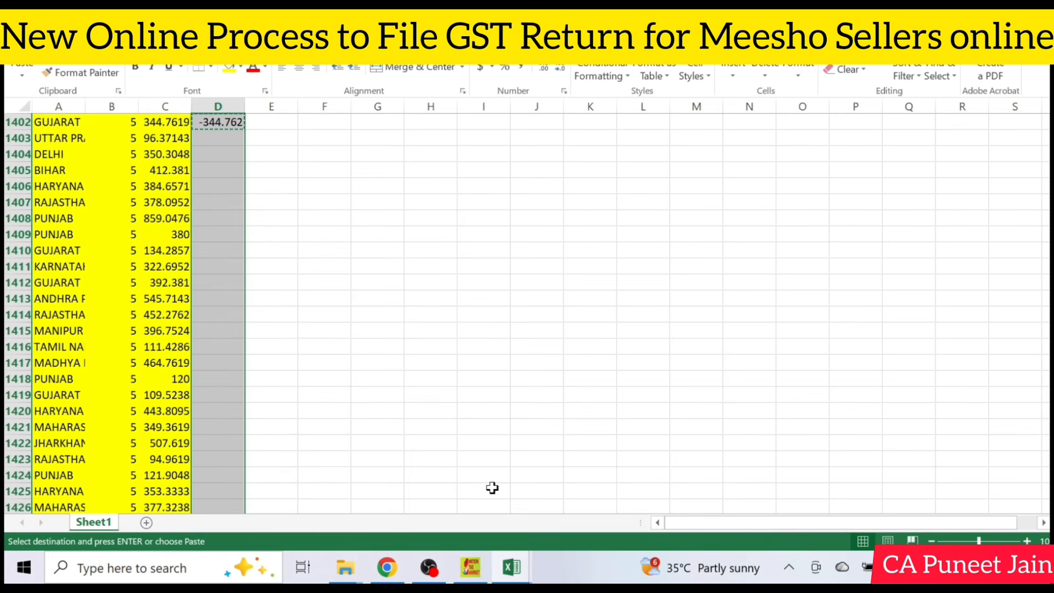
pyautogui.hotkey('ctrl', 'v')
pyautogui.hotkey('ctrl', 'Up')
pyautogui.press('Down')
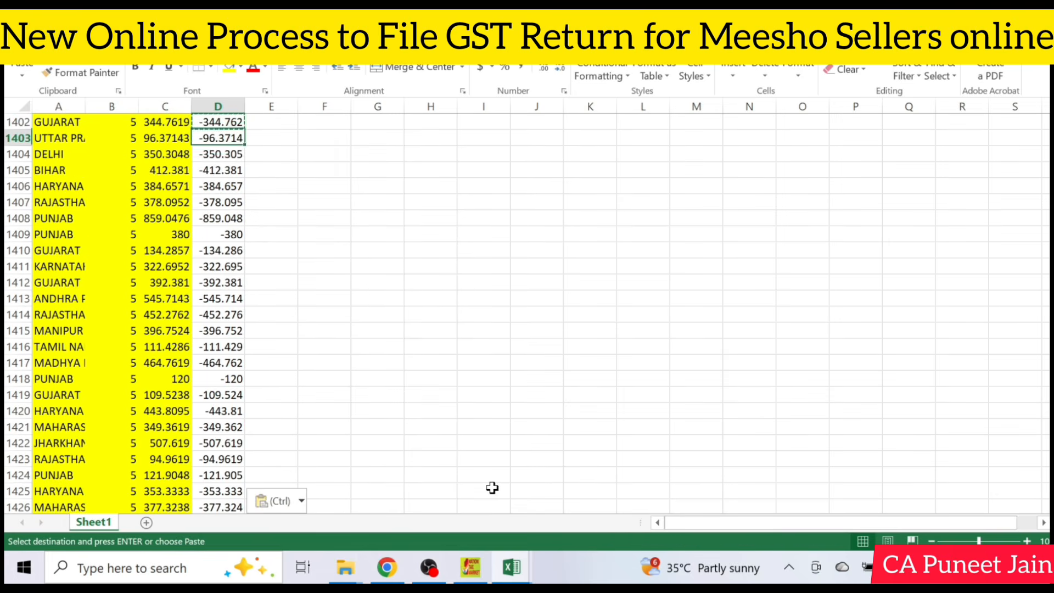
# Replace the return amounts in column C from row 1402 with the negative amounts of column D, pasted as values only
pyautogui.press('Up')
pyautogui.press('Up')
pyautogui.press('Down')
pyautogui.hotkey('ctrl', 'shift', 'Down')
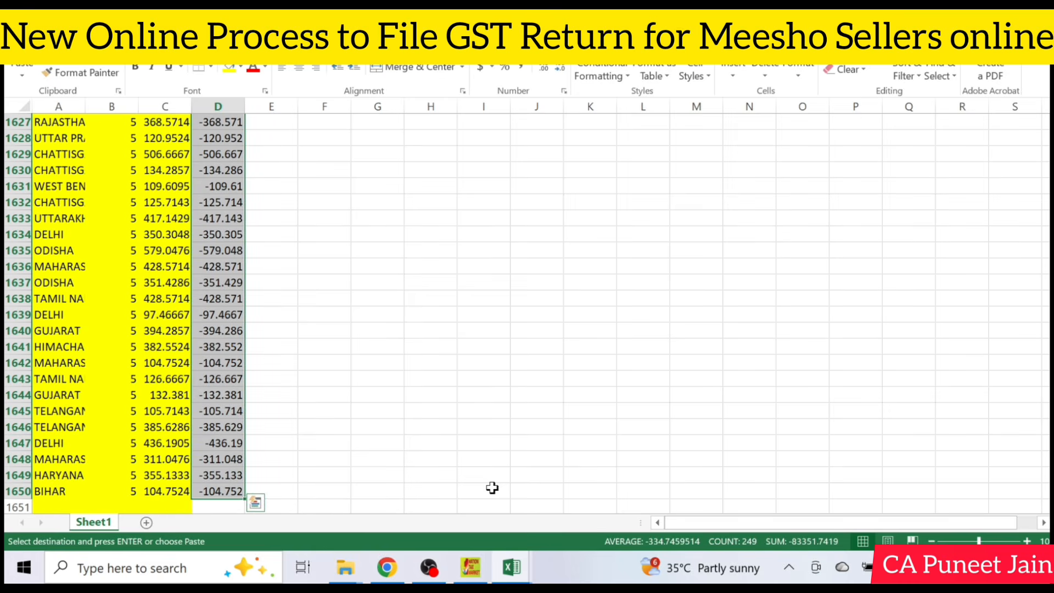
pyautogui.hotkey('ctrl', 'v')
pyautogui.hotkey('ctrl', 'c')
pyautogui.press('Left')
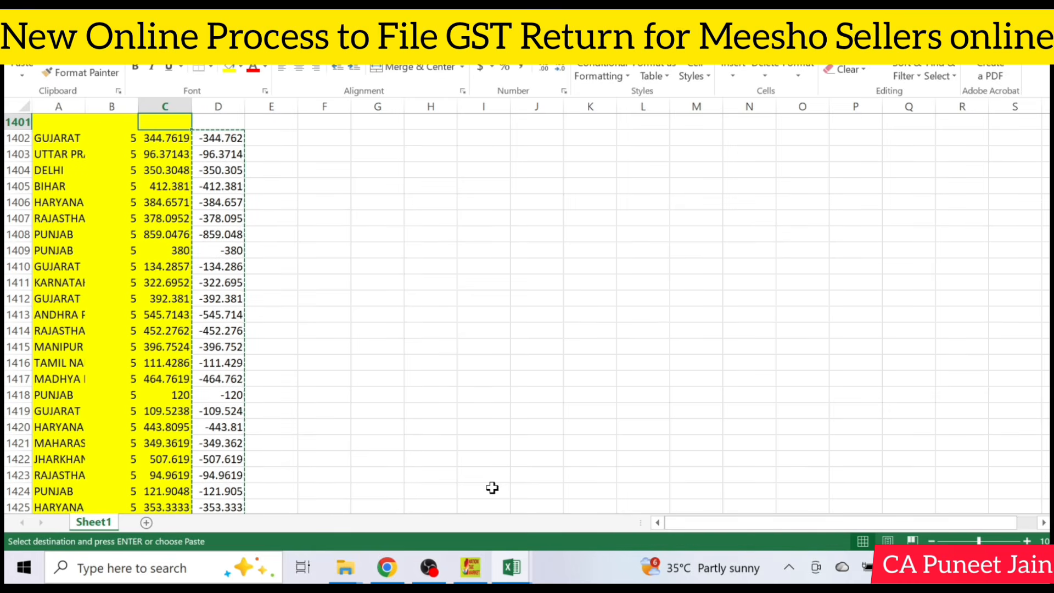
pyautogui.hotkey('ctrl', 'alt', 'v')
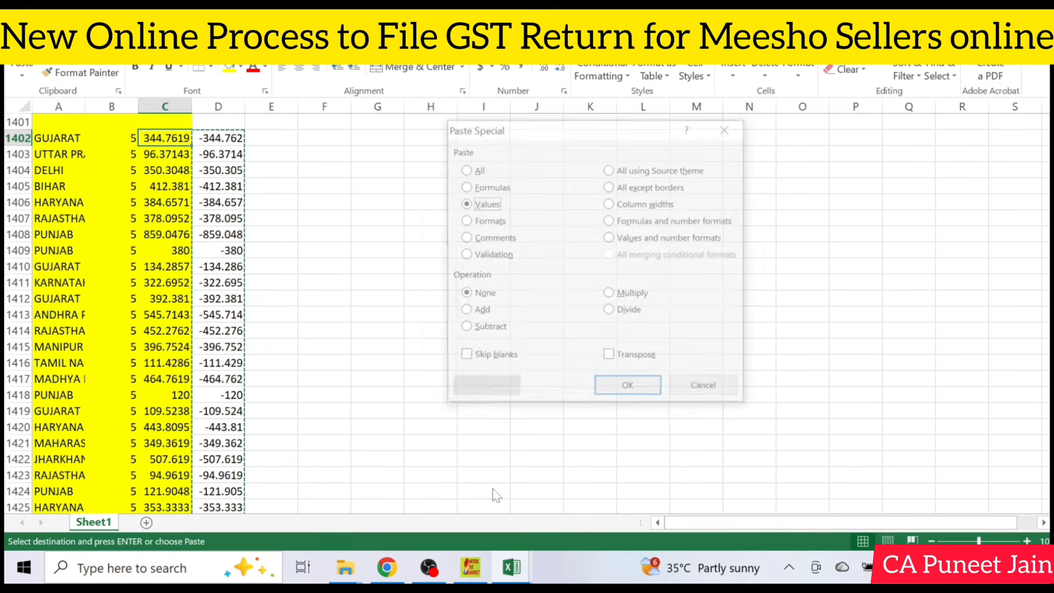
pyautogui.press('Return')
pyautogui.press('Escape')
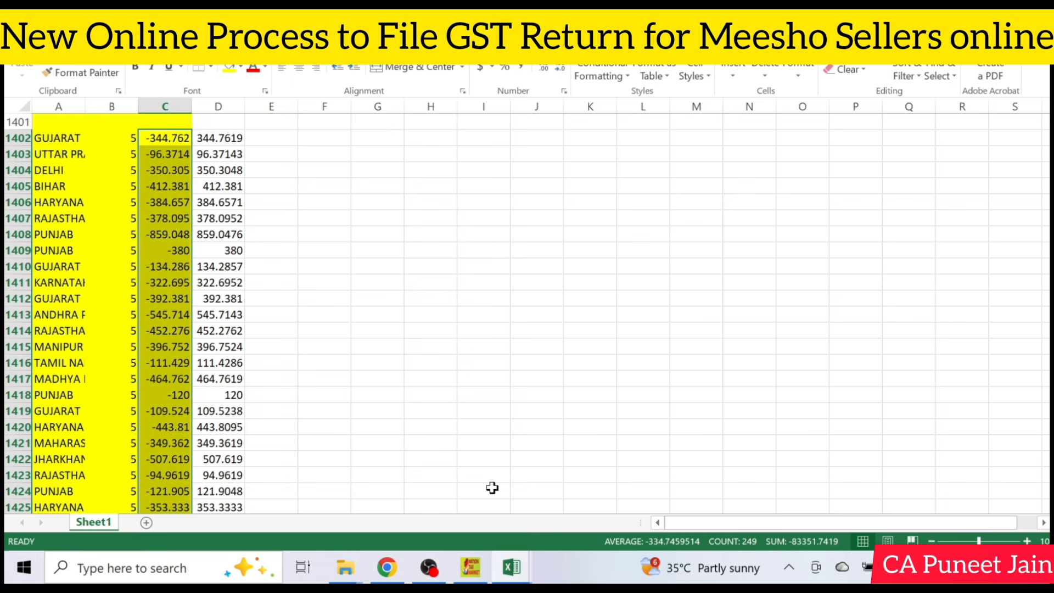
# Clear the helper formulas in column D beside the return rows, from row 1402 down
pyautogui.press('Right')
pyautogui.press('Left')
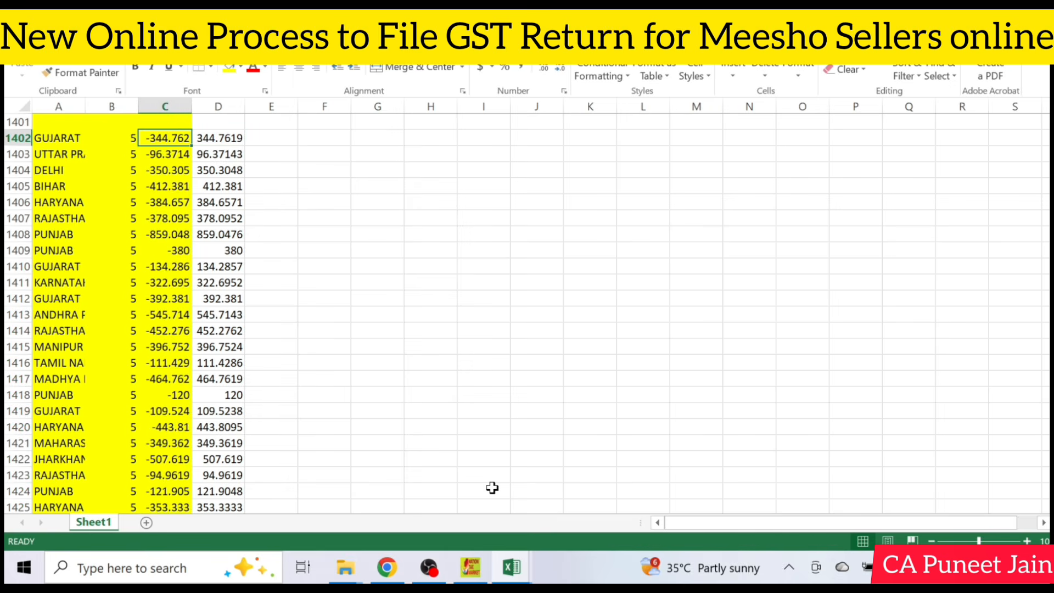
pyautogui.press('Right')
pyautogui.hotkey('ctrl', 'v')
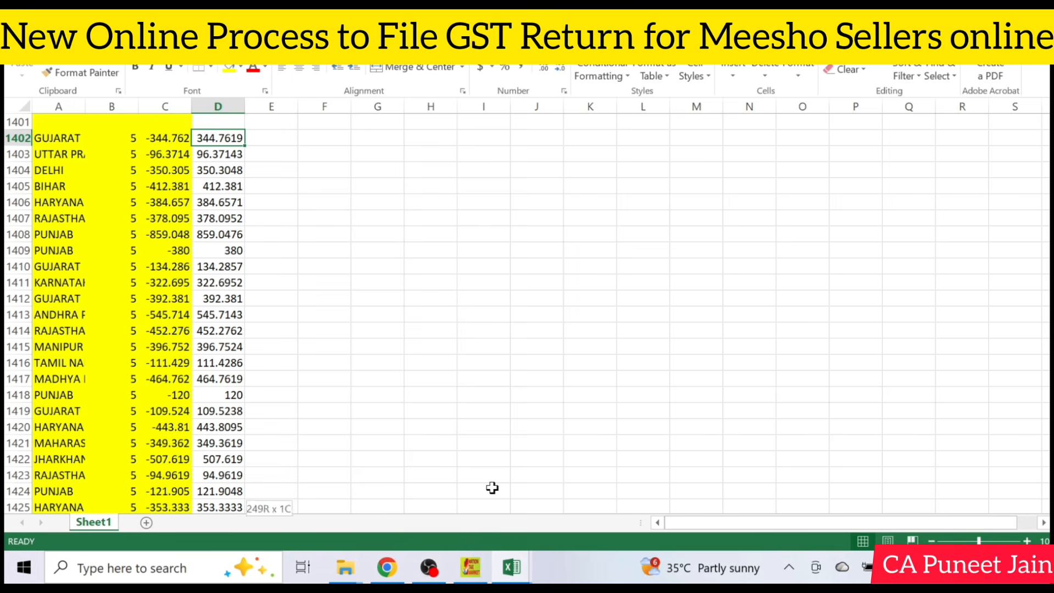
pyautogui.hotkey('ctrl', 'z')
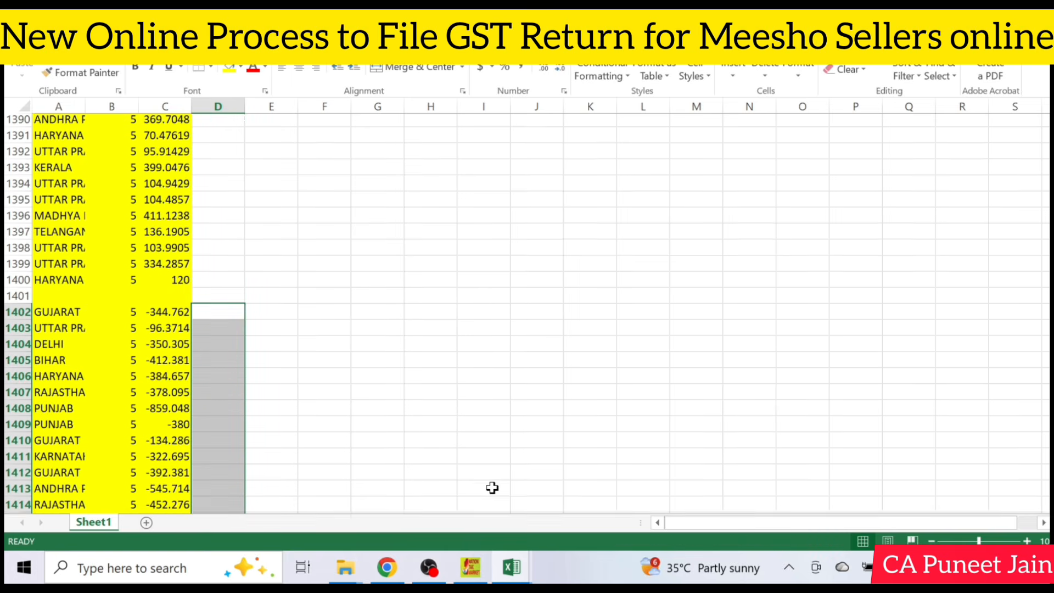
pyautogui.click(413, 361)
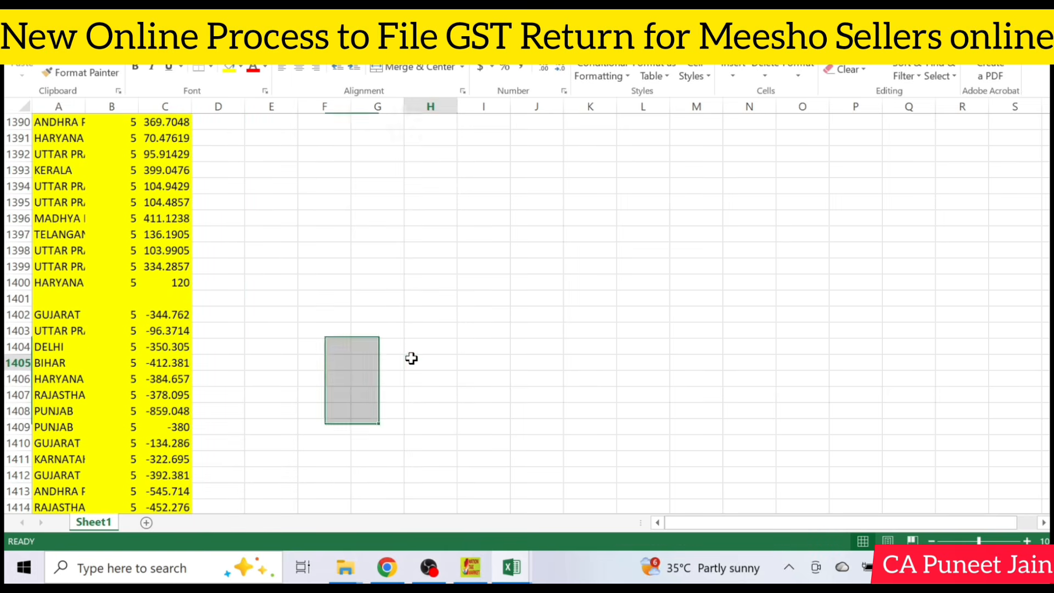
# Delete the blank row 1401 between the sales rows and the return rows
pyautogui.click(18, 298)
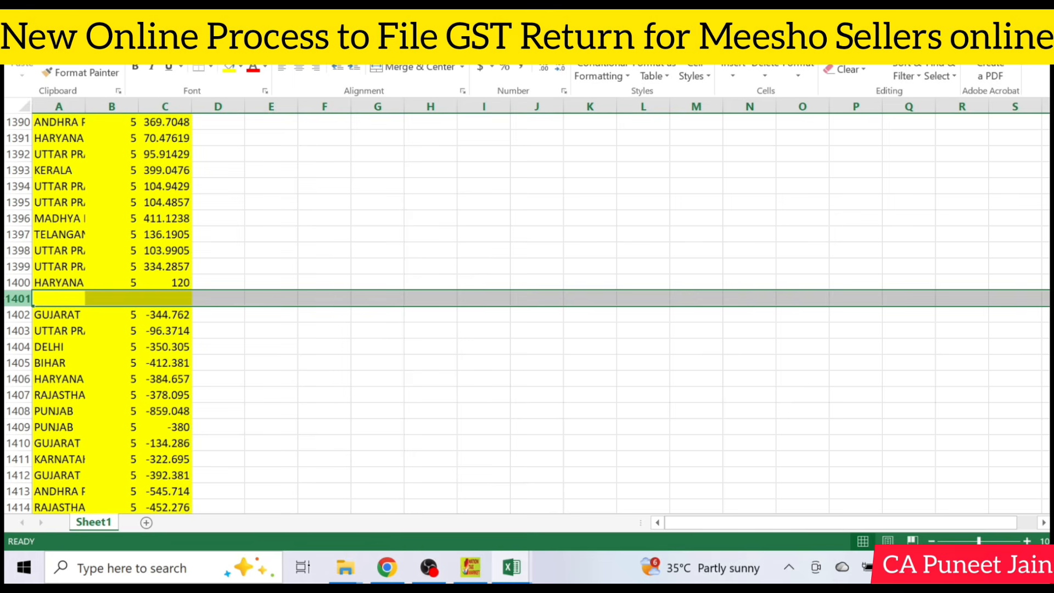
pyautogui.hotkey('ctrl', '-')
pyautogui.click(95, 232)
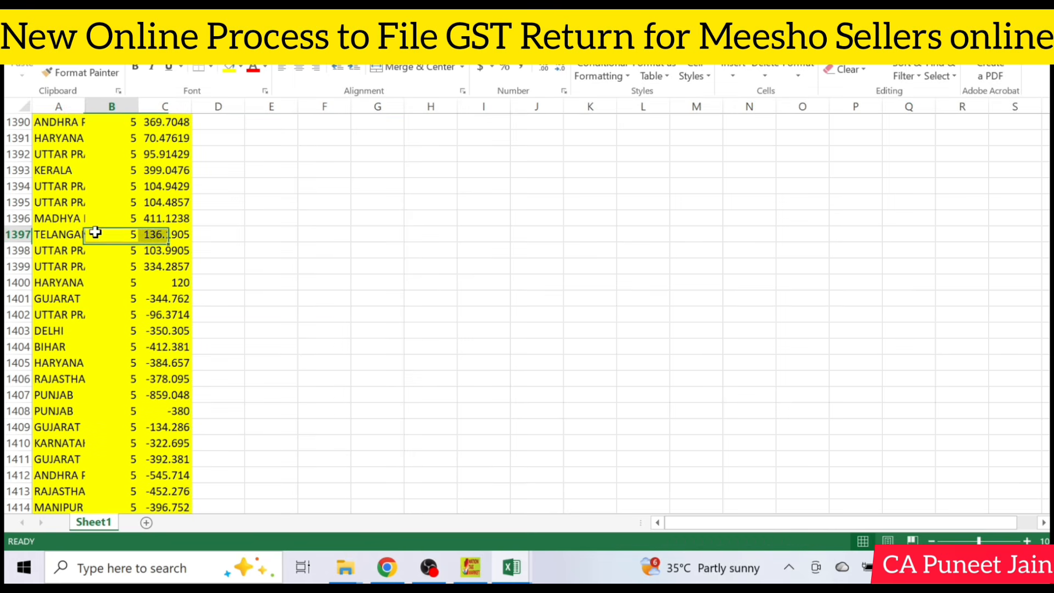
# Note the pivot table shortcut in cells E4 to E7 as ALT, D, P and F, one entry per cell
pyautogui.hotkey('ctrl', 'Home')
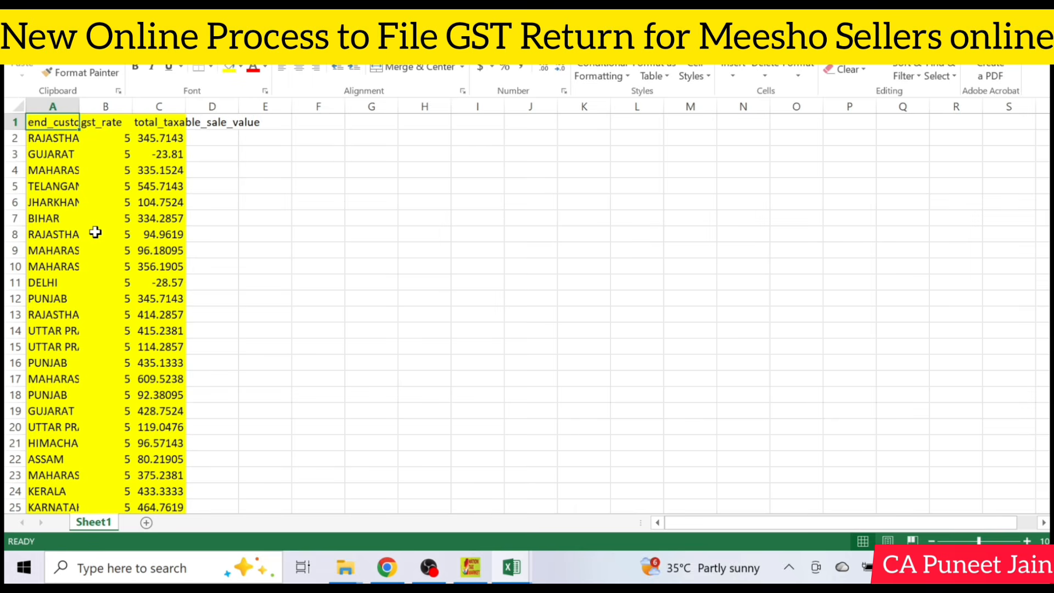
pyautogui.press('Right')
pyautogui.press('Right')
pyautogui.press('Right')
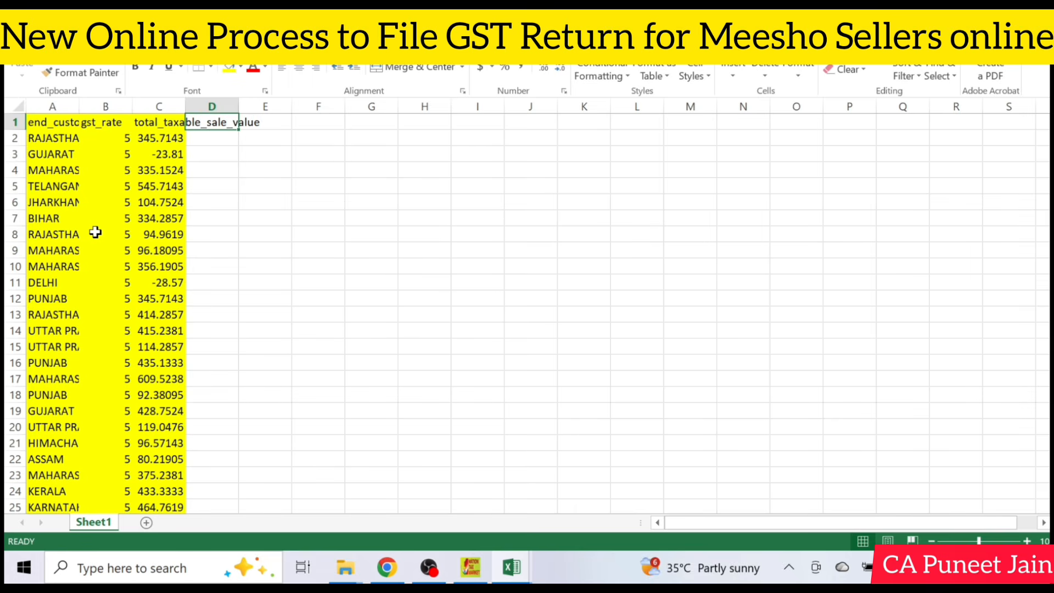
pyautogui.press('Right')
pyautogui.press('Down')
pyautogui.press('Down')
pyautogui.press('Down')
pyautogui.write('A')
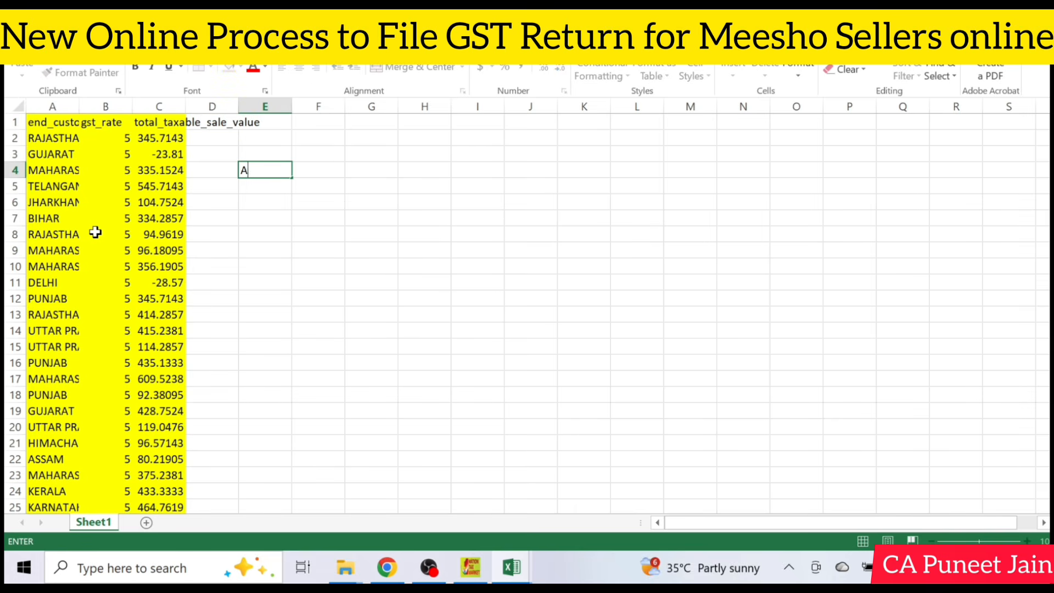
pyautogui.press('Return')
pyautogui.write('D')
pyautogui.press('Return')
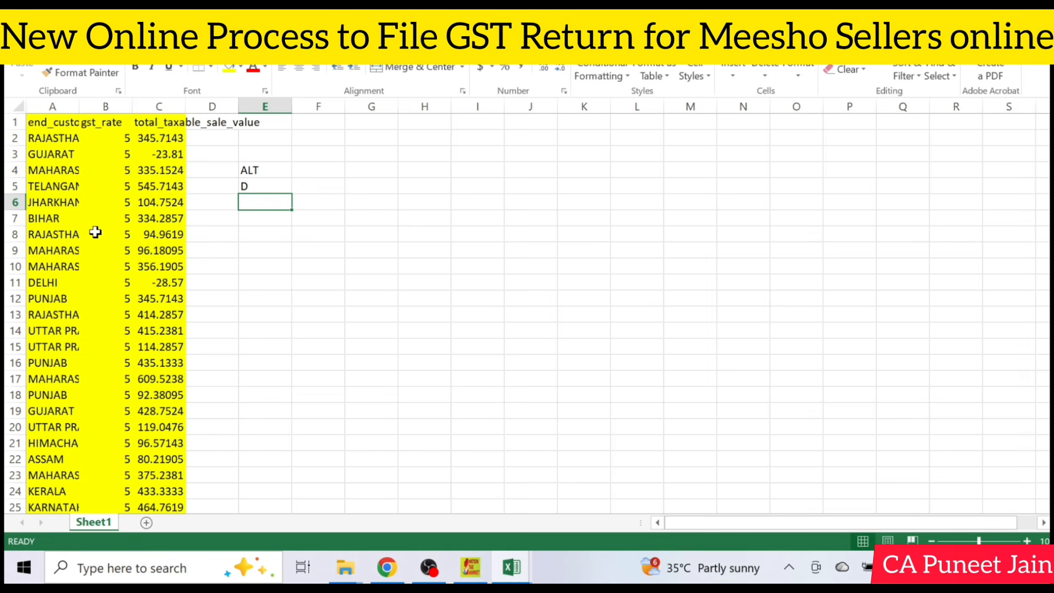
pyautogui.write('P')
pyautogui.press('Return')
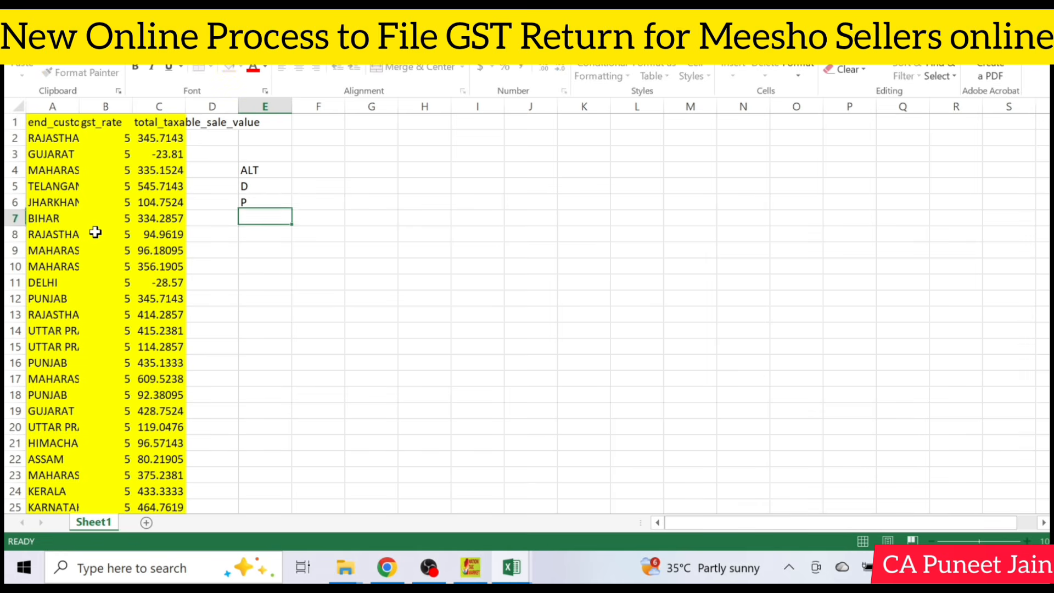
pyautogui.write('F')
pyautogui.press('Return')
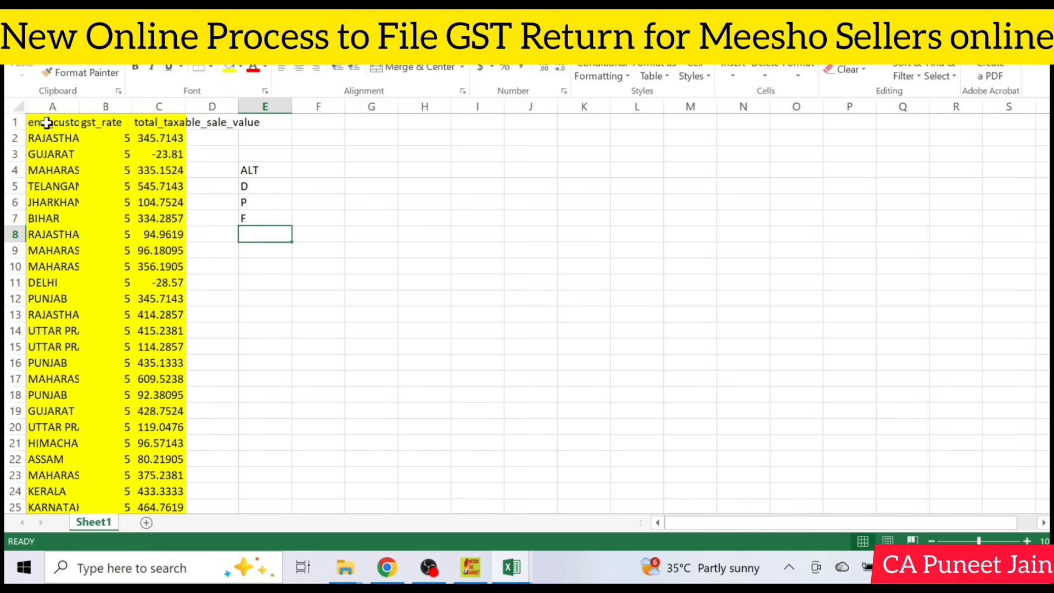
# Create a pivot table on a new sheet from the combined data in columns A to C of Sheet1
pyautogui.click(47, 123)
pyautogui.hotkey('ctrl', 'shift', 'Down')
pyautogui.hotkey('ctrl', 'shift', 'Right')
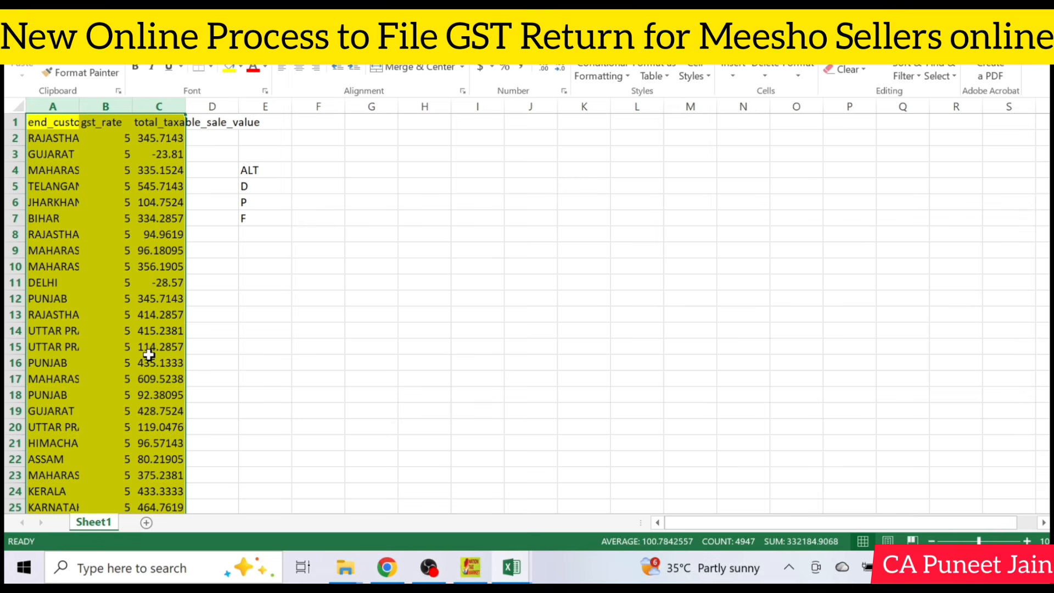
pyautogui.hotkey('alt', 'd')
pyautogui.press('p')
pyautogui.press('f')
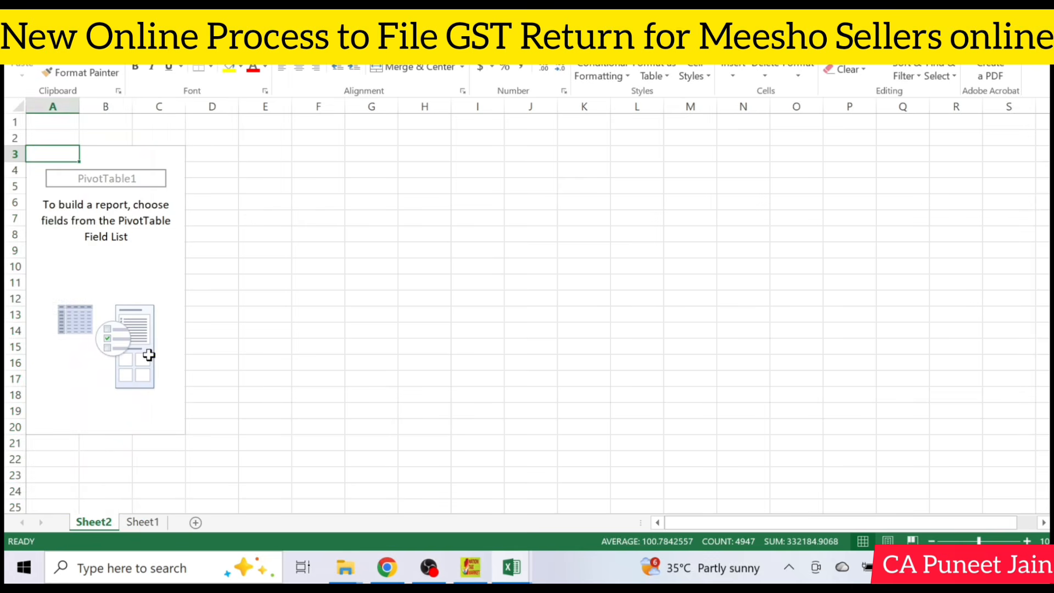
pyautogui.click(153, 237)
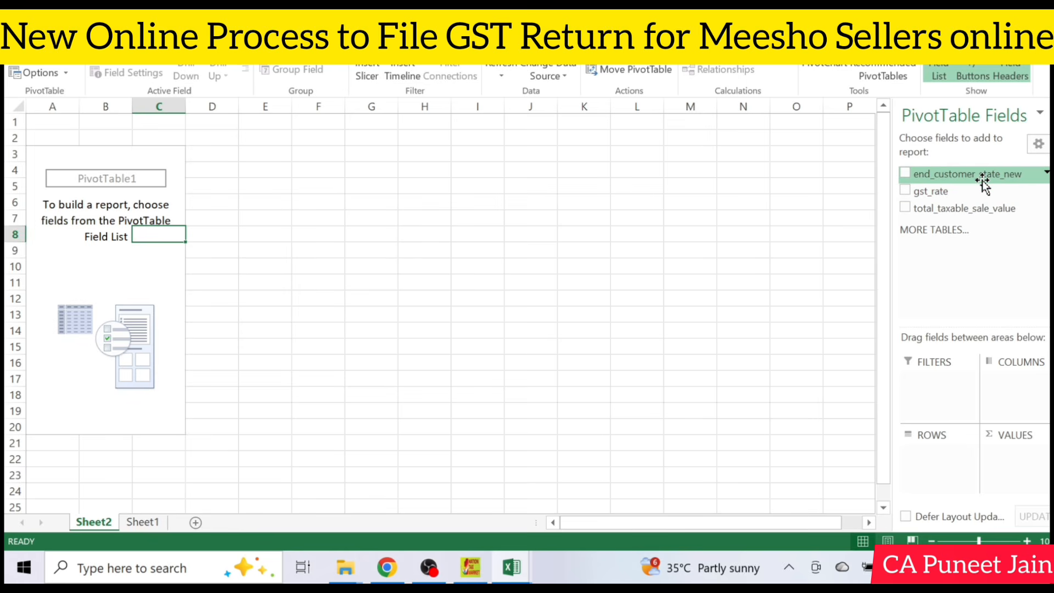
# Set the pivot rows to end_customer_state_new and gst_rate, with total_taxable_sale_value summarised by Sum as values
pyautogui.moveTo(983, 184); pyautogui.dragTo(927, 463)
pyautogui.moveTo(932, 192); pyautogui.dragTo(960, 486)
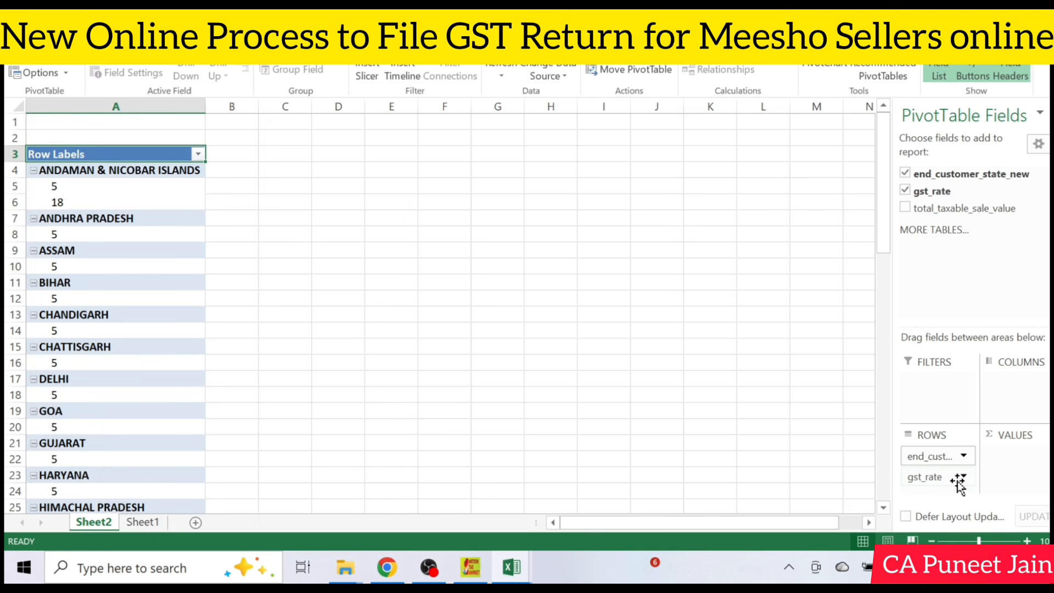
pyautogui.moveTo(964, 207); pyautogui.dragTo(1034, 476)
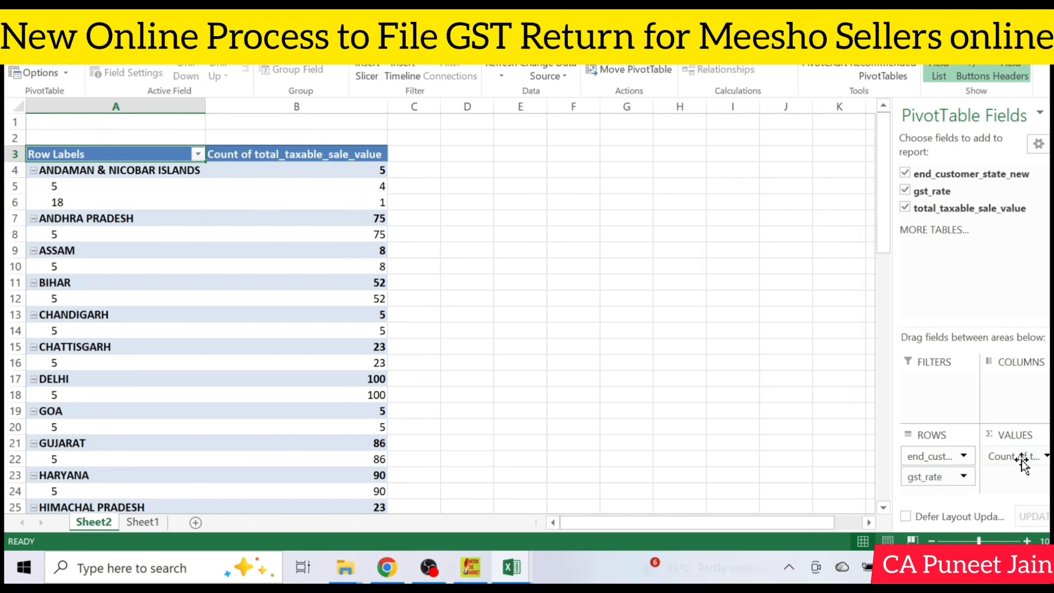
pyautogui.click(1014, 456)
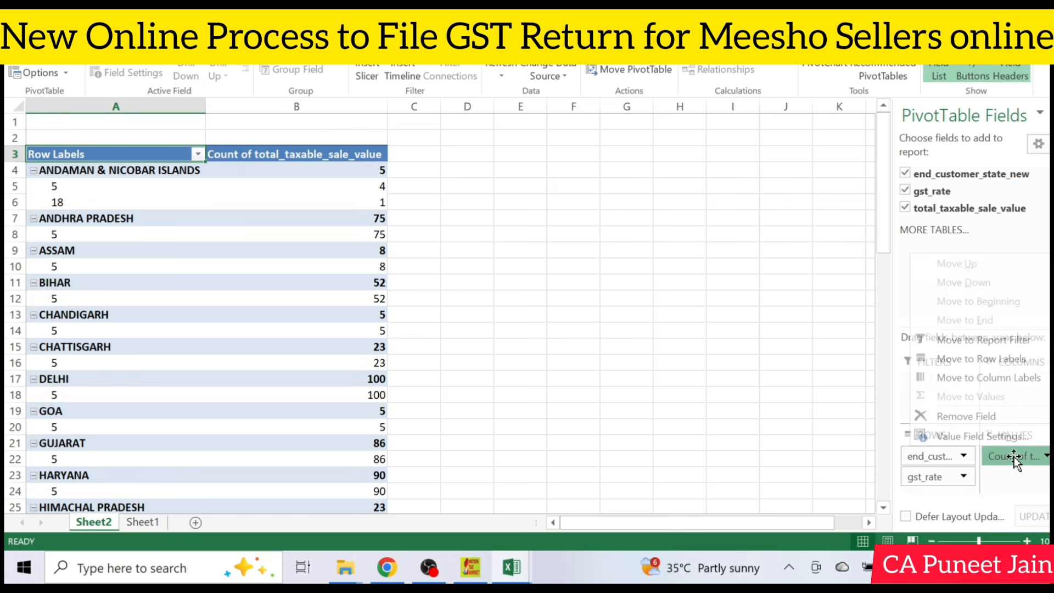
pyautogui.click(988, 437)
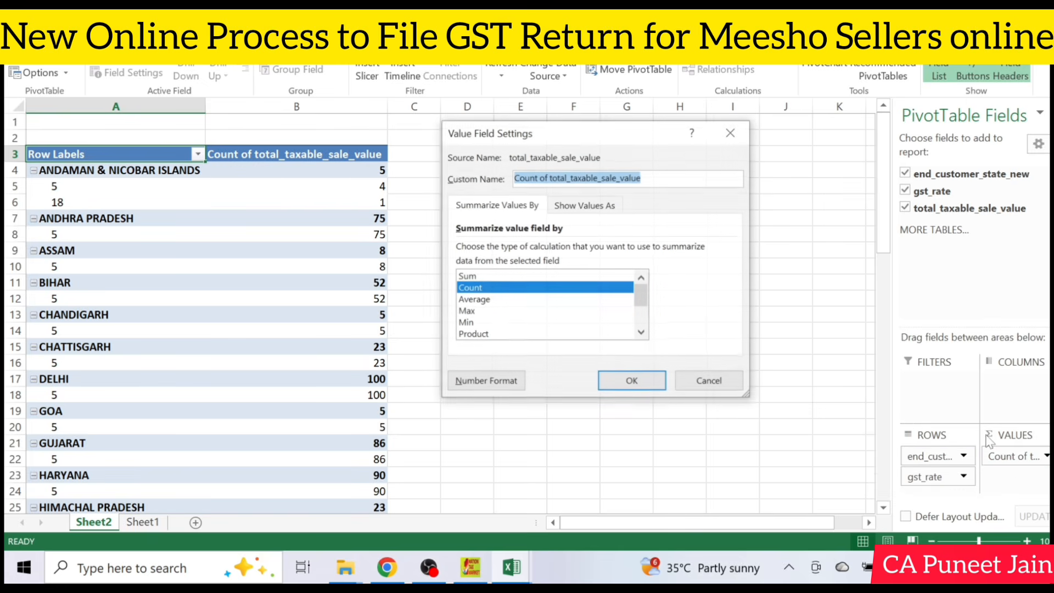
pyautogui.click(491, 276)
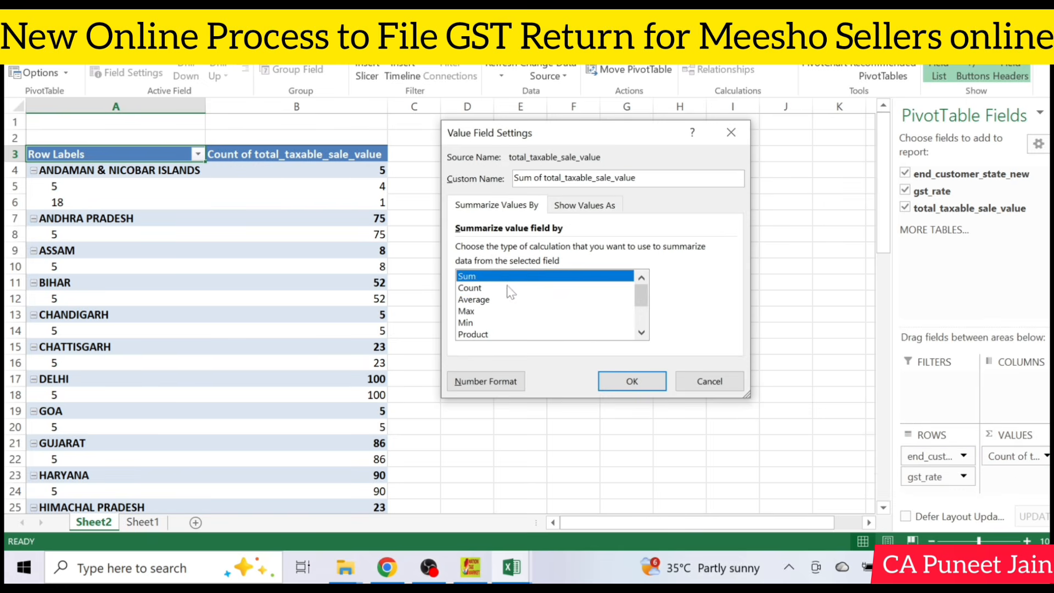
pyautogui.click(631, 380)
pyautogui.click(211, 201)
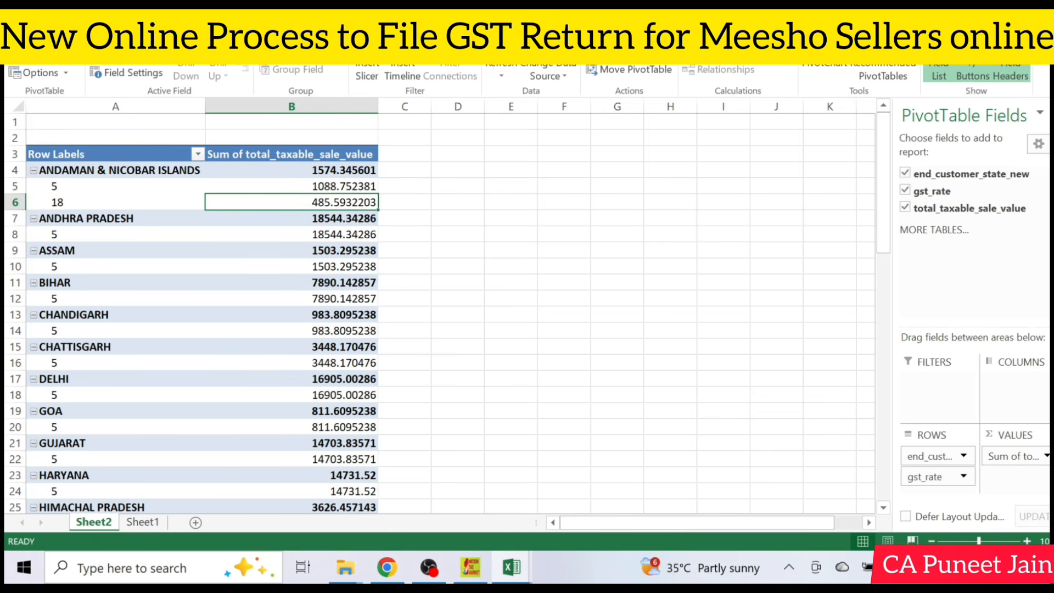
# Turn off the pivot table's subtotals and show the report in tabular form
pyautogui.click(472, 17)
pyautogui.click(29, 75)
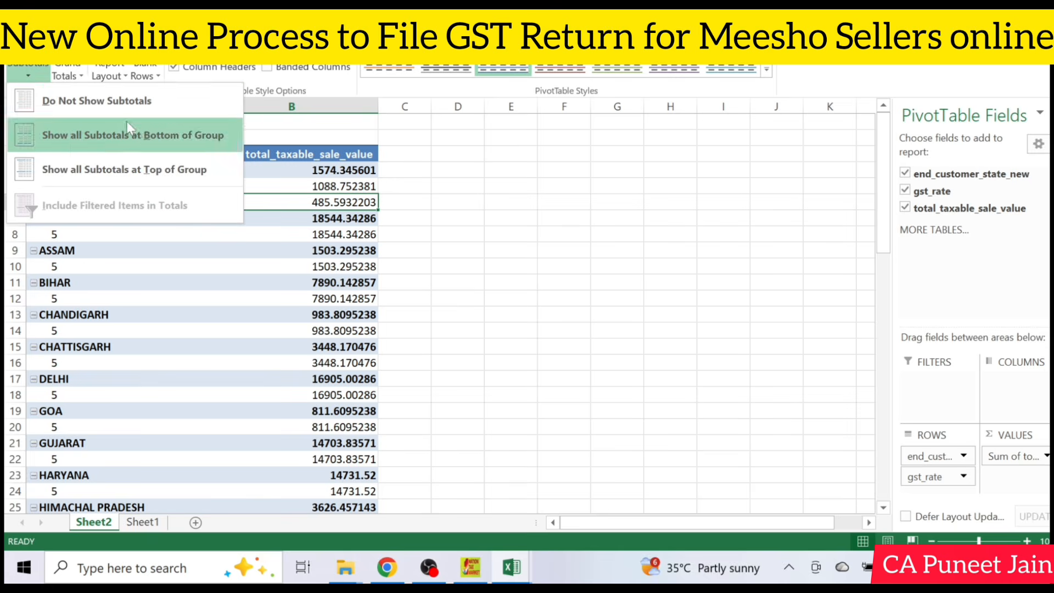
pyautogui.click(97, 100)
pyautogui.click(108, 75)
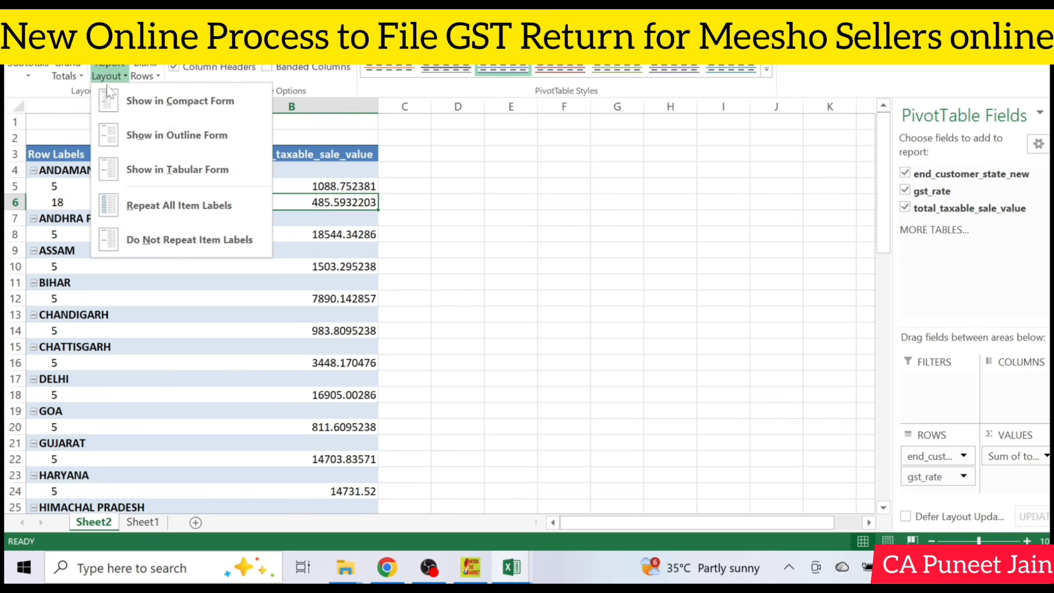
pyautogui.click(177, 169)
pyautogui.click(267, 284)
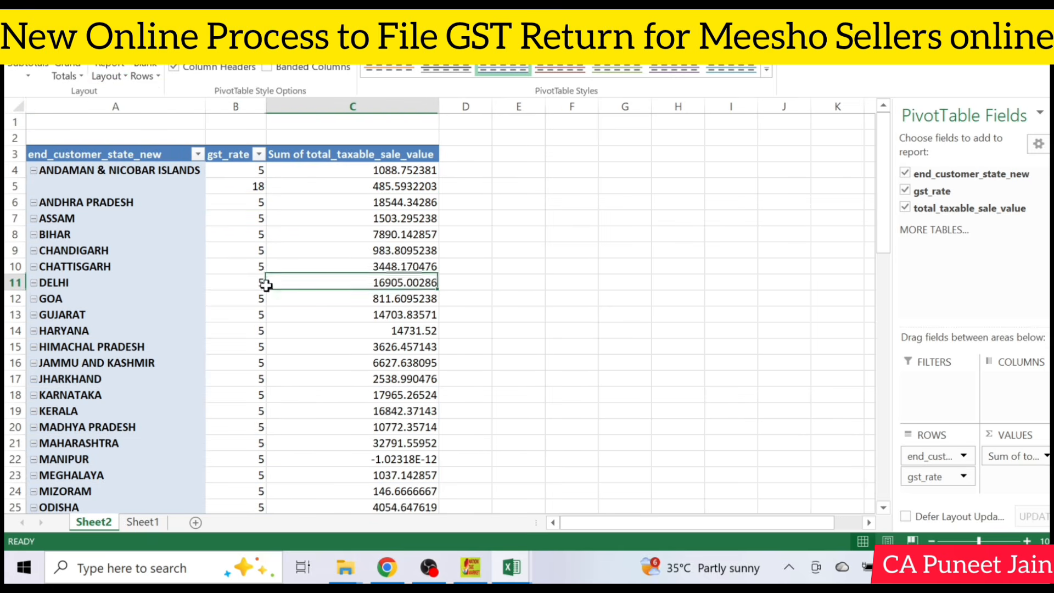
pyautogui.scroll(-6, 142, 216)
pyautogui.scroll(6, 144, 216)
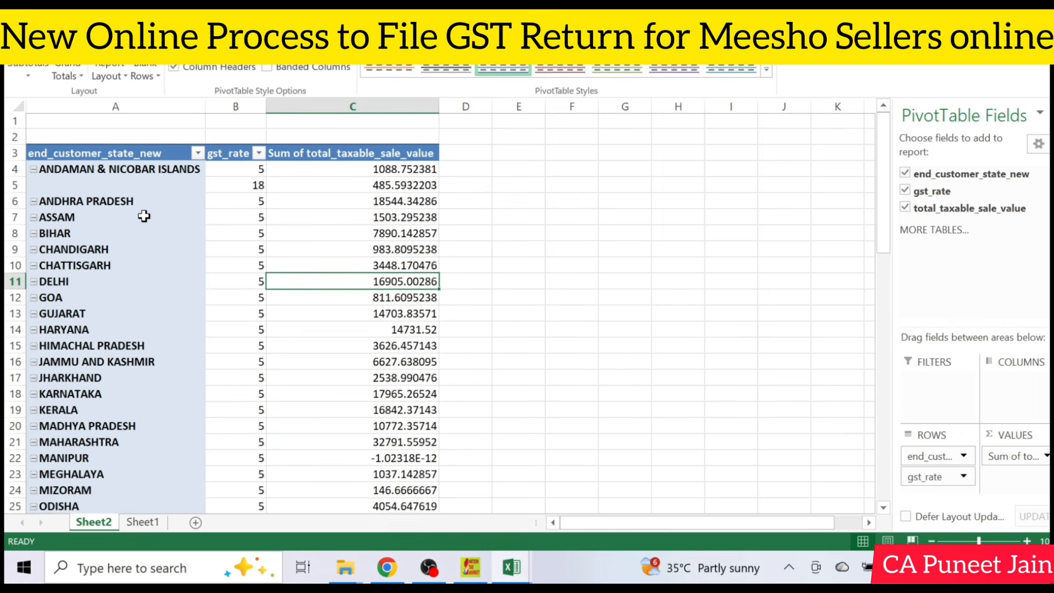
# Check the state-wise pivot down to its grand total, then switch to the b2cs workbook and clear the sample entries in rows 3 to 6
pyautogui.click(115, 173)
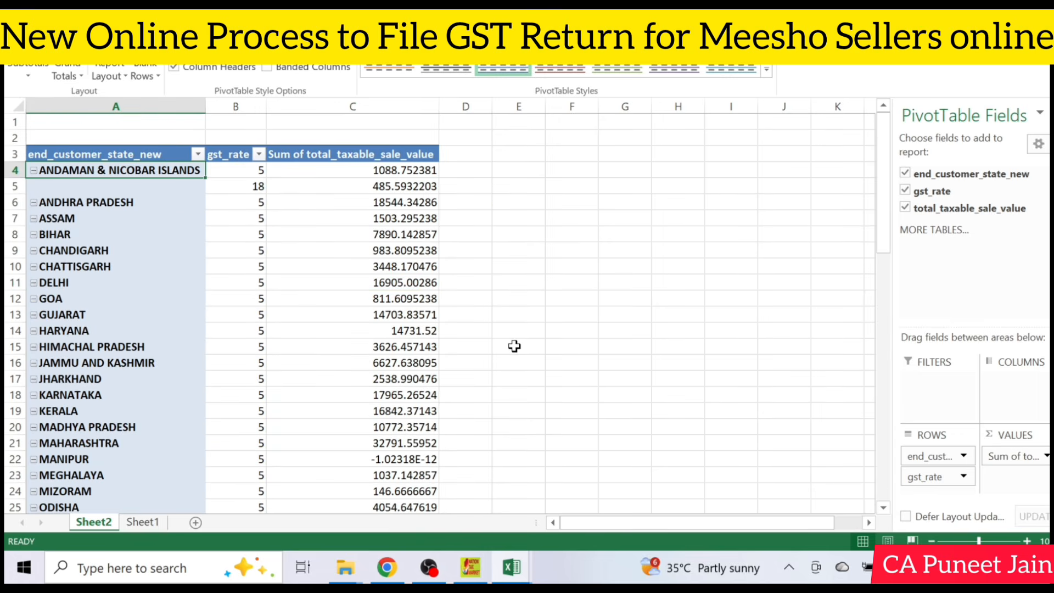
pyautogui.scroll(-4, 513, 346)
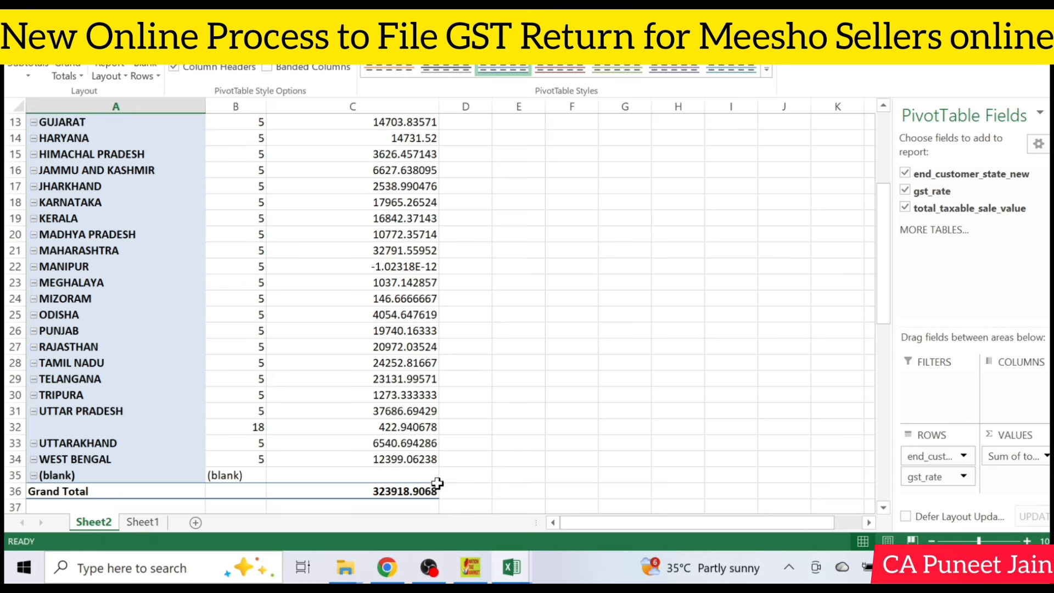
pyautogui.scroll(4, 278, 230)
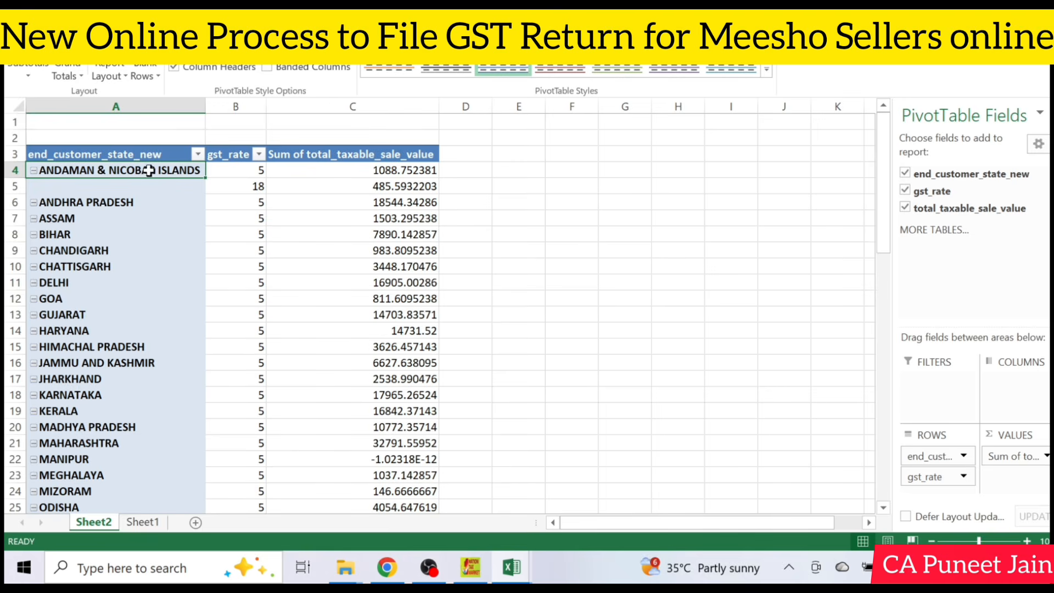
pyautogui.click(511, 567)
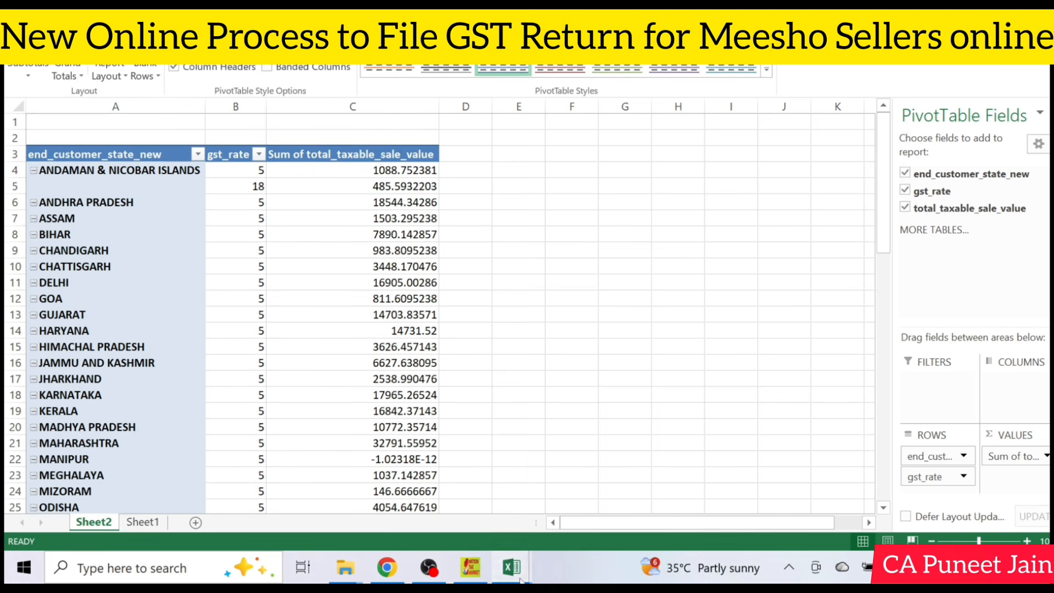
pyautogui.click(339, 499)
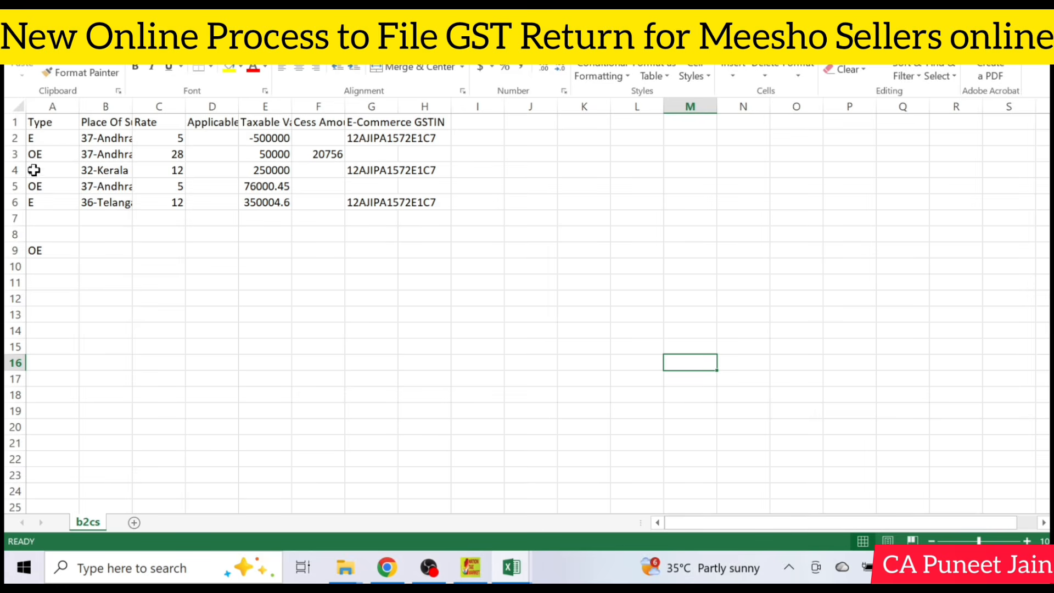
pyautogui.moveTo(34, 154); pyautogui.dragTo(446, 202)
pyautogui.press('Delete')
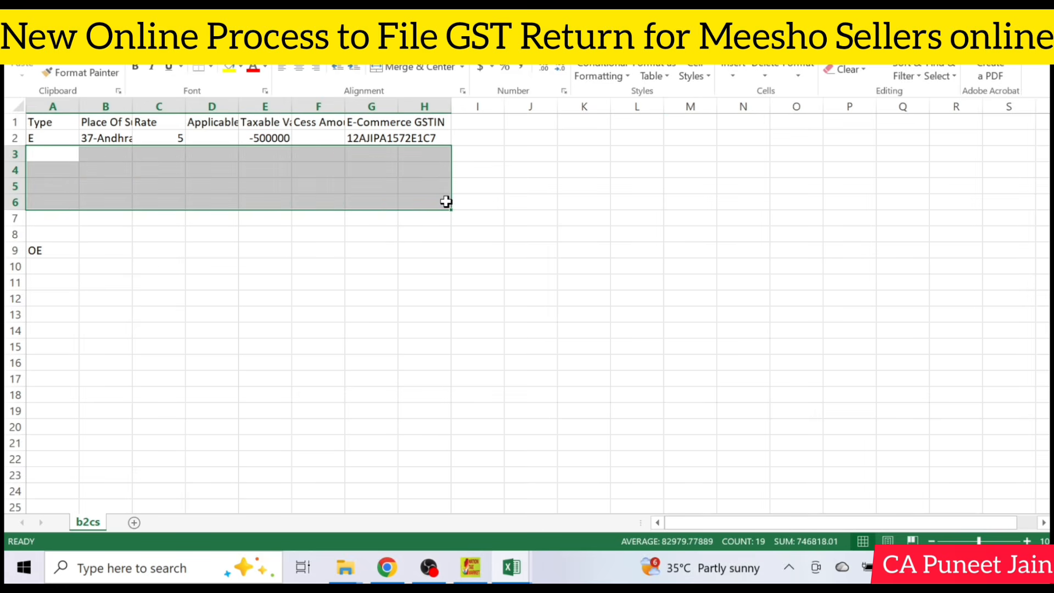
pyautogui.click(318, 218)
pyautogui.click(77, 264)
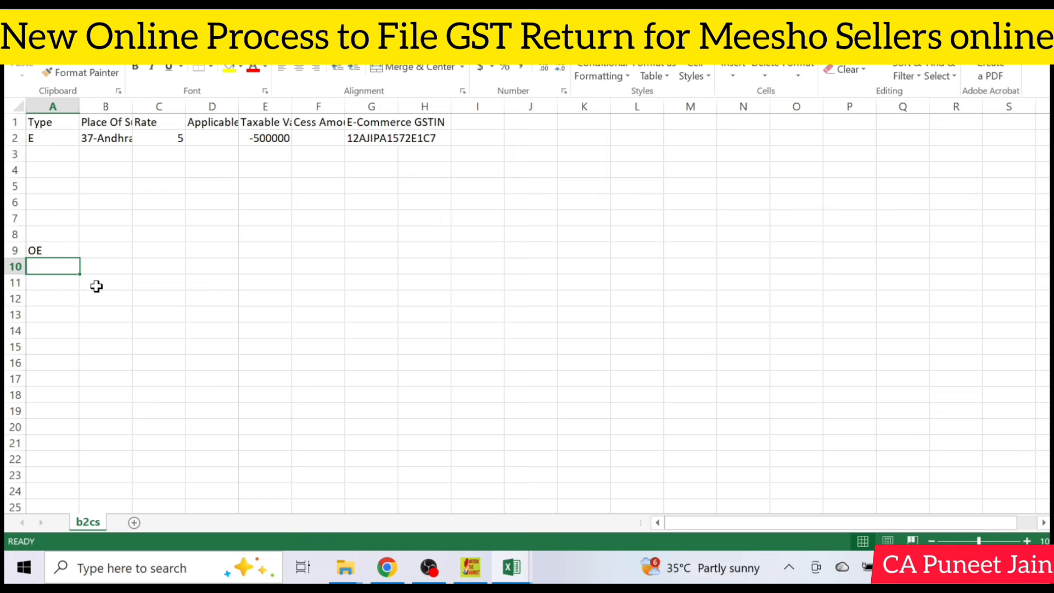
# Go through the b2cs columns along the OE row, from Type and Place Of Supply across to Taxable Value
pyautogui.click(50, 235)
pyautogui.press('Down')
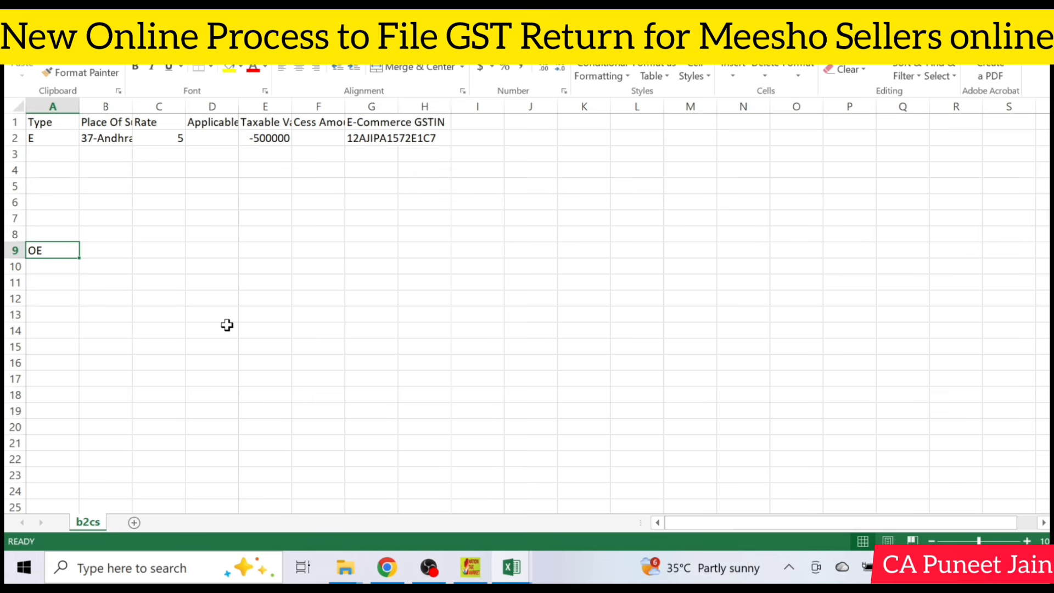
pyautogui.hotkey('ctrl', 'c')
pyautogui.press('Escape')
pyautogui.press('Right')
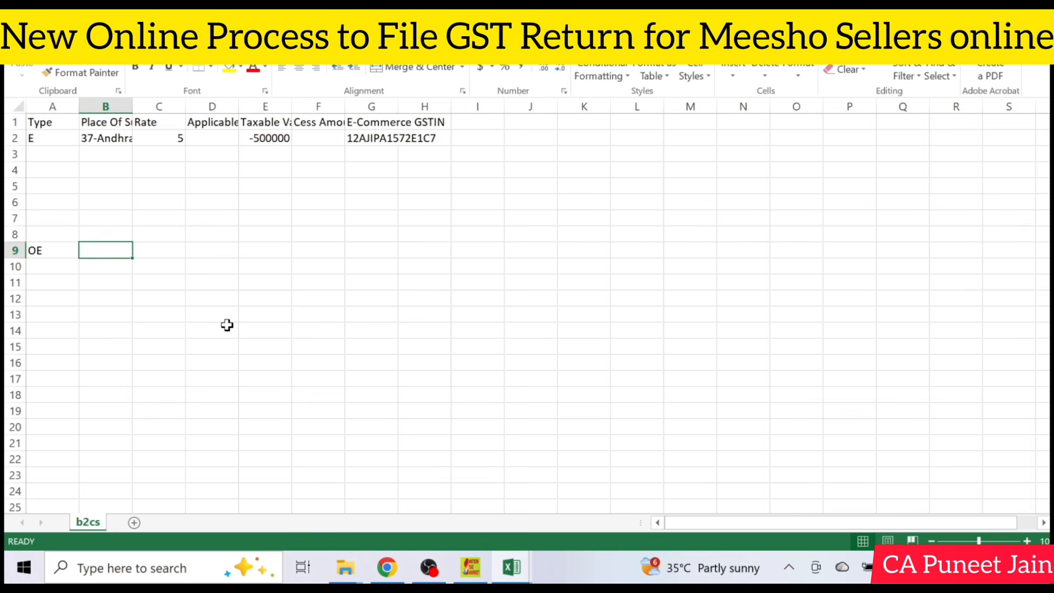
pyautogui.press('Right')
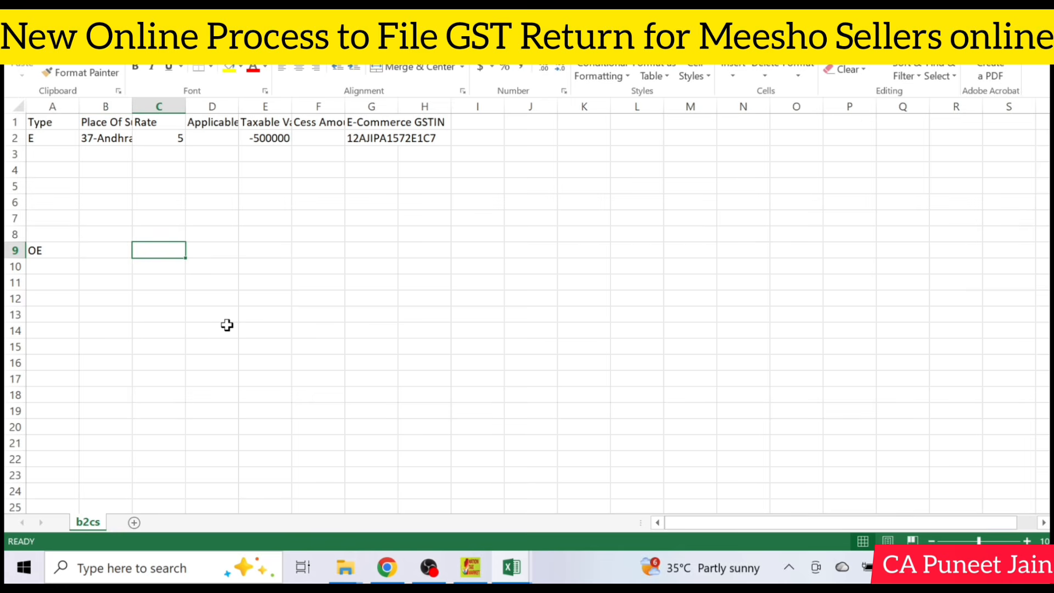
pyautogui.press('Right')
pyautogui.press('Right')
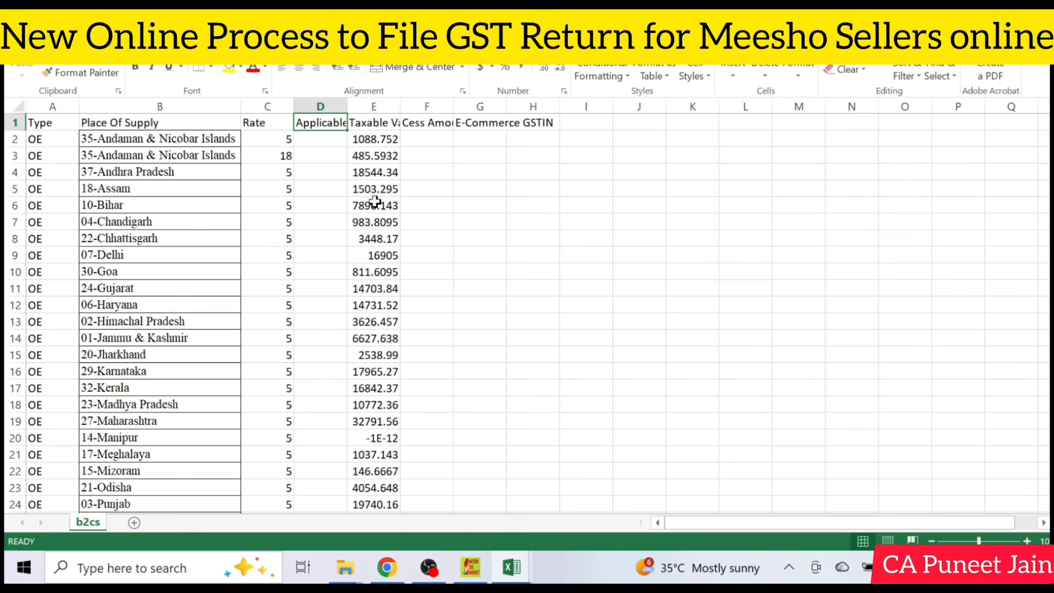
# Save the filled b2cs CSV and switch to the GST offline tool
pyautogui.hotkey('ctrl', 's')
pyautogui.click(480, 324)
pyautogui.click(470, 567)
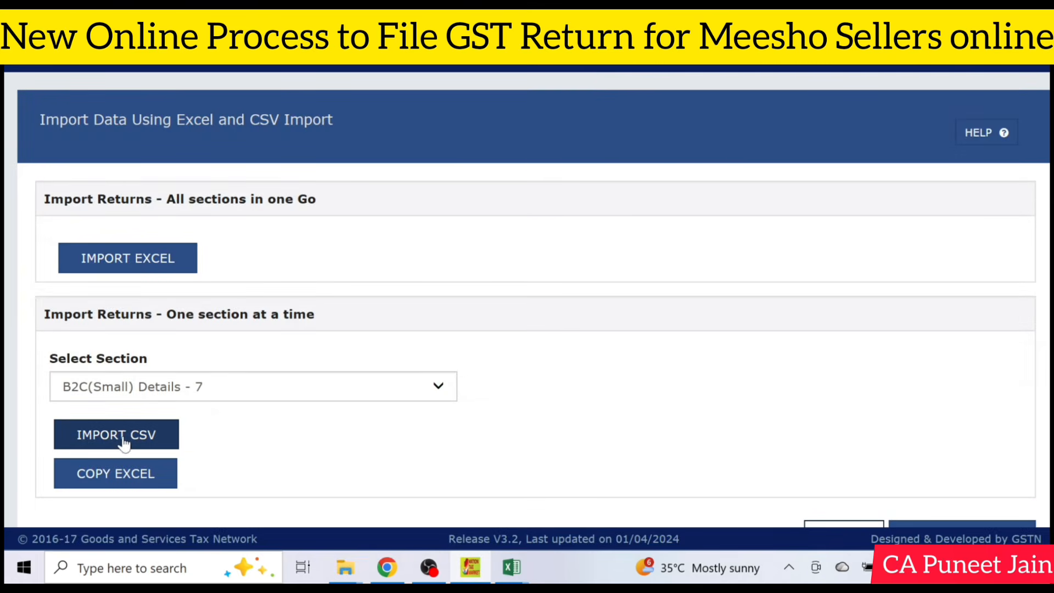
# Import the b2cs CSV from the Desktop's ay folder into the B2C(Small) Details - 7 section and confirm saving the data
pyautogui.click(123, 438)
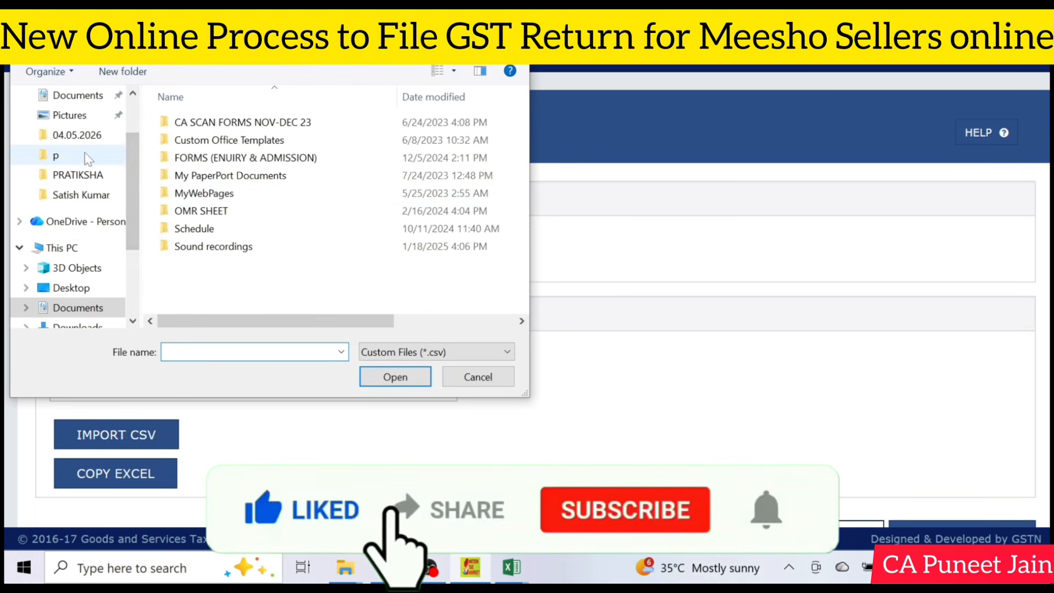
pyautogui.scroll(3, 83, 165)
pyautogui.click(72, 129)
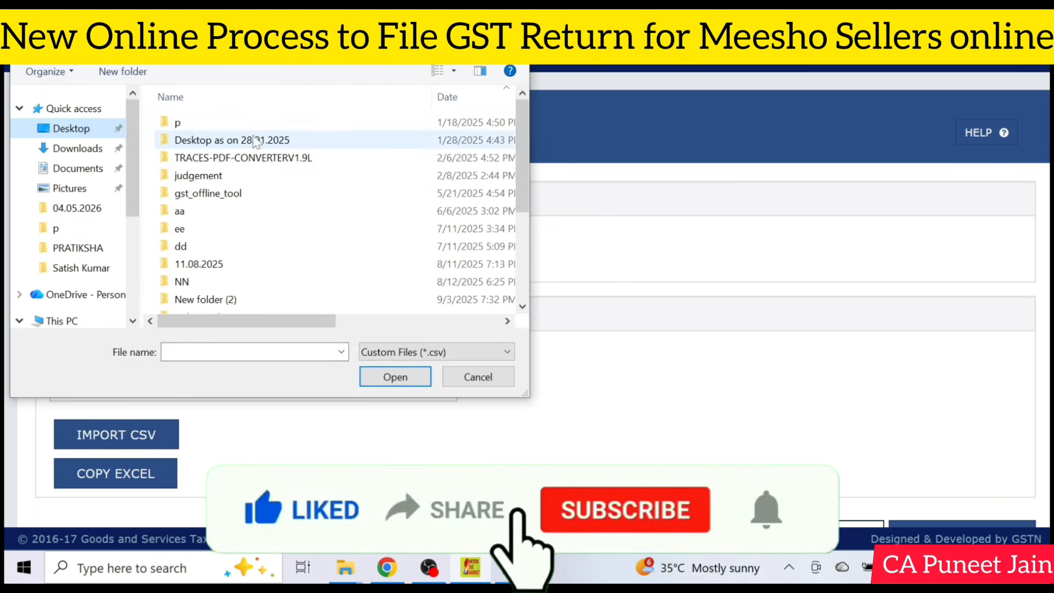
pyautogui.scroll(-1, 236, 242)
pyautogui.scroll(-2, 230, 244)
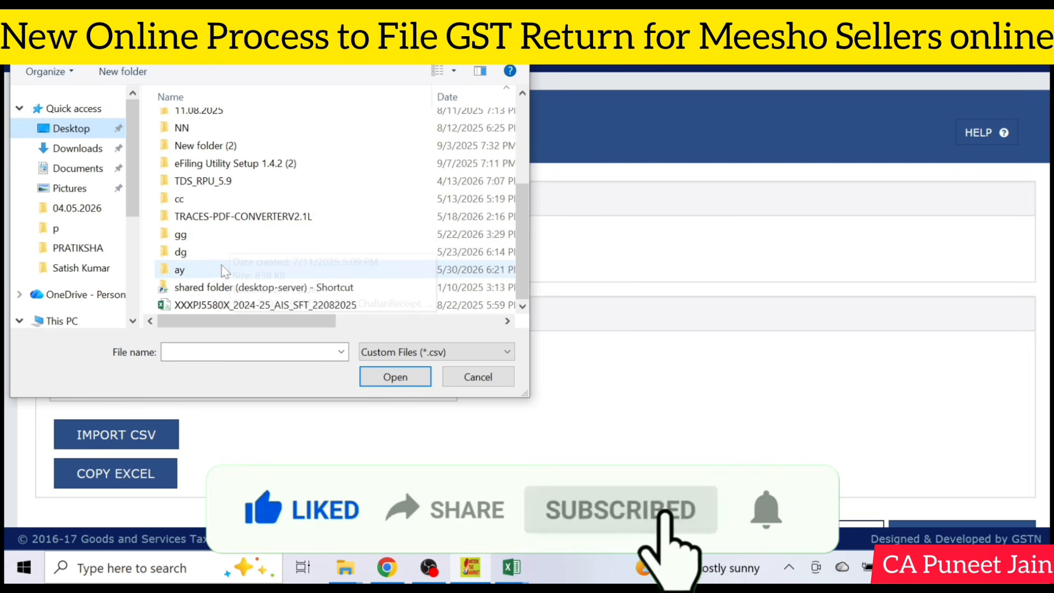
pyautogui.doubleClick(222, 266)
pyautogui.doubleClick(235, 140)
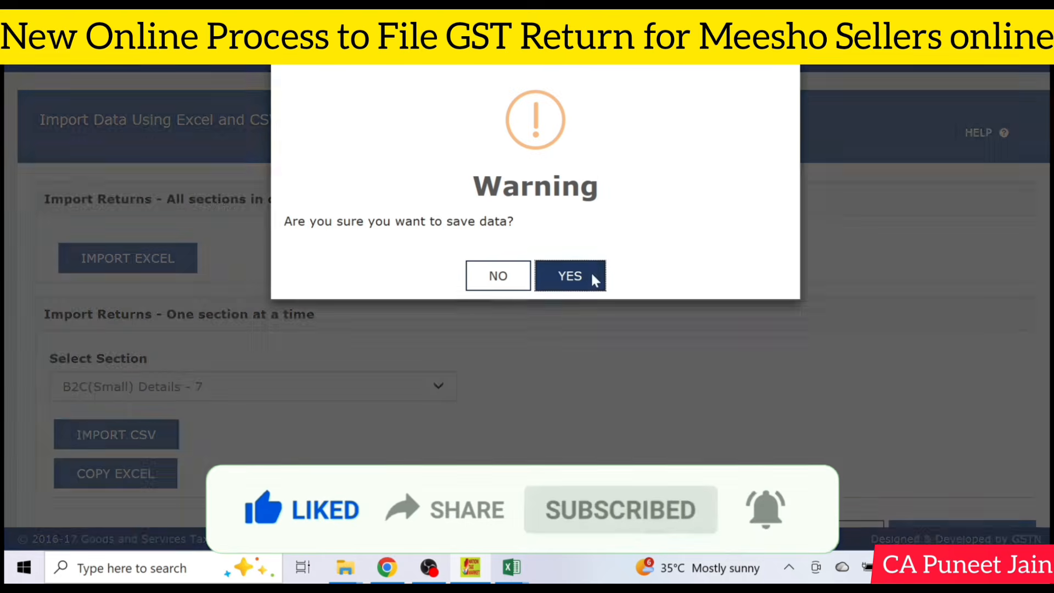
pyautogui.click(592, 276)
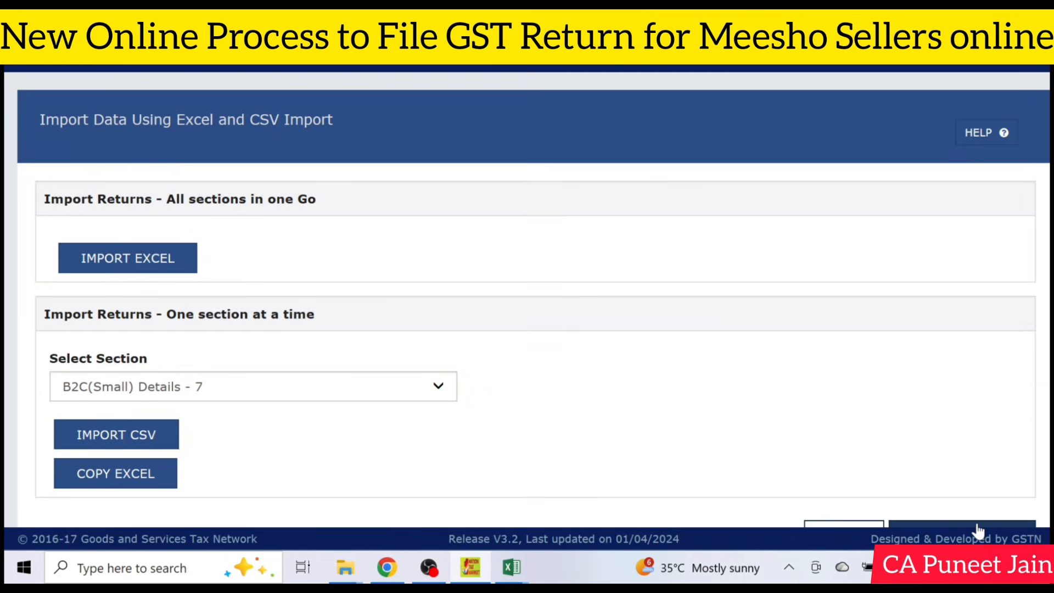
# Open the summary of the imported GSTR-1 data and generate the return file from it
pyautogui.scroll(-1, 977, 532)
pyautogui.click(979, 513)
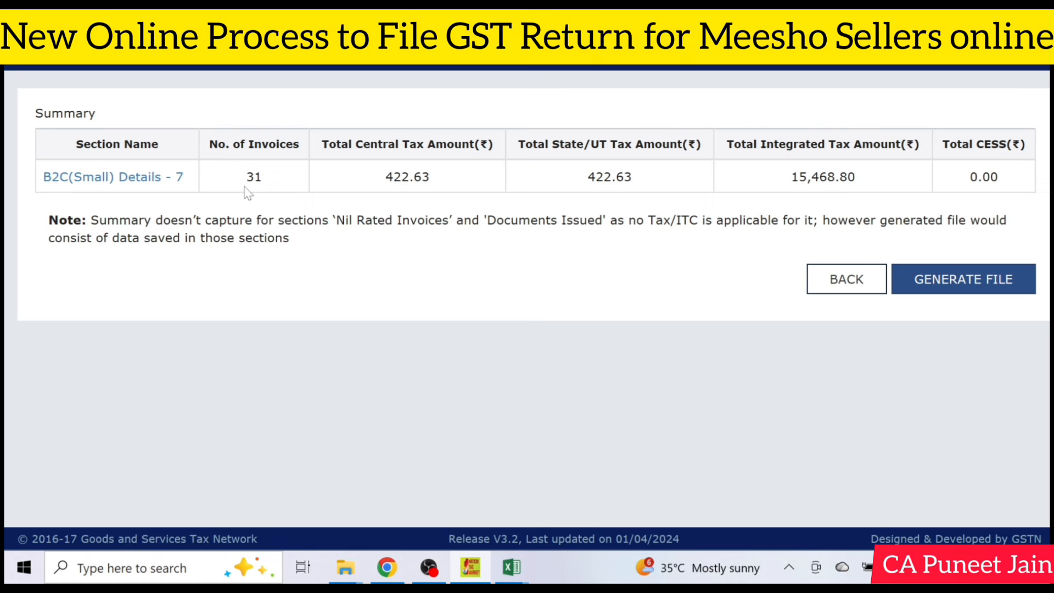
pyautogui.click(976, 278)
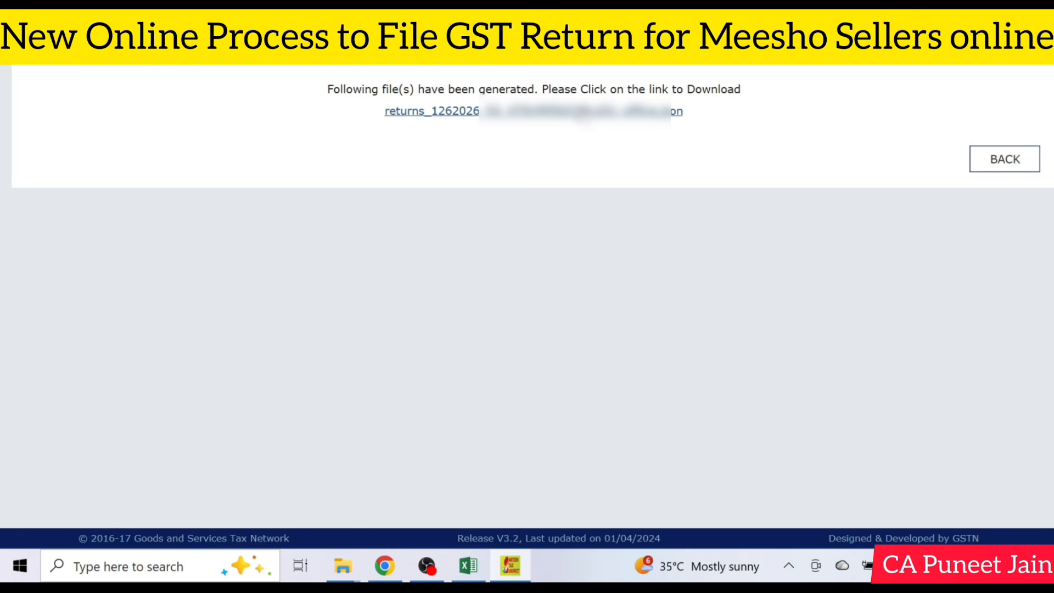
# Download the generated returns file and save it as a JSON file in the ay folder
pyautogui.click(432, 111)
pyautogui.click(595, 291)
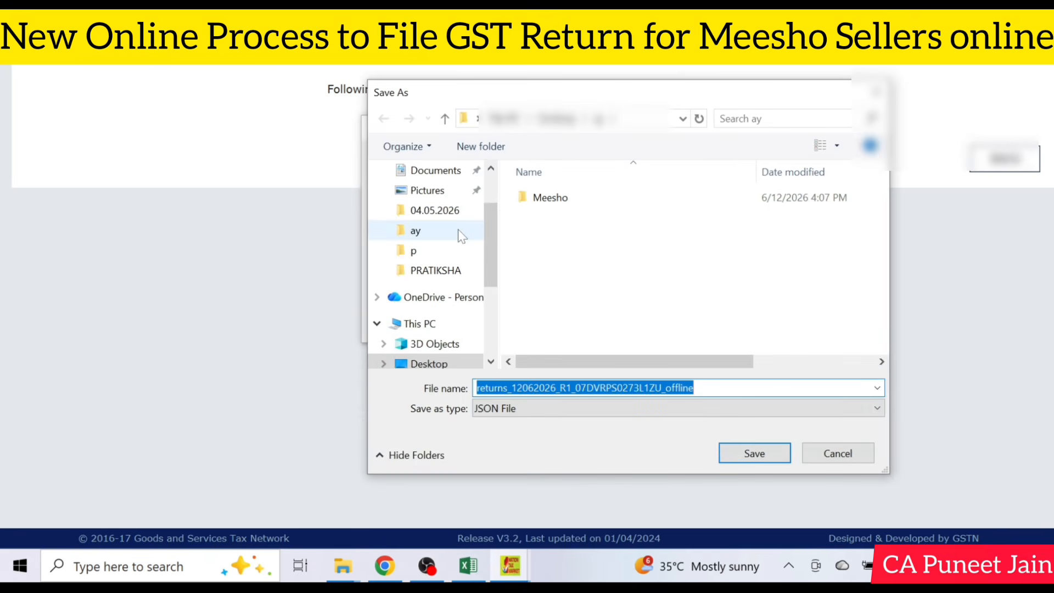
pyautogui.click(755, 452)
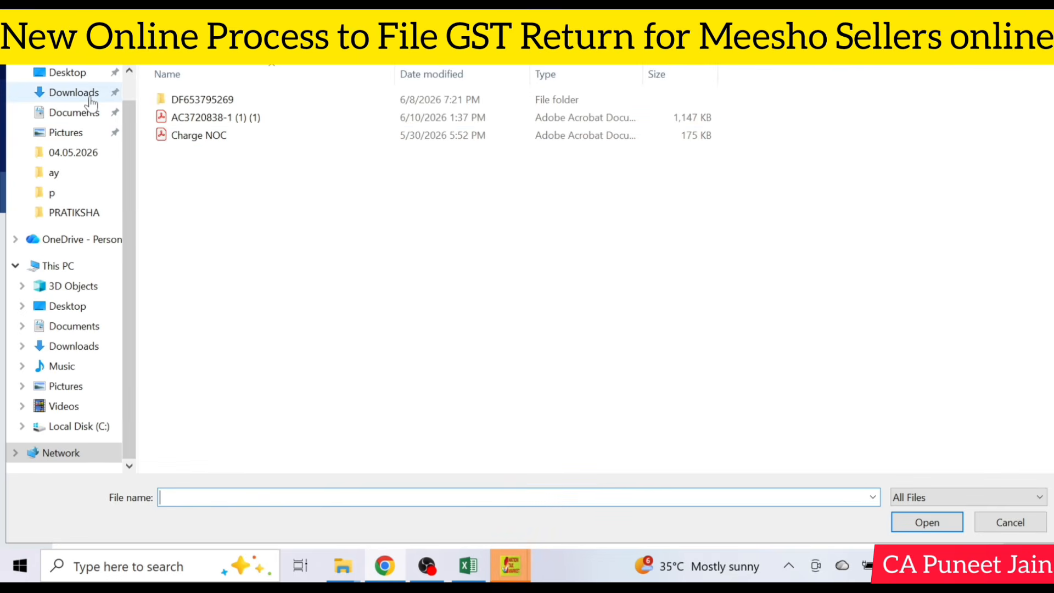
# Upload the offline returns JSON file from the Desktop's ay folder as the GSTR-1 invoice upload
pyautogui.scroll(1, 91, 108)
pyautogui.click(88, 106)
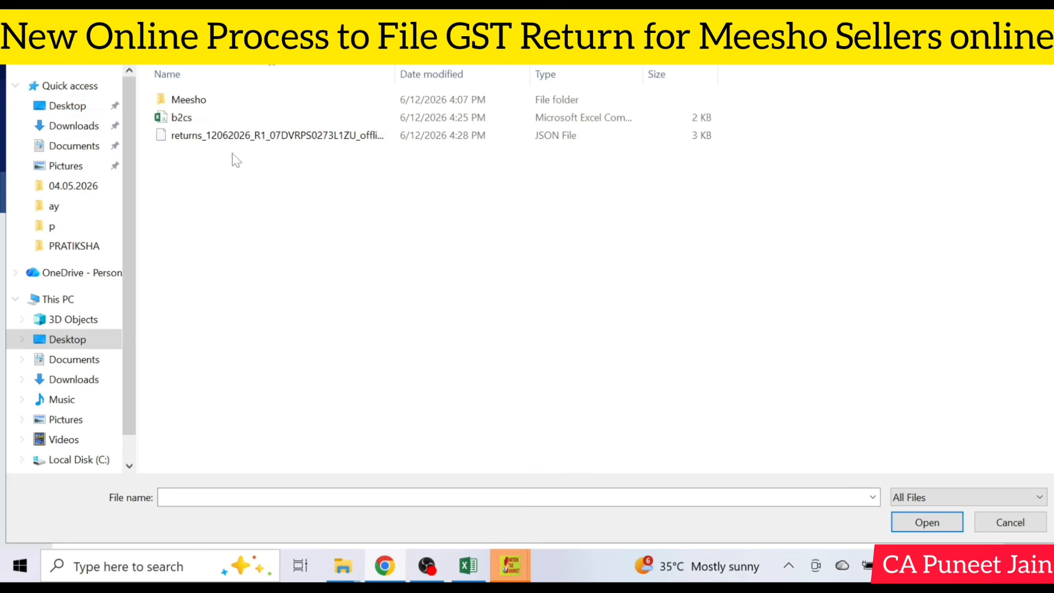
pyautogui.doubleClick(247, 137)
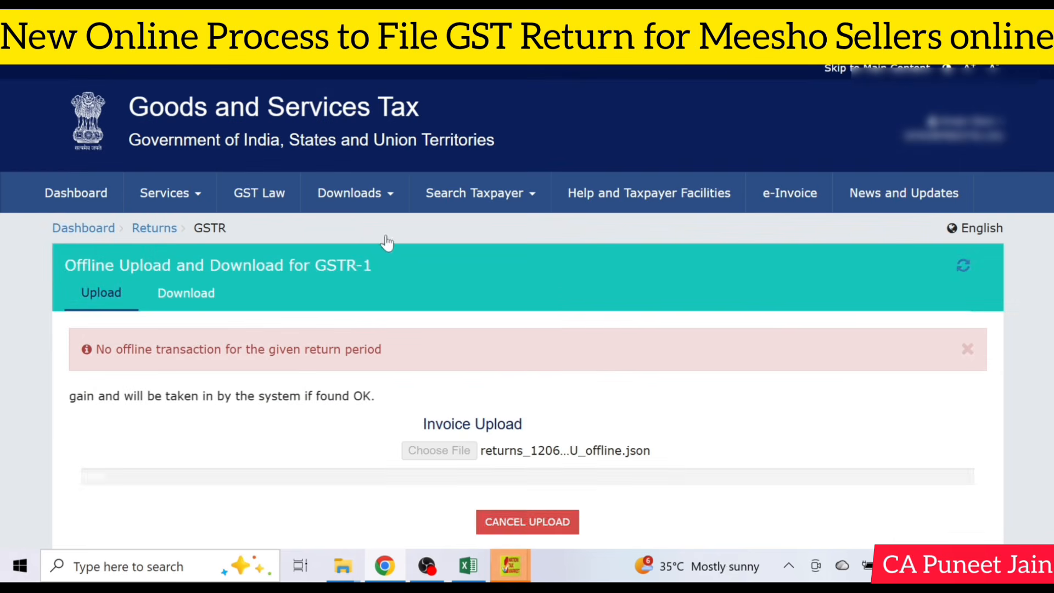
pyautogui.scroll(-1, 694, 332)
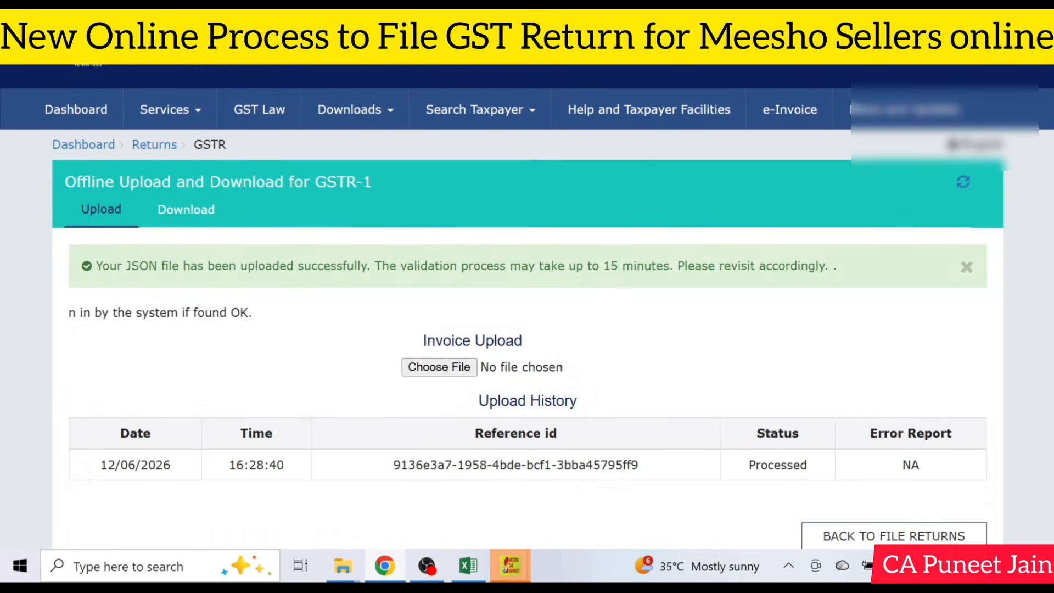
# Return to File Returns, search the May period of Quarter 1 2026-27 and open GSTR-1 for online preparation
pyautogui.click(932, 537)
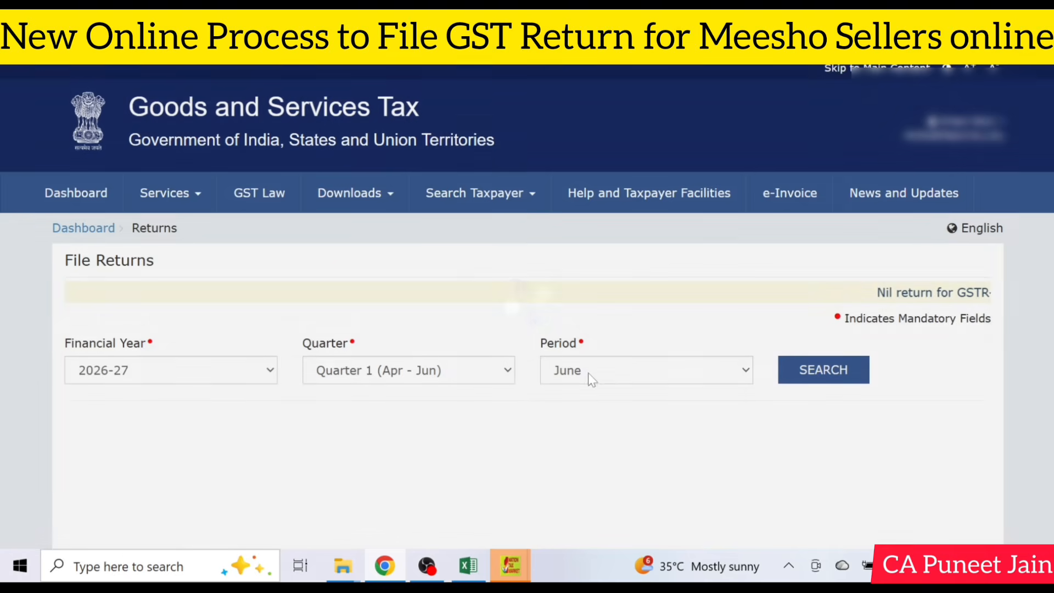
pyautogui.click(588, 374)
pyautogui.click(605, 418)
pyautogui.click(848, 378)
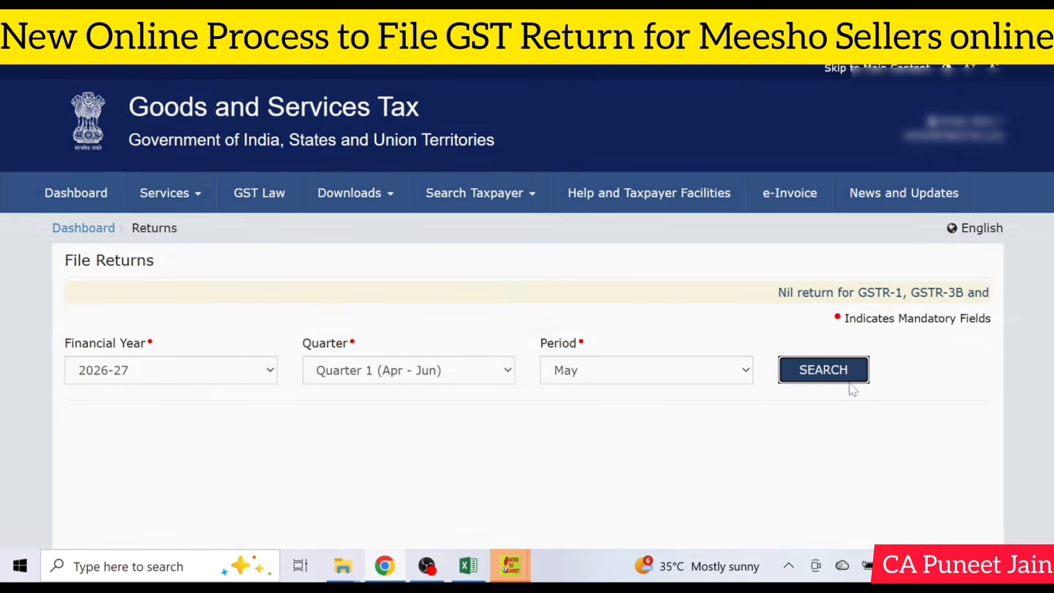
pyautogui.scroll(-7, 530, 346)
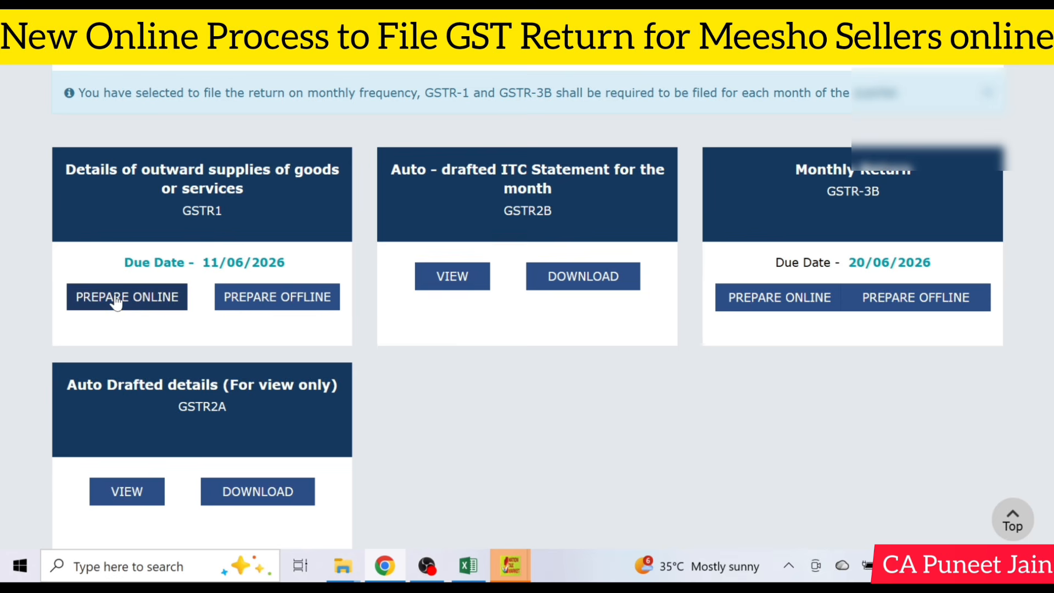
pyautogui.click(116, 298)
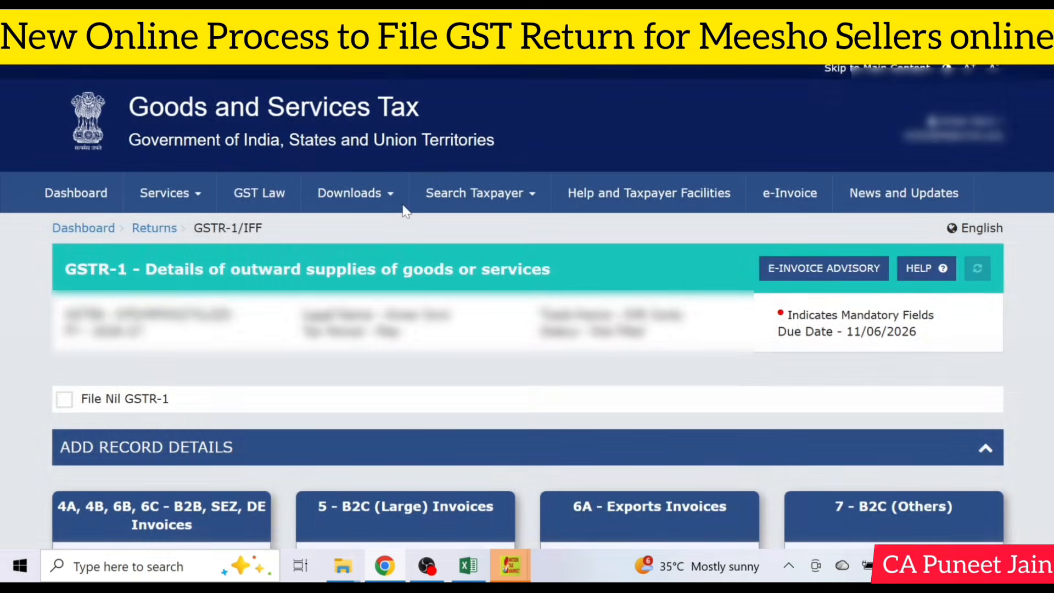
# Check the 7 - B2C (Others) record count and start a new record in the B2B, SEZ, DE Invoices section
pyautogui.scroll(-5, 612, 240)
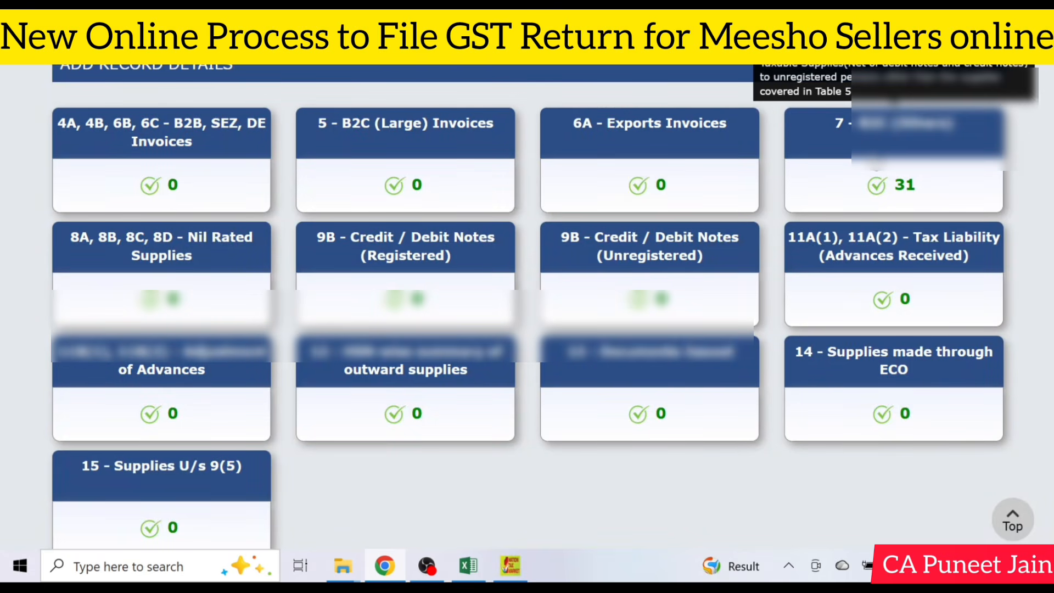
pyautogui.click(940, 179)
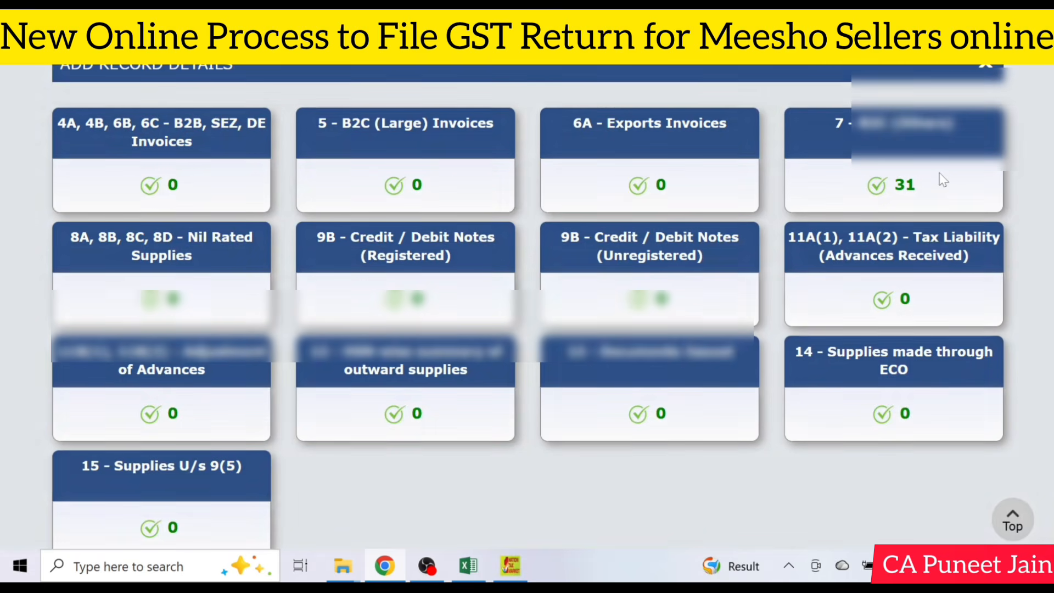
pyautogui.scroll(-9, 531, 382)
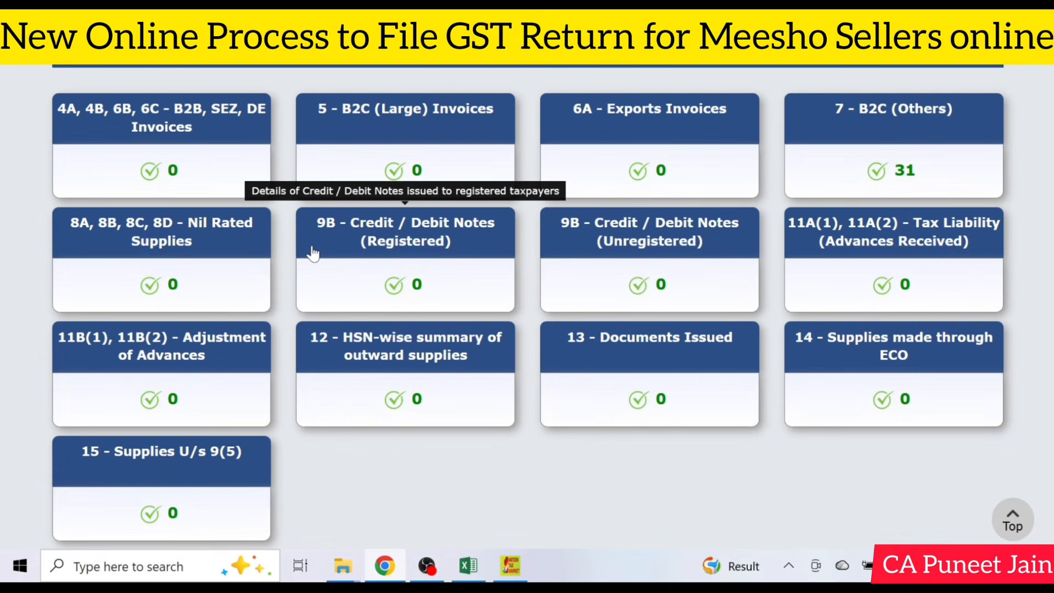
pyautogui.click(131, 139)
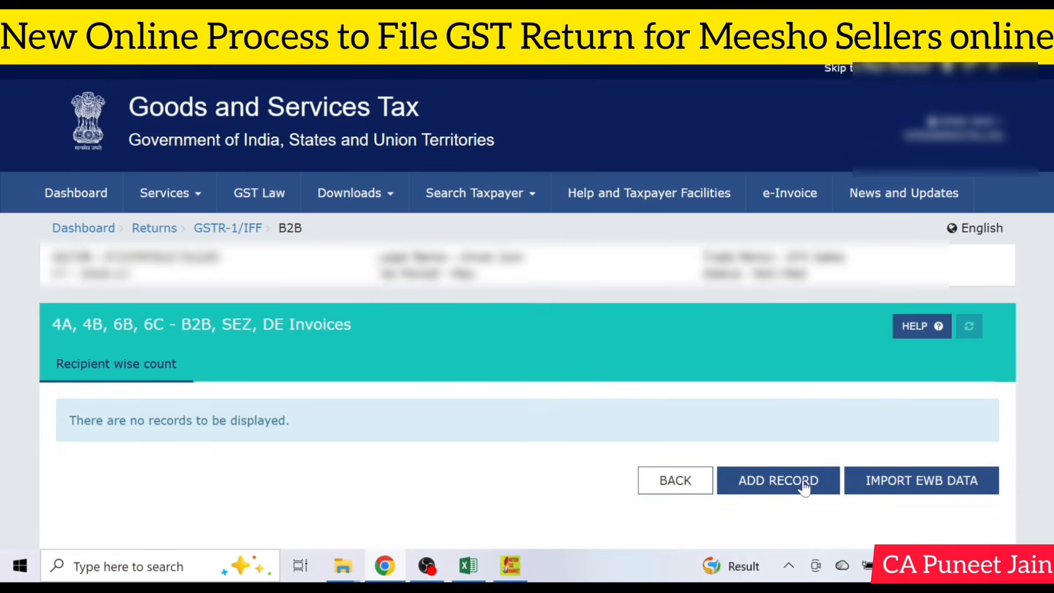
pyautogui.click(802, 481)
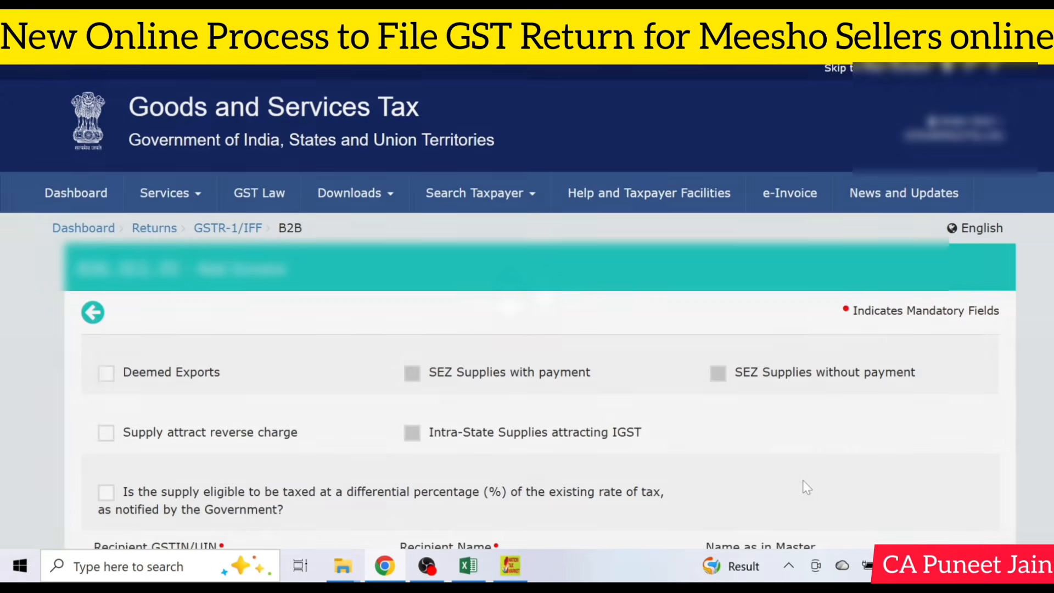
# Save B2B invoice INV-36 dated 21/05/2026, total 41,200, POS 06-Haryana, with 39,238 taxable at 5% and 1,962 integrated tax
pyautogui.scroll(-6, 975, 285)
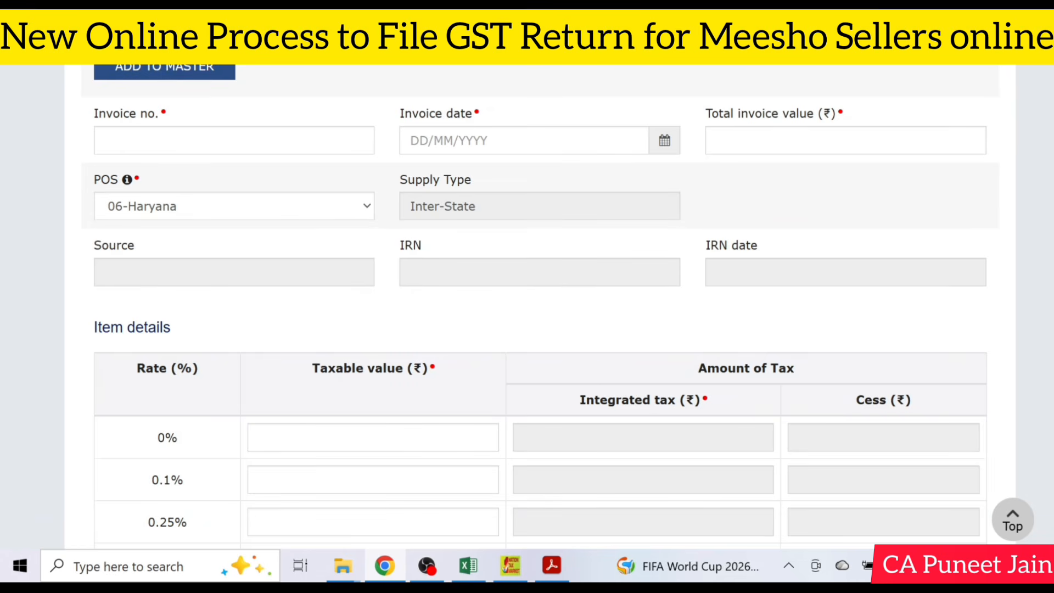
pyautogui.click(264, 141)
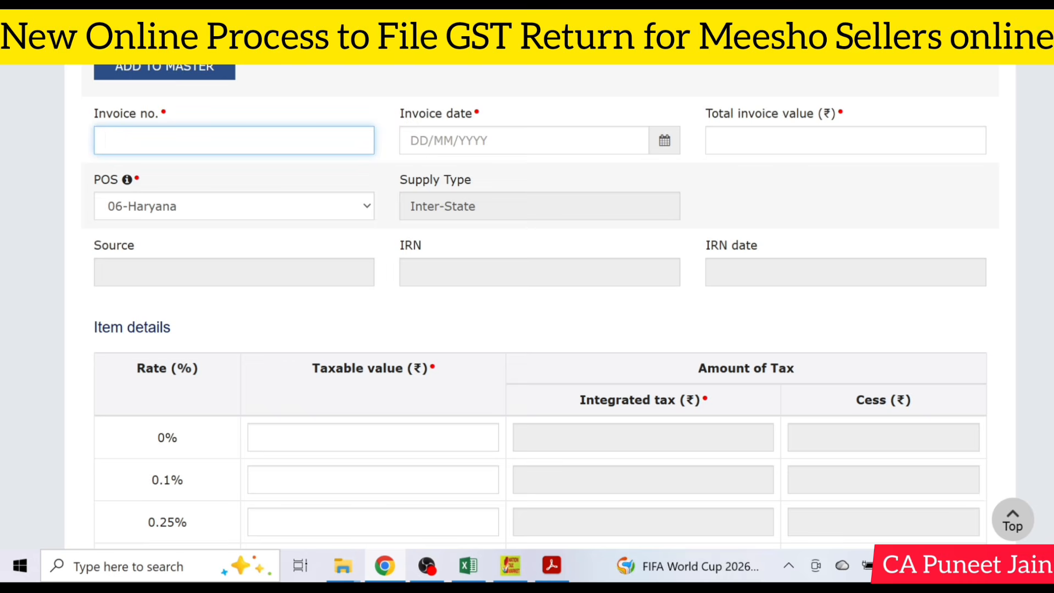
pyautogui.scroll(-5, 527, 302)
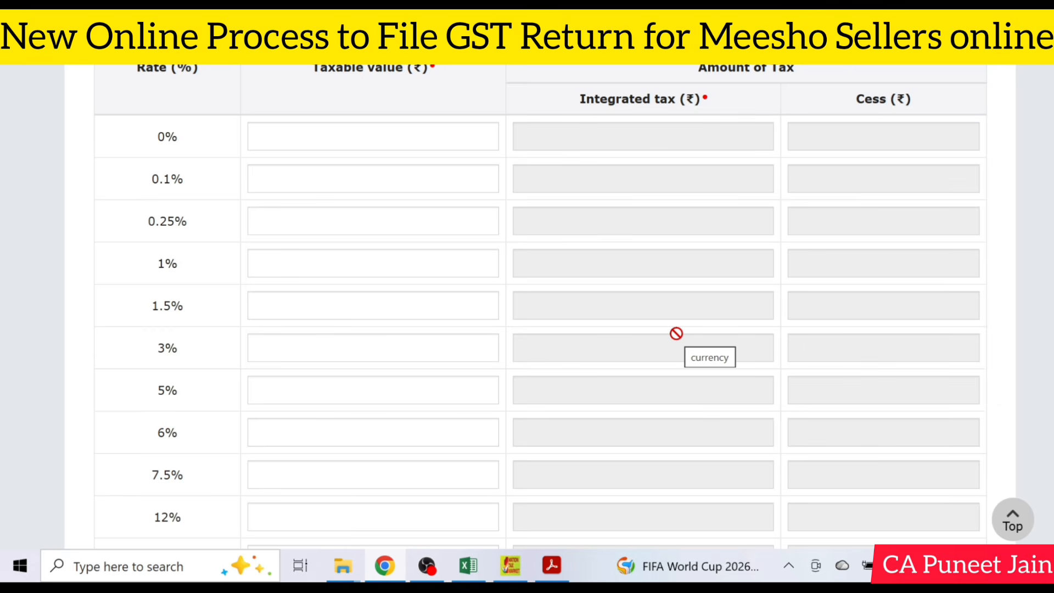
pyautogui.scroll(5, 587, 319)
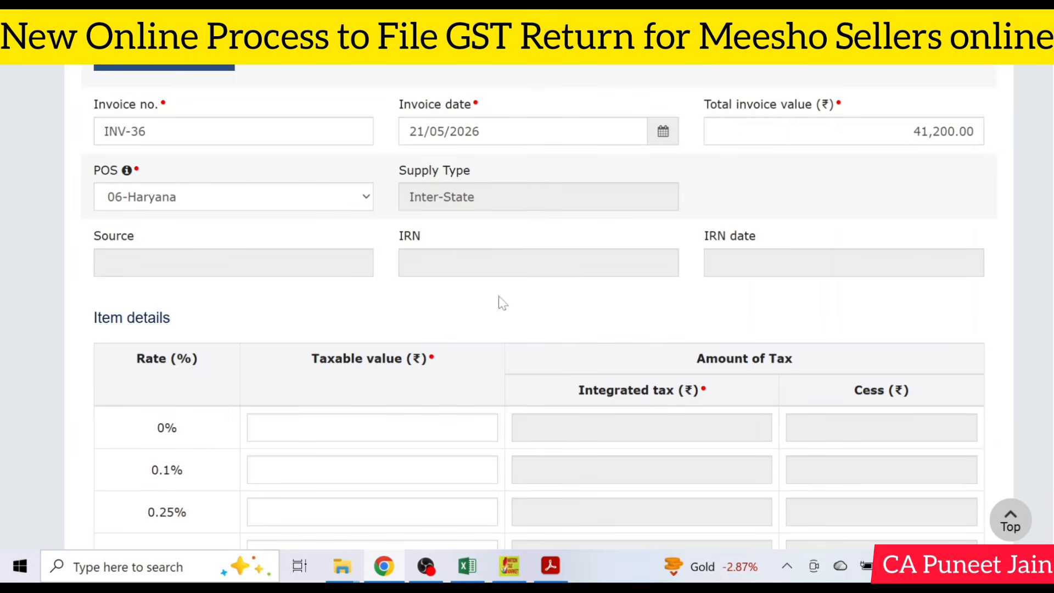
pyautogui.scroll(-10, 676, 258)
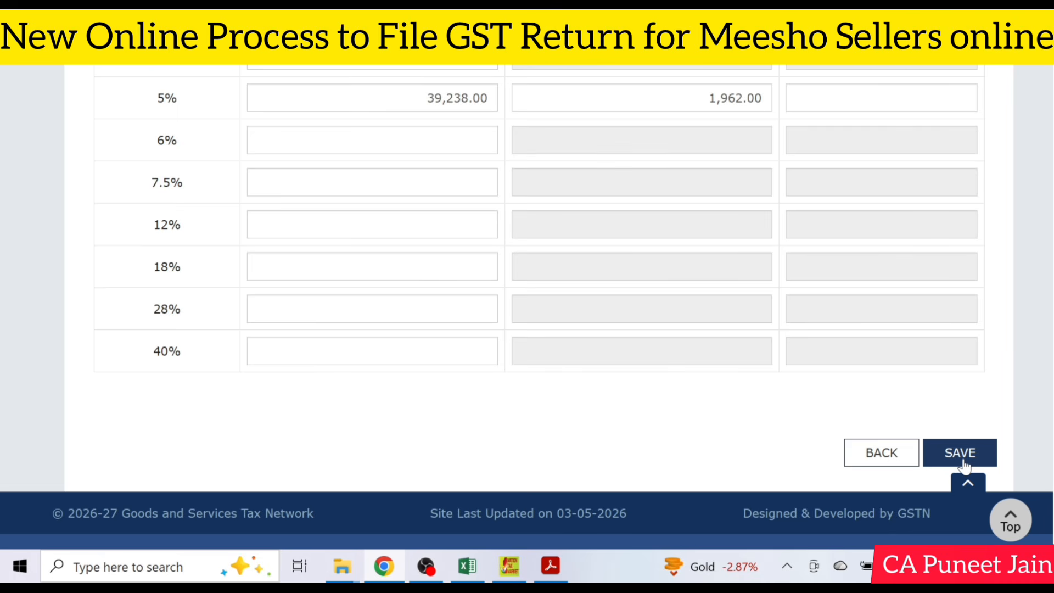
pyautogui.click(965, 466)
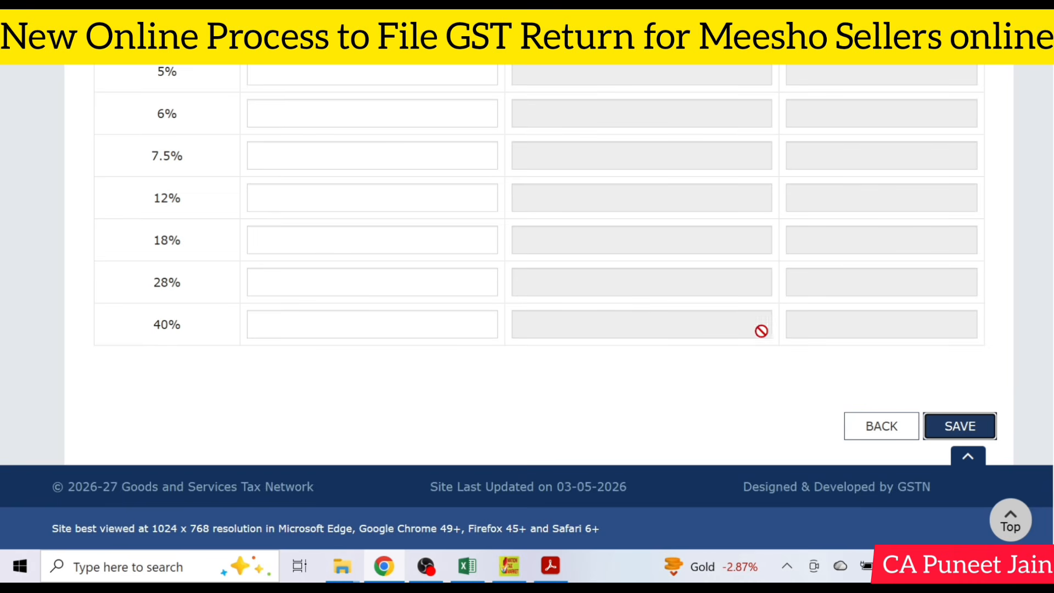
# Leave the B2B invoices section and open 12 - HSN-wise summary of outward supplies
pyautogui.click(874, 427)
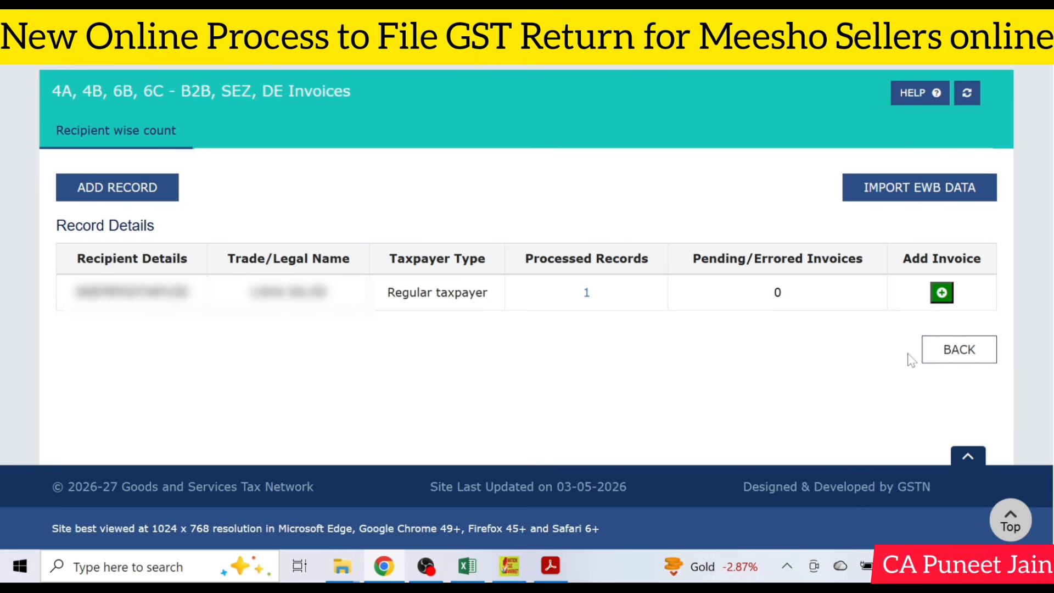
pyautogui.click(959, 350)
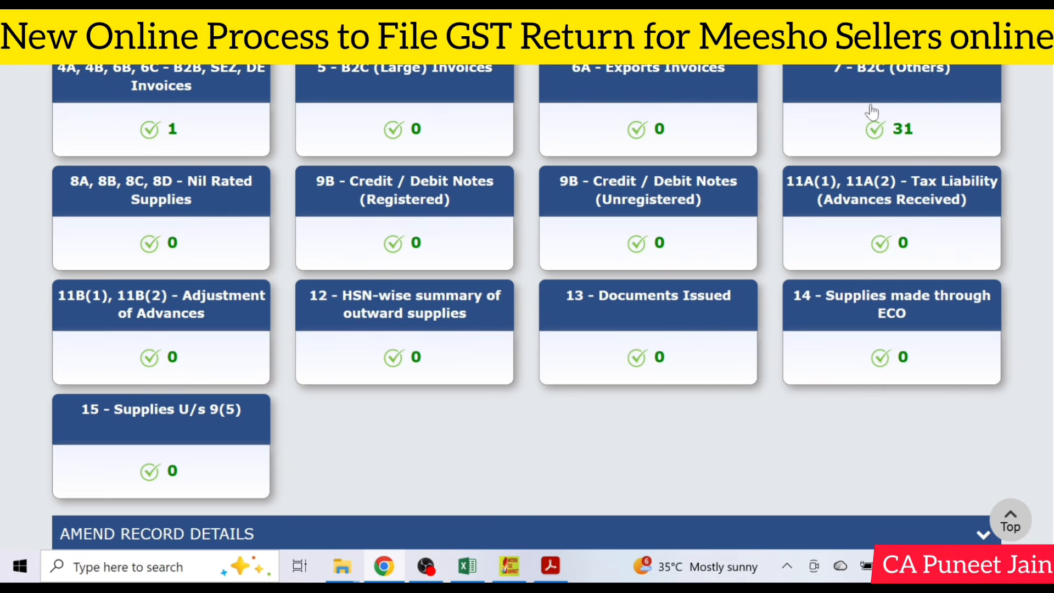
pyautogui.scroll(-2, 604, 335)
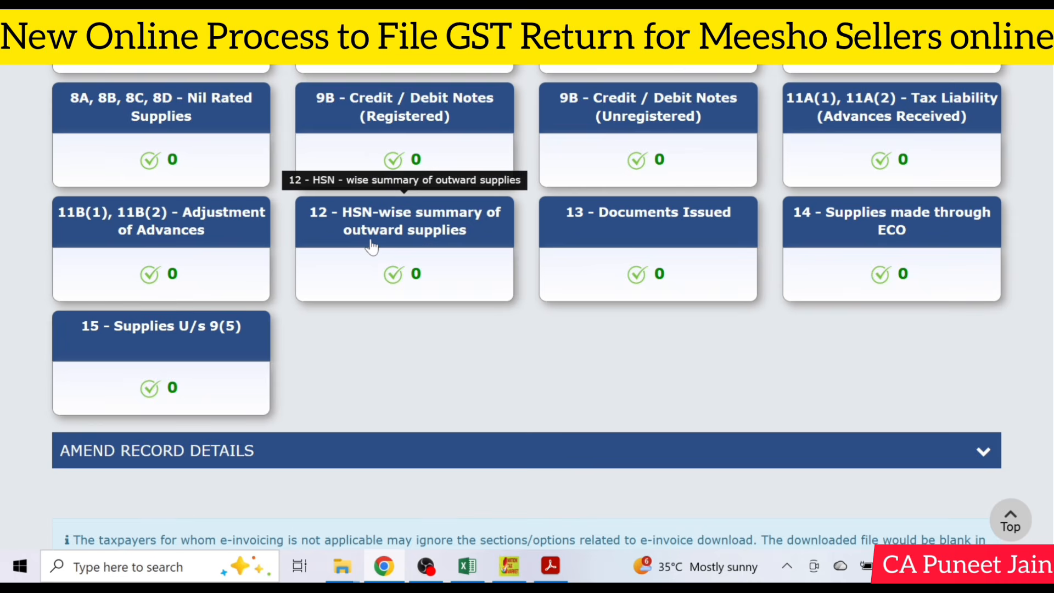
pyautogui.click(403, 231)
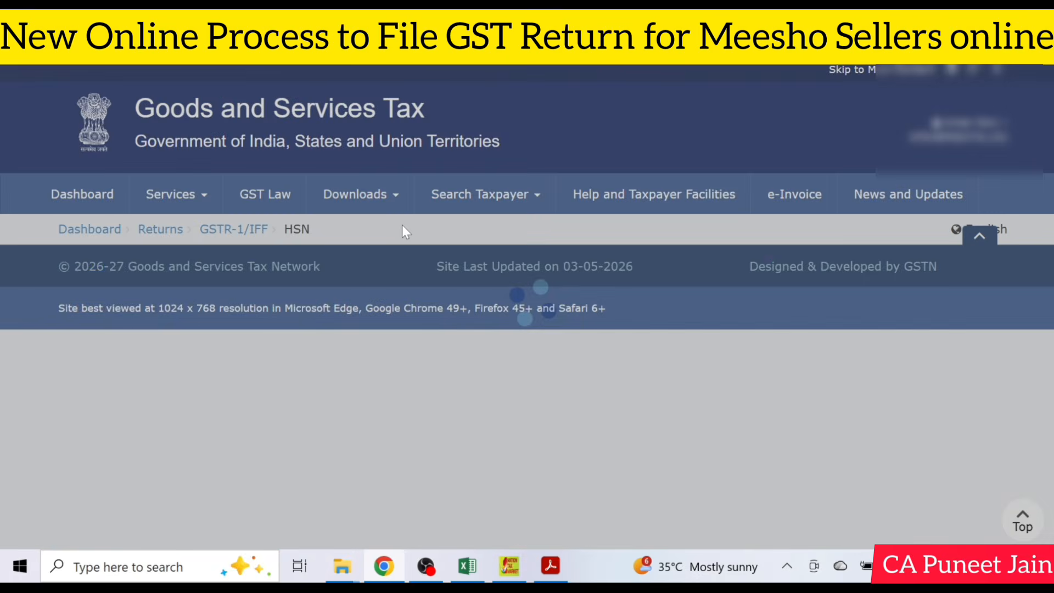
# Select HSN code 4820 for a new B2B Supplies entry in the HSN-wise summary
pyautogui.scroll(-2, 347, 247)
pyautogui.scroll(2, 117, 186)
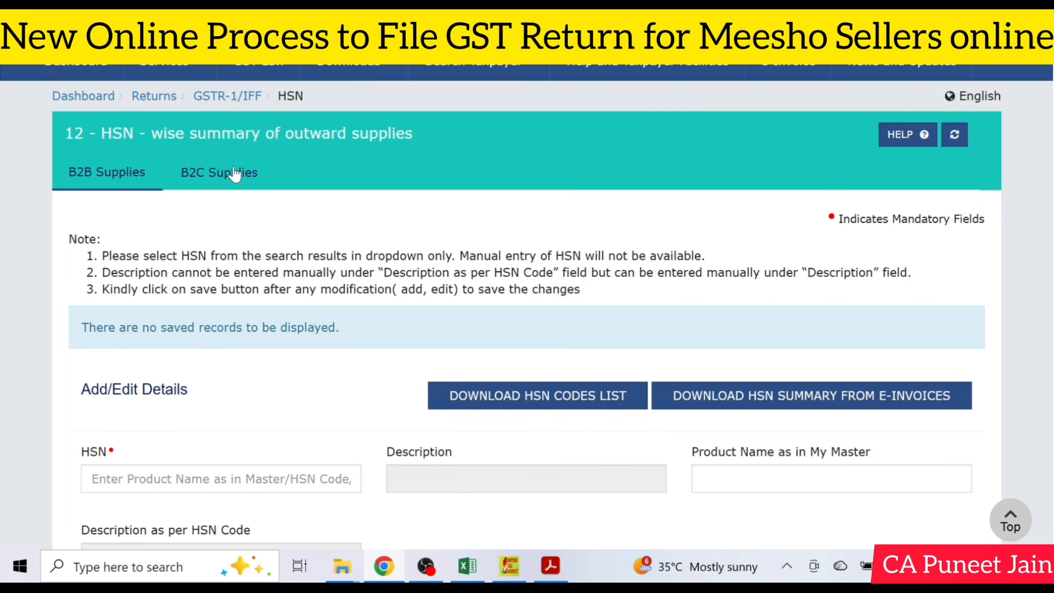
pyautogui.scroll(-3, 153, 188)
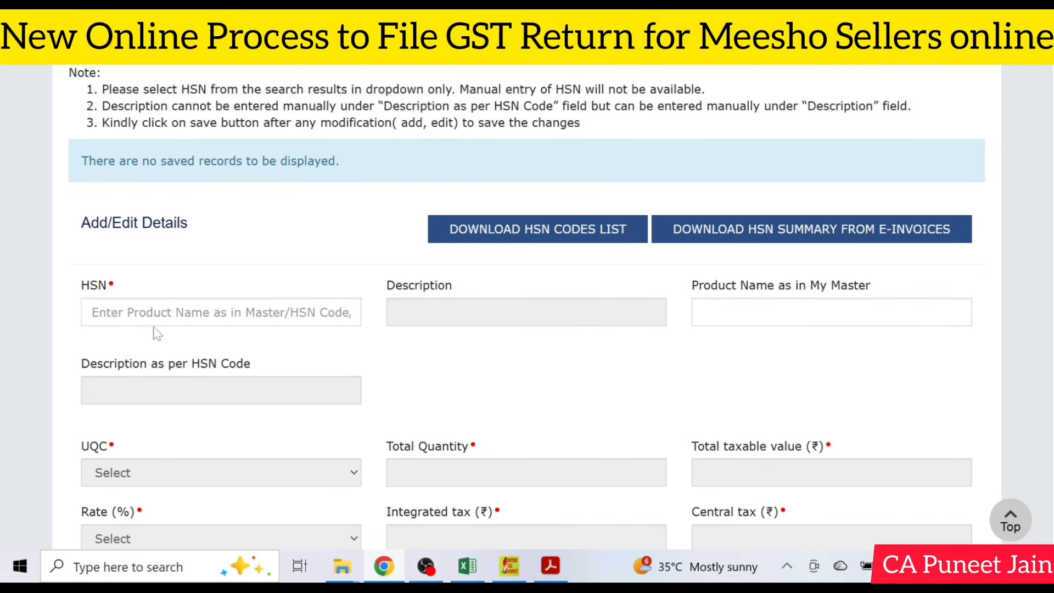
pyautogui.click(154, 324)
pyautogui.write('48')
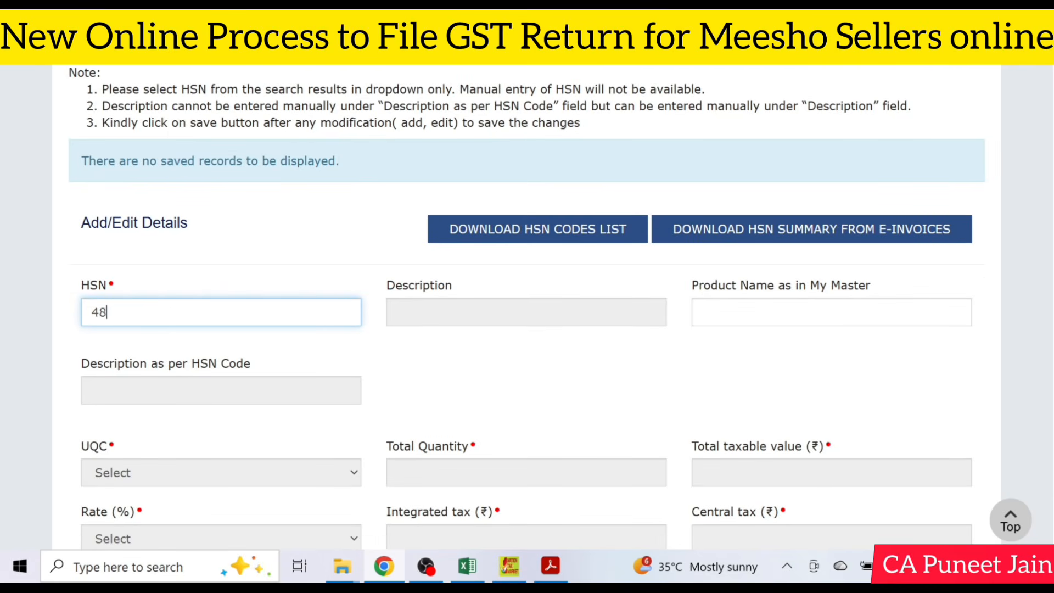
pyautogui.write('20')
pyautogui.click(183, 389)
pyautogui.scroll(-5, 225, 275)
pyautogui.scroll(3, 272, 245)
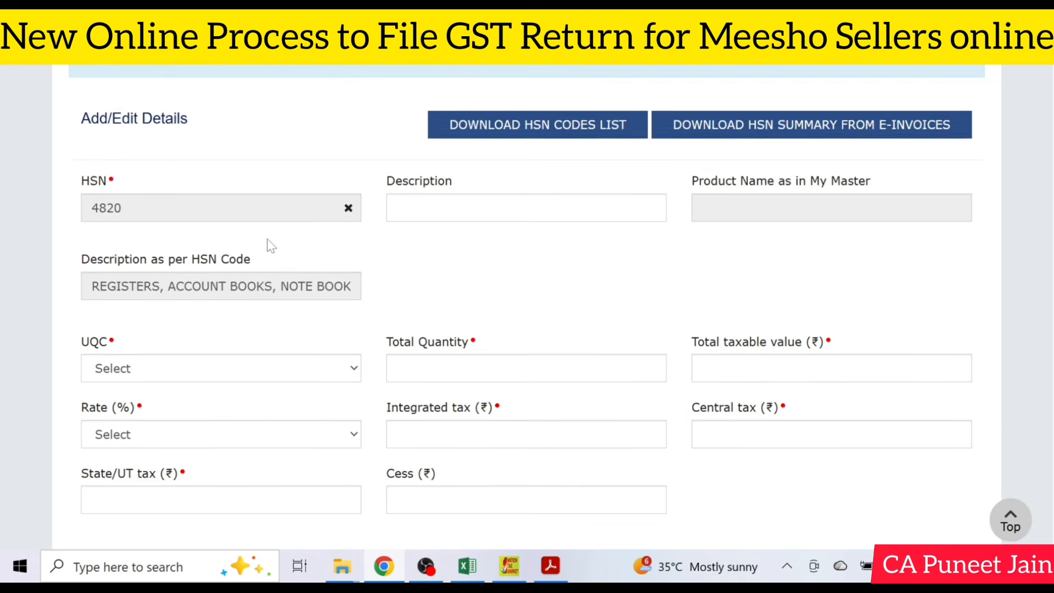
pyautogui.scroll(1, 269, 245)
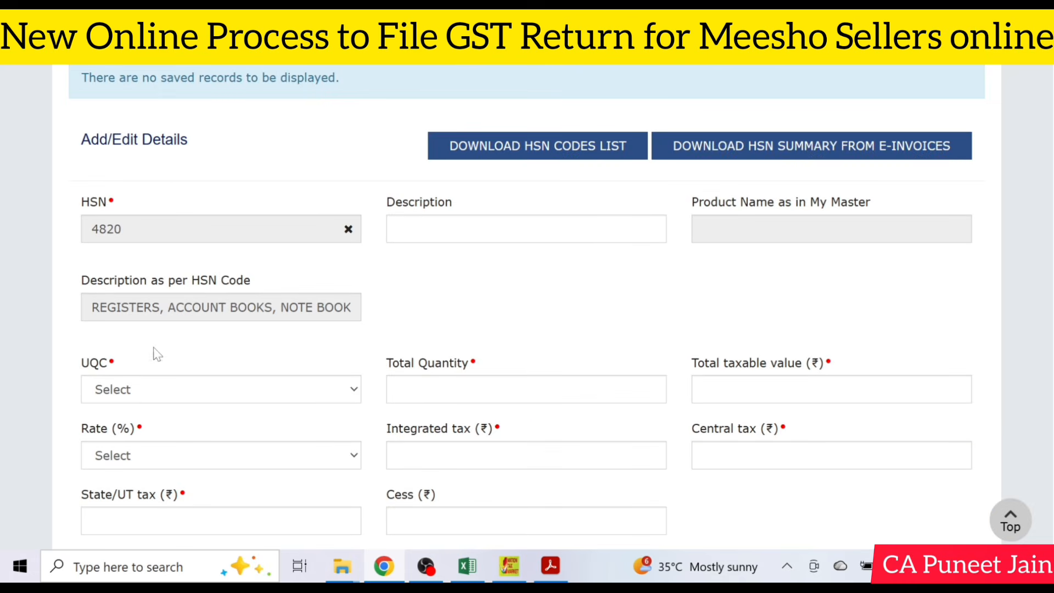
# Set the UQC to MTR-METERS and the rate to 5% for the HSN 4820 entry, and review the remaining fields
pyautogui.click(151, 392)
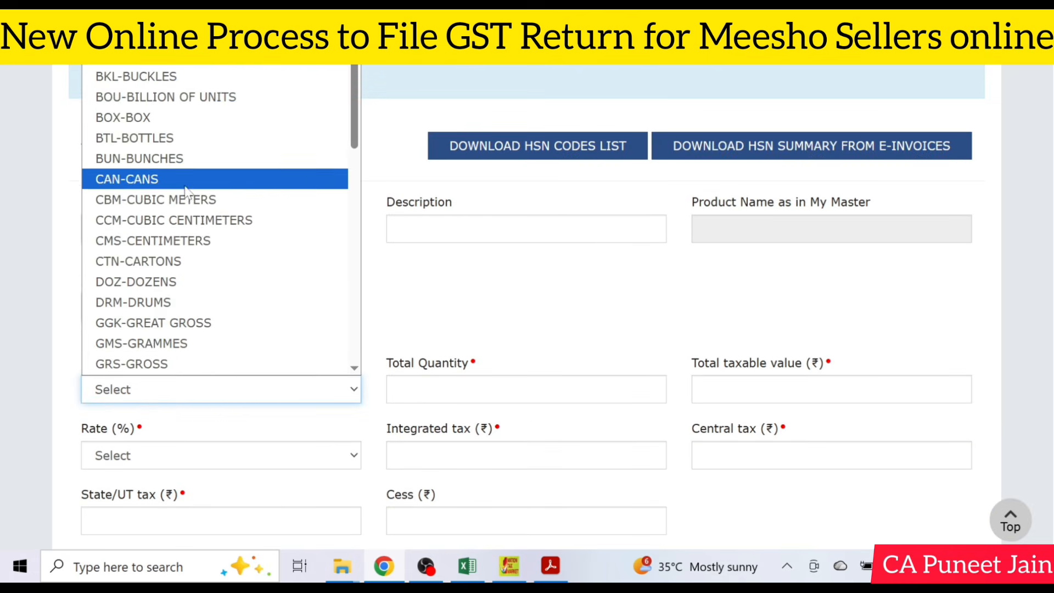
pyautogui.scroll(-5, 187, 164)
pyautogui.click(200, 176)
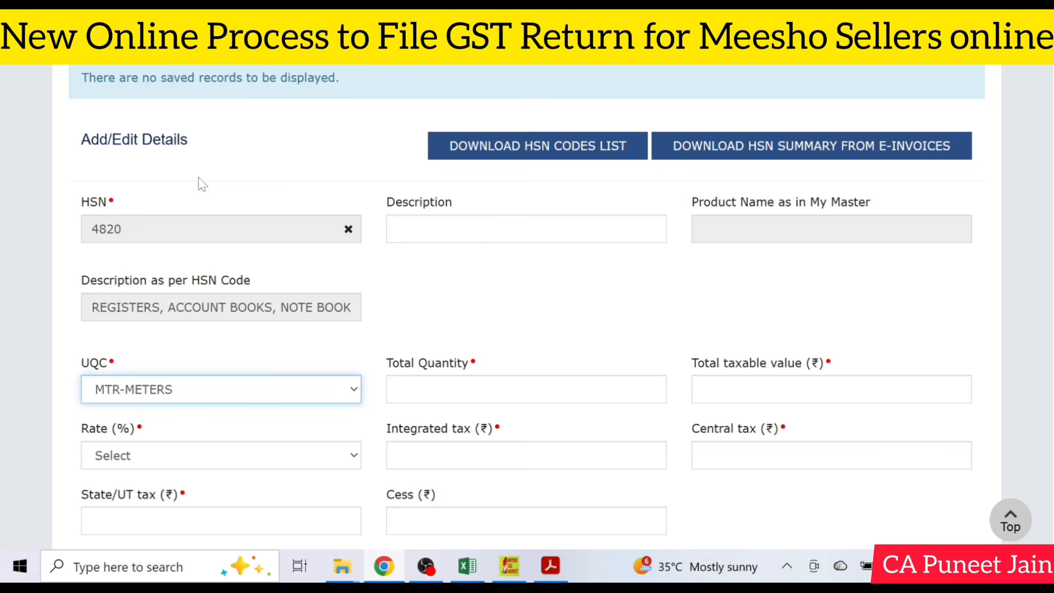
pyautogui.scroll(-2, 445, 431)
pyautogui.click(526, 306)
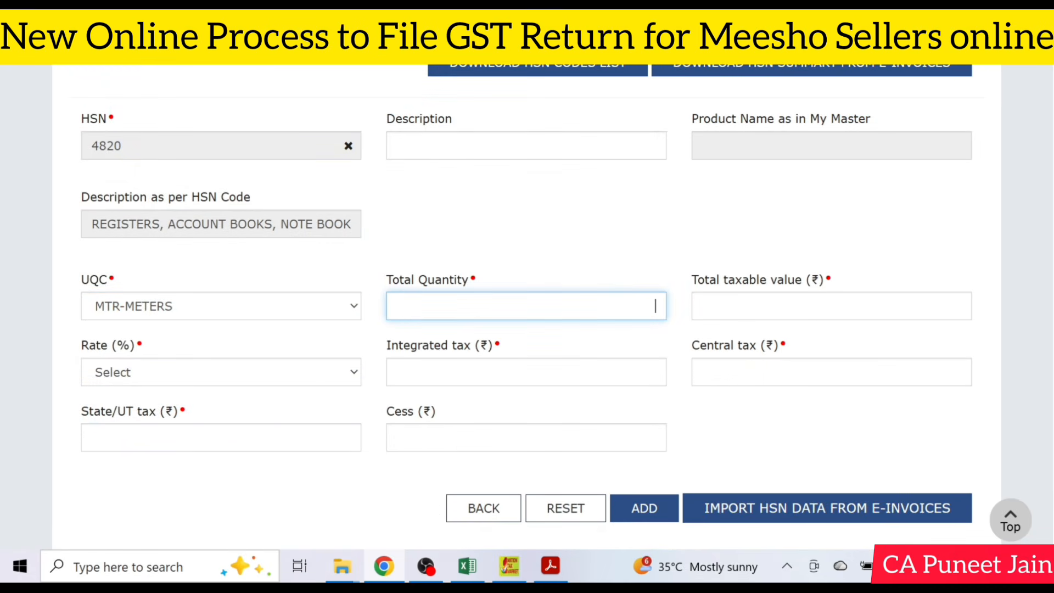
pyautogui.click(831, 307)
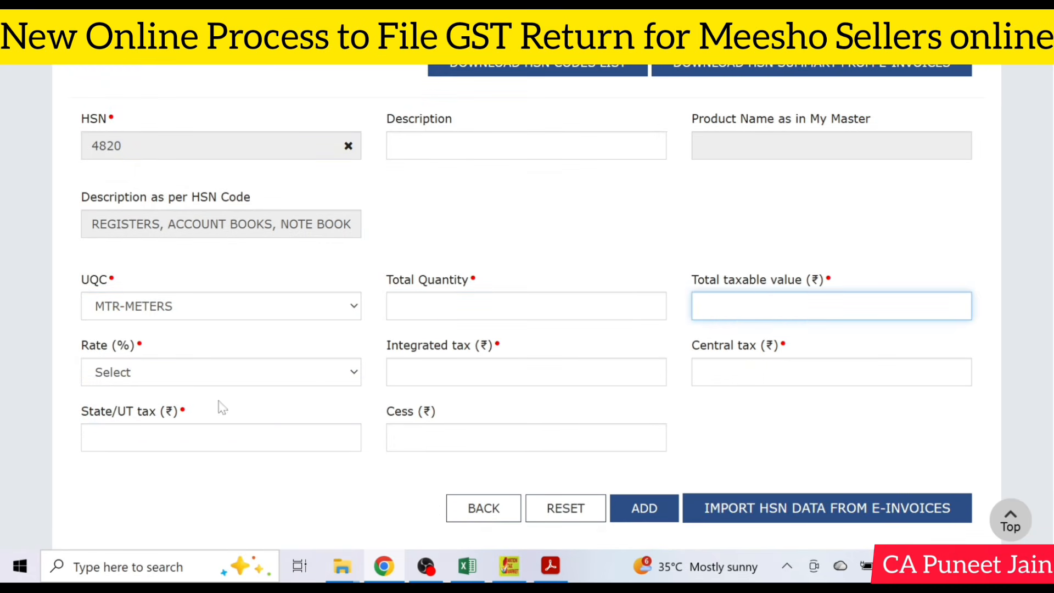
pyautogui.click(144, 373)
pyautogui.click(159, 235)
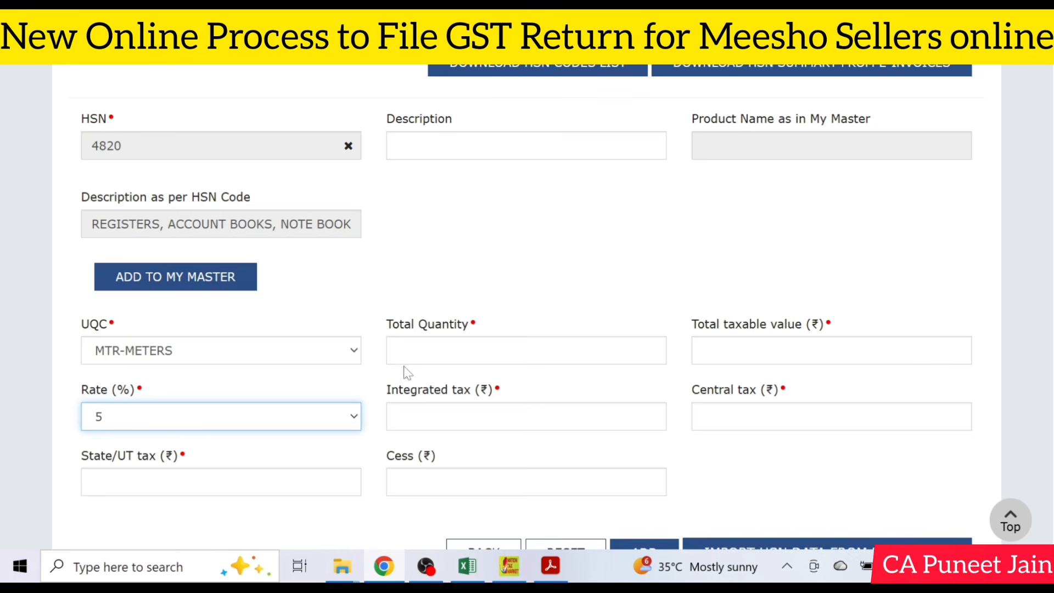
pyautogui.scroll(-2, 318, 406)
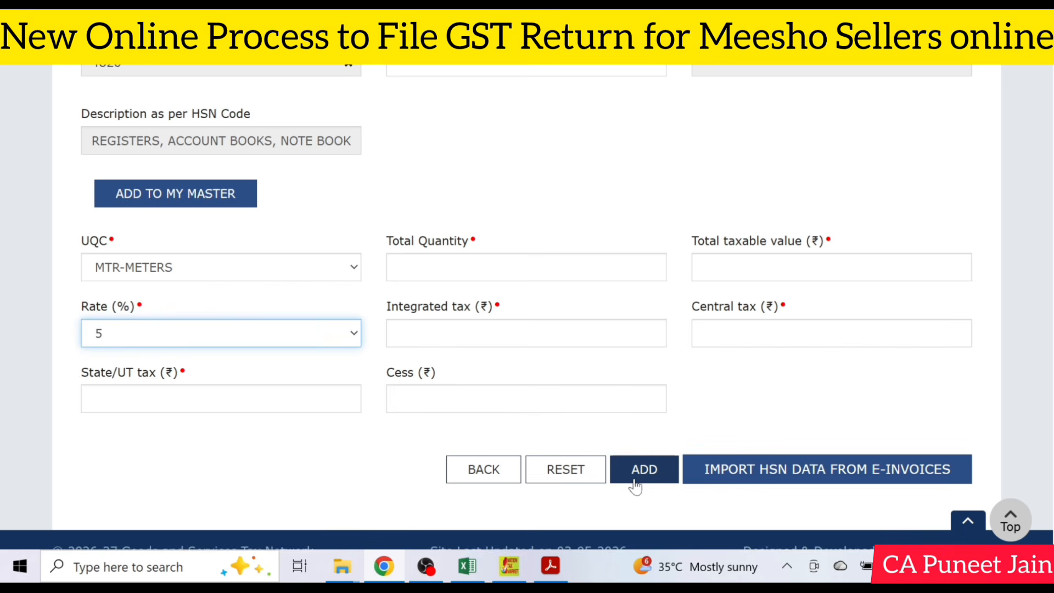
pyautogui.scroll(4, 369, 269)
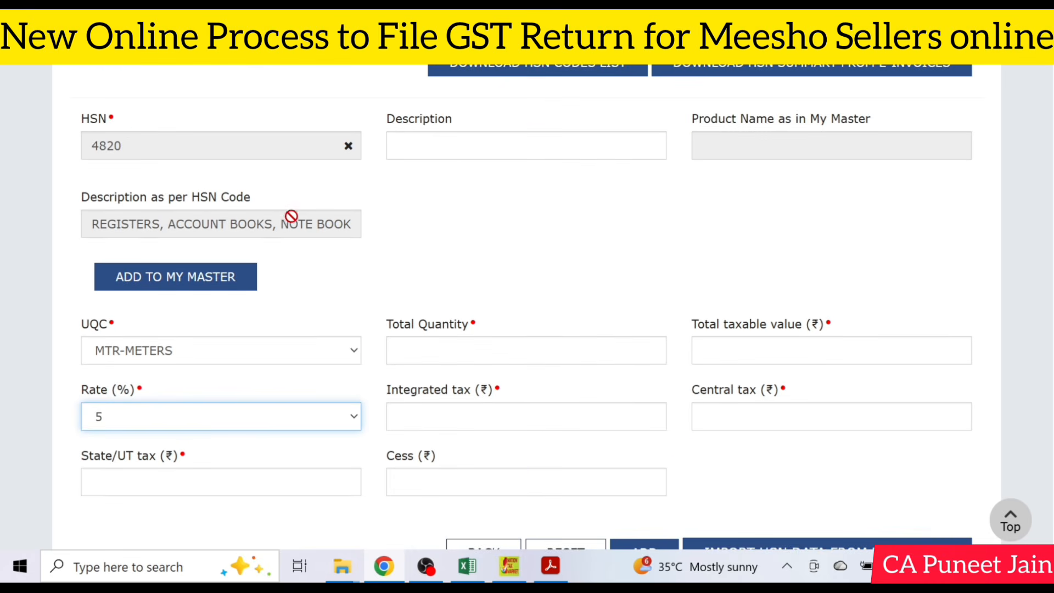
pyautogui.scroll(5, 325, 256)
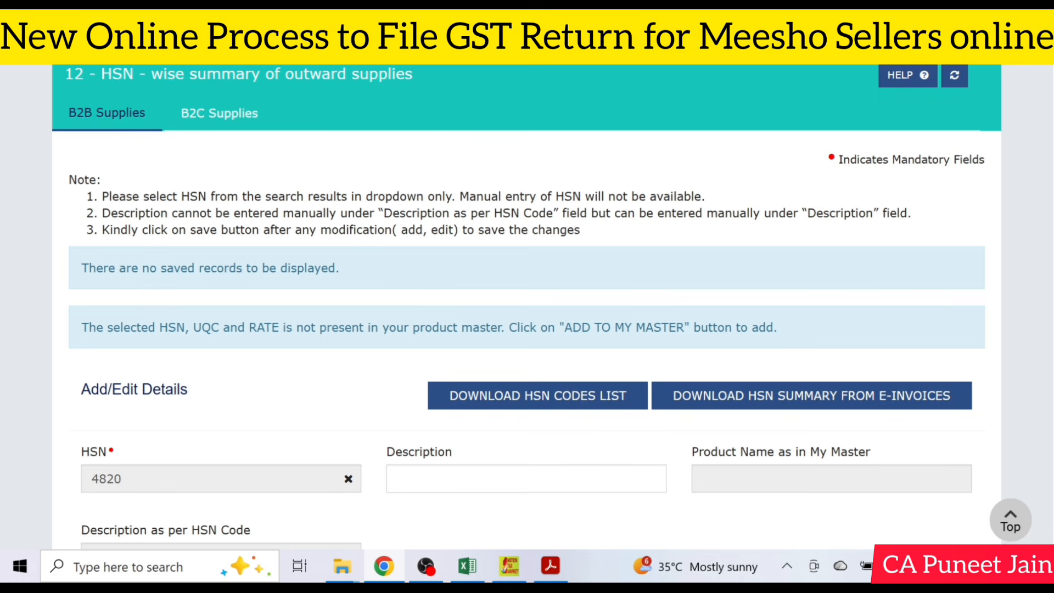
# Examine the B2C Supplies entry form in the HSN-wise summary of outward supplies
pyautogui.click(217, 114)
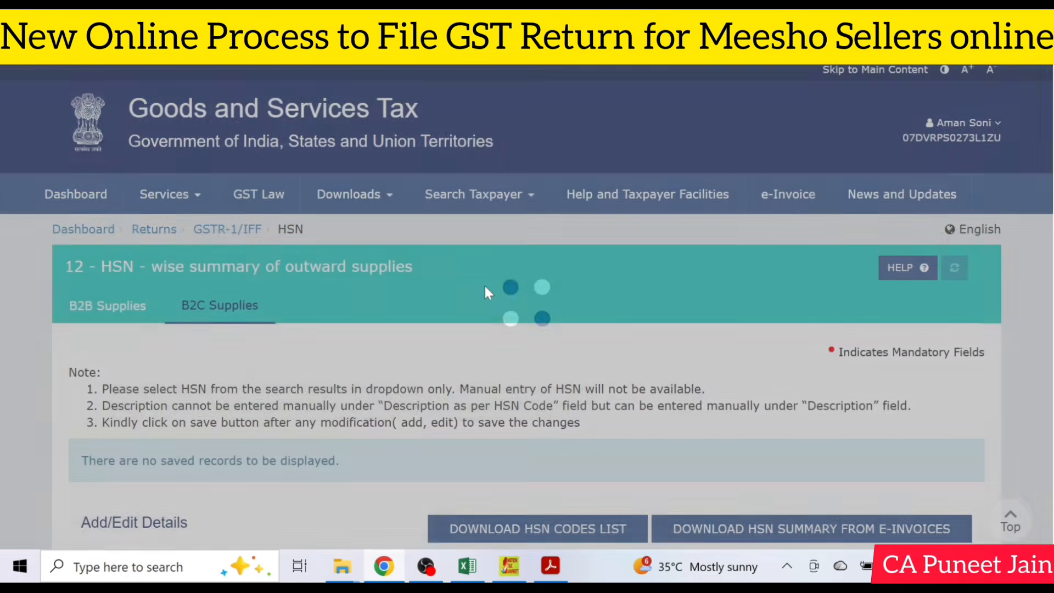
pyautogui.scroll(-10, 485, 285)
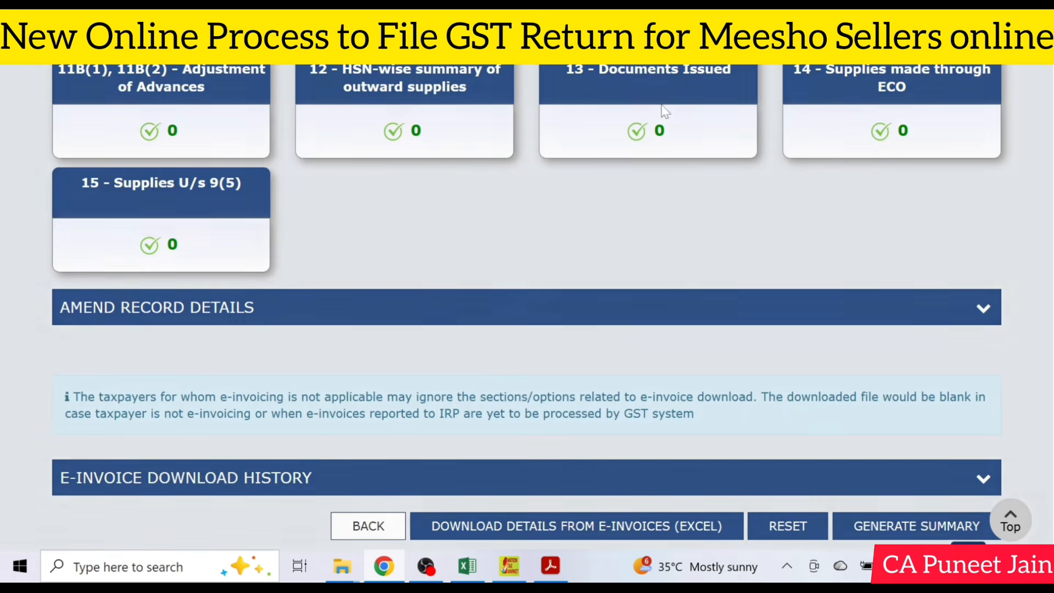
# Open 13 - Documents Issued and add a document row under Invoices for outward supply
pyautogui.click(665, 110)
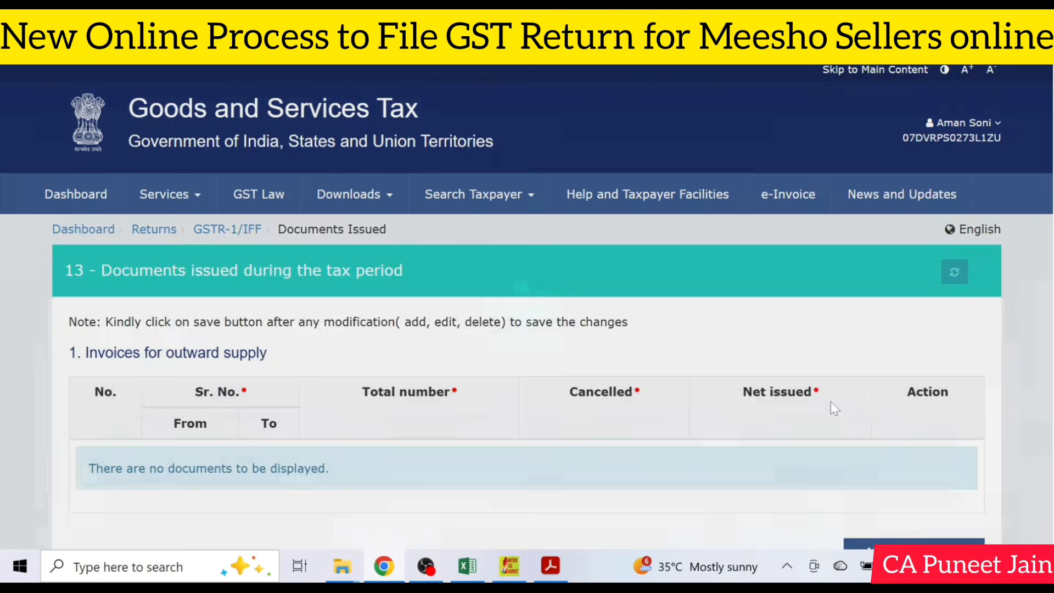
pyautogui.scroll(-3, 873, 434)
pyautogui.click(917, 468)
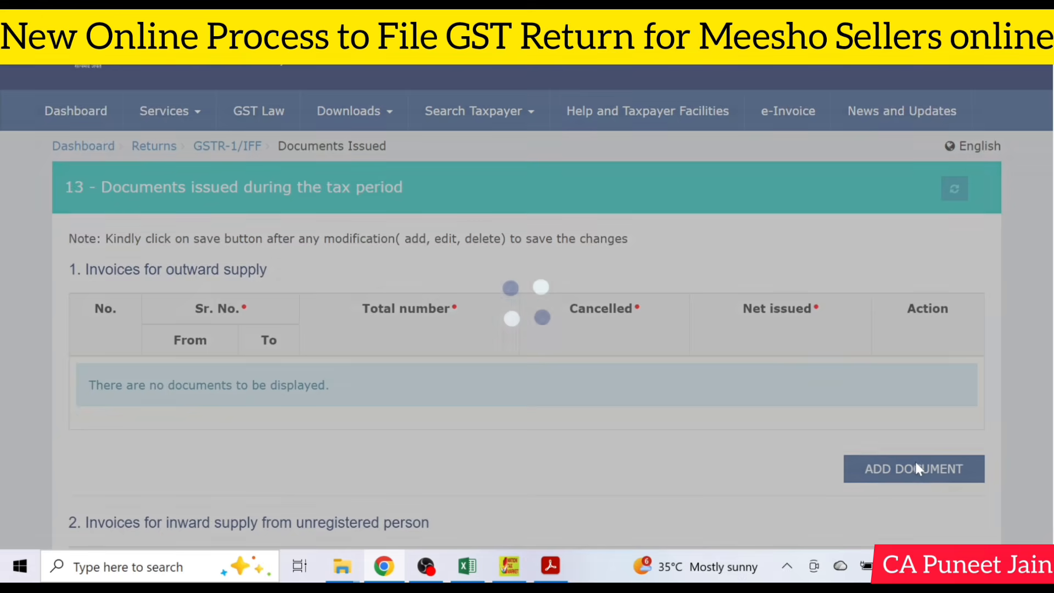
pyautogui.scroll(-1, 917, 462)
pyautogui.click(917, 389)
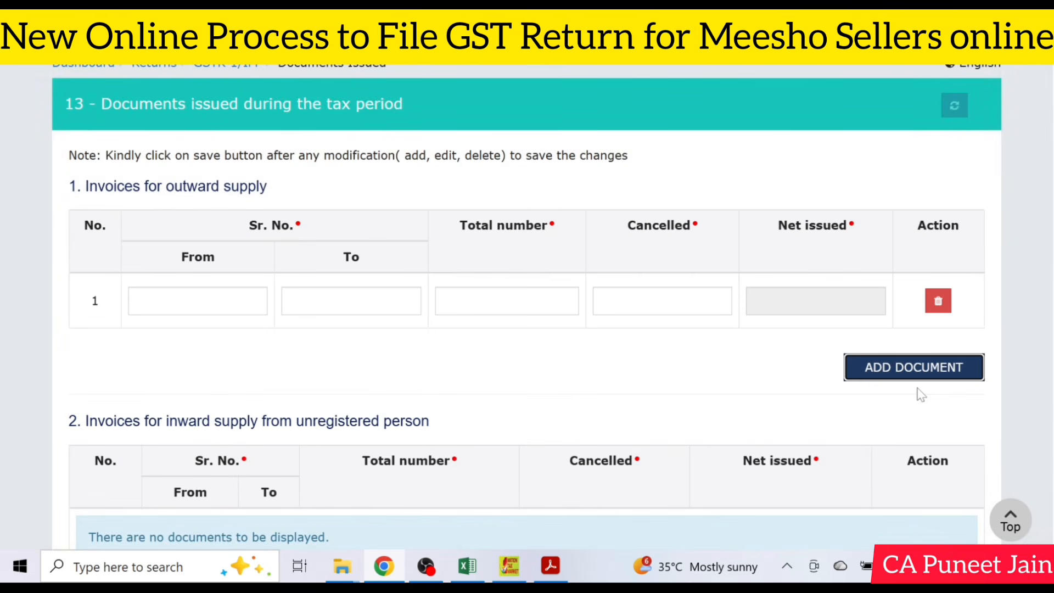
# Review the serial number and cancelled fields of the outward supply invoice row, and leave the Documents Issued section
pyautogui.click(197, 301)
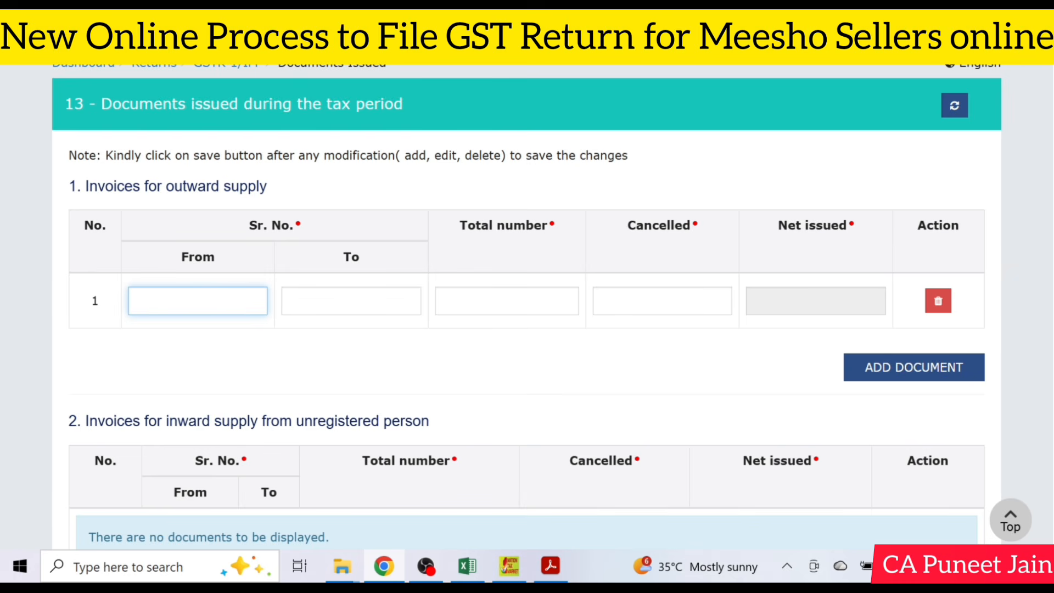
pyautogui.click(352, 301)
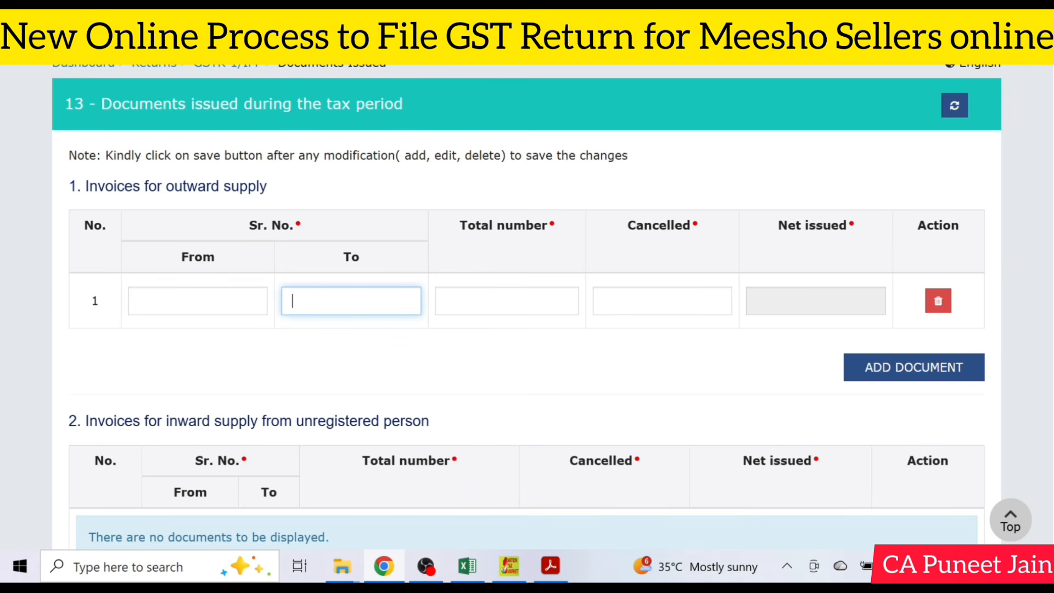
pyautogui.click(662, 301)
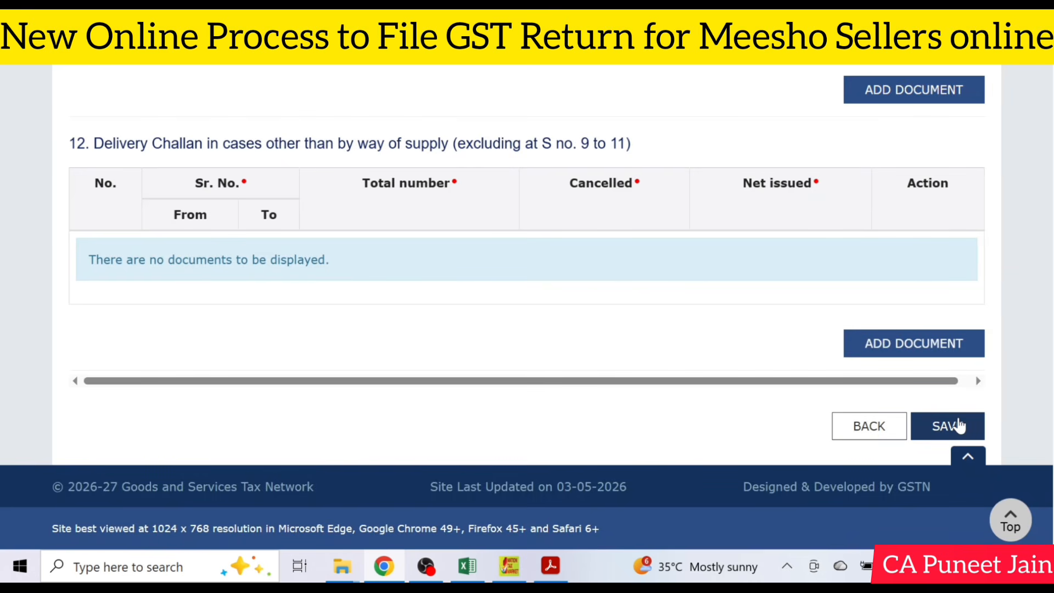
pyautogui.click(958, 425)
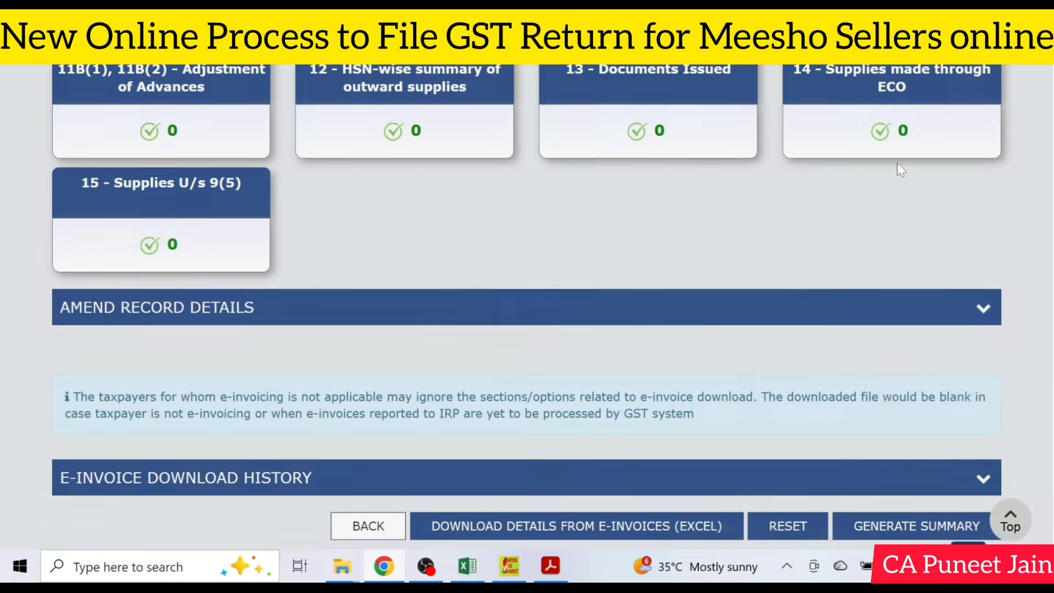
# Open a new u/s 52 (TCS) record in 14 - Supplies made through ECO and review its net value and tax fields
pyautogui.click(880, 118)
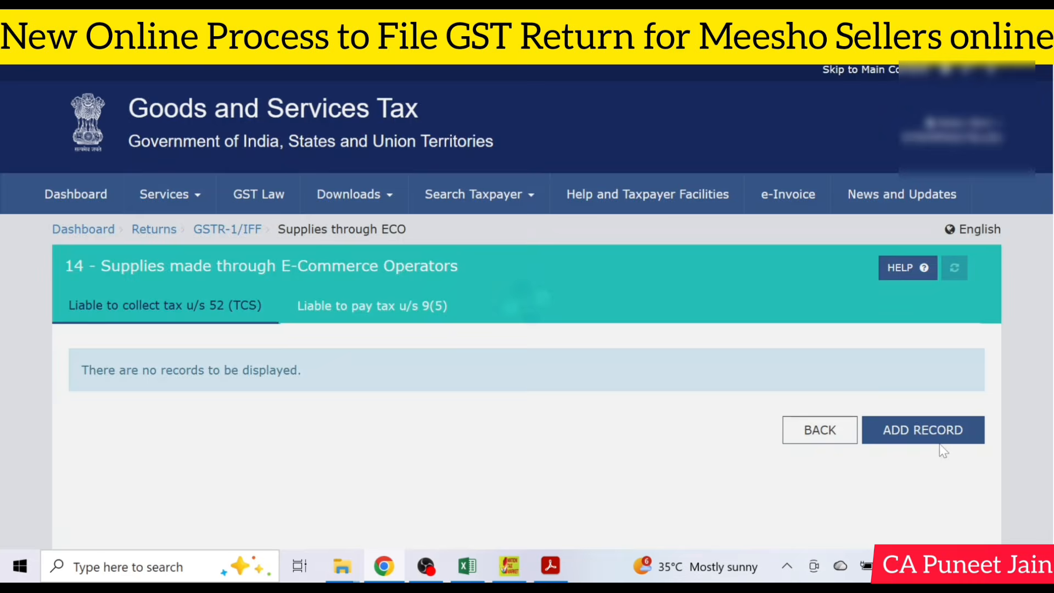
pyautogui.click(943, 433)
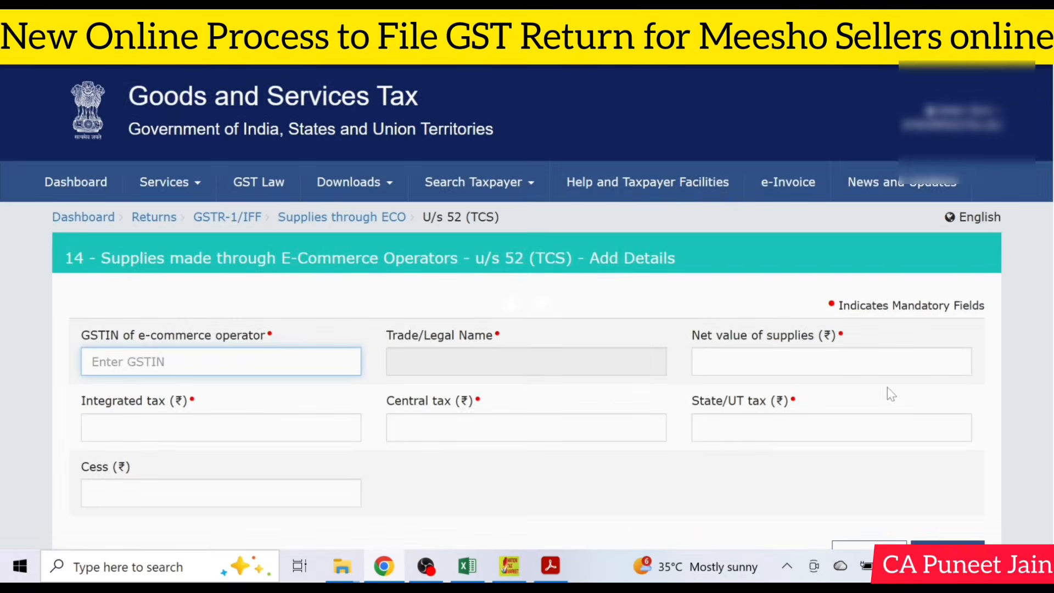
pyautogui.scroll(-1, 887, 387)
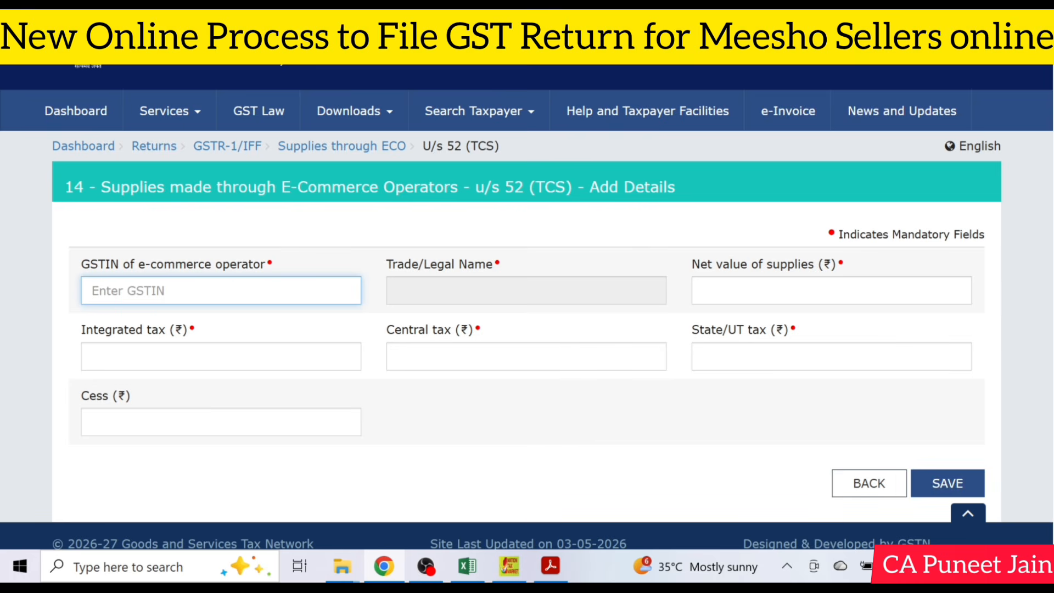
pyautogui.click(796, 290)
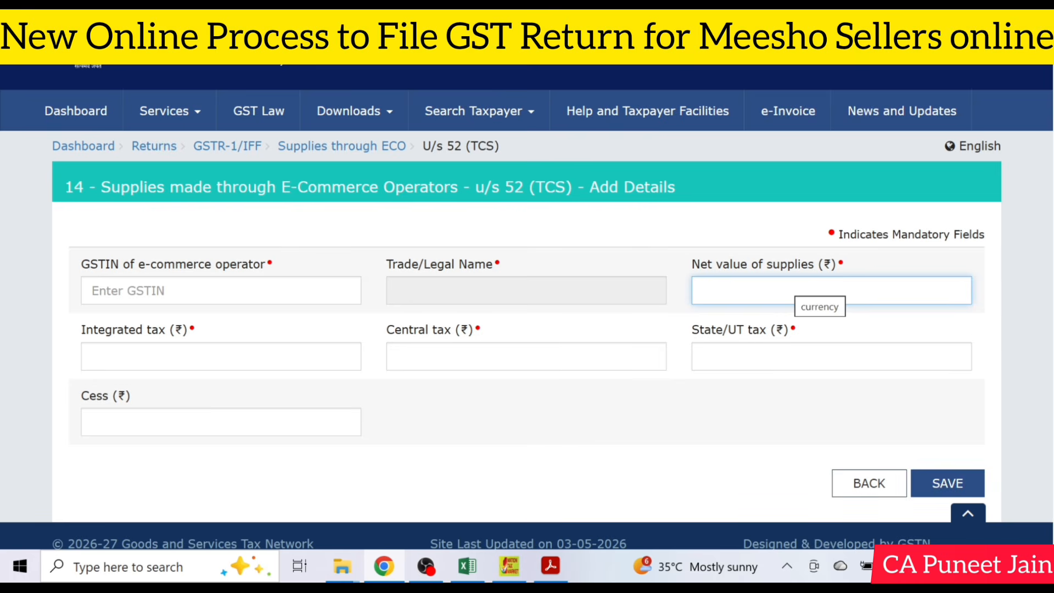
pyautogui.click(308, 359)
pyautogui.click(394, 366)
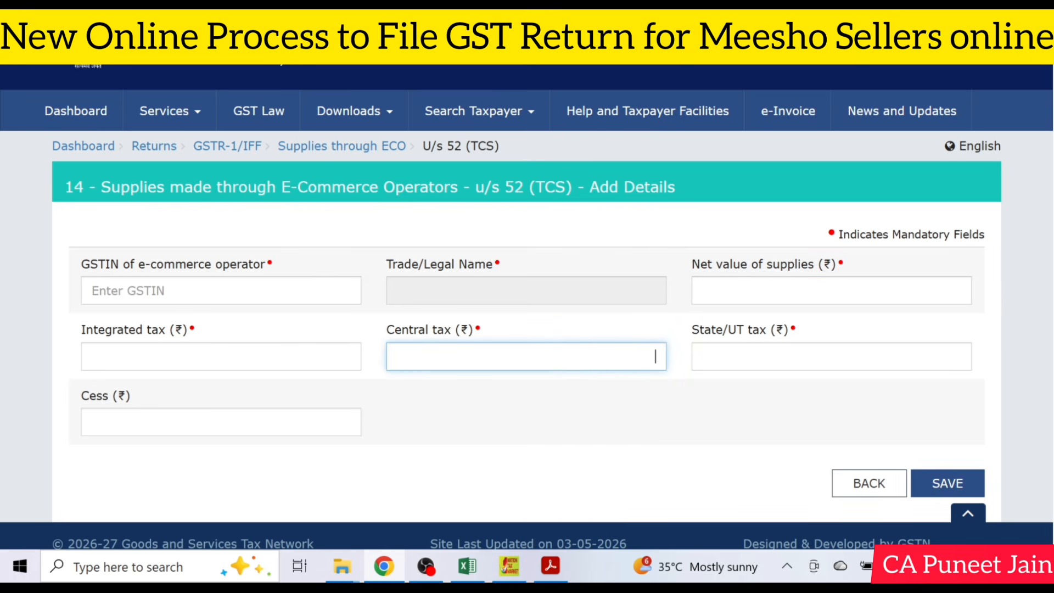
pyautogui.click(961, 356)
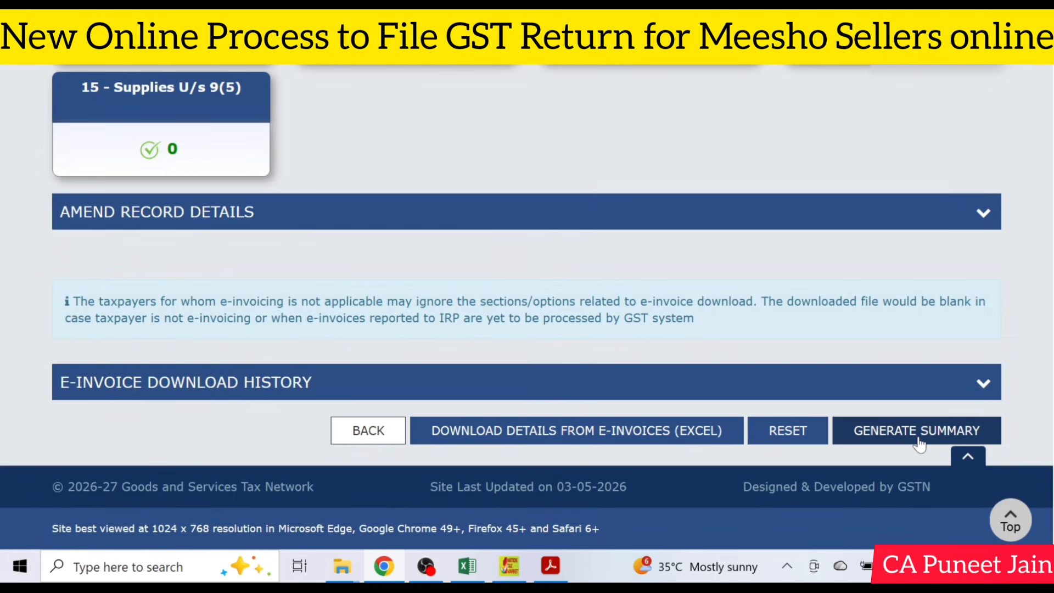
# Generate and refresh the GSTR-1 summary, and proceed through the consolidated summary to filing the statement
pyautogui.click(919, 440)
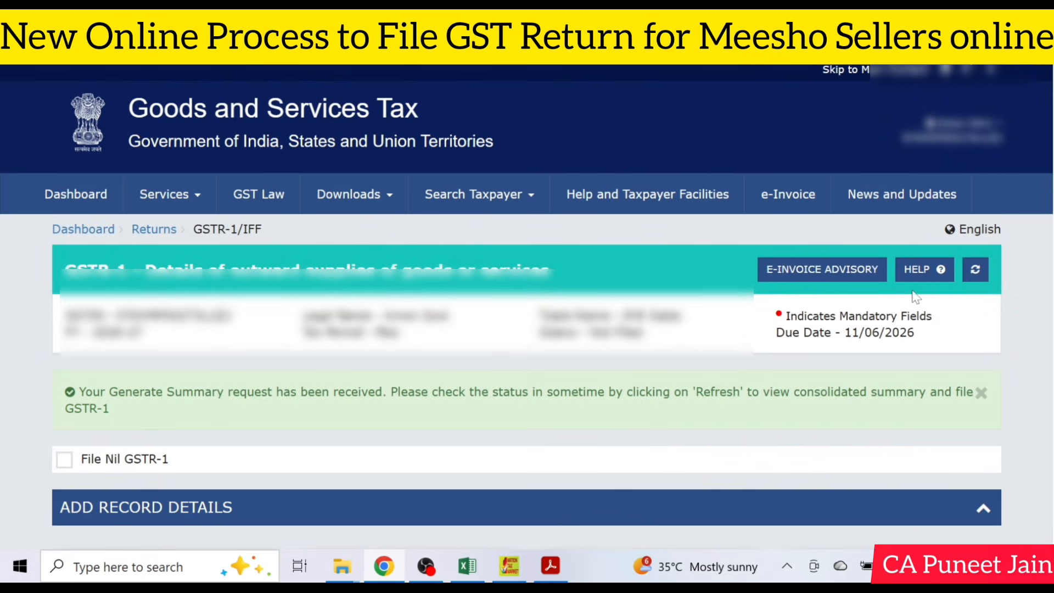
pyautogui.click(975, 269)
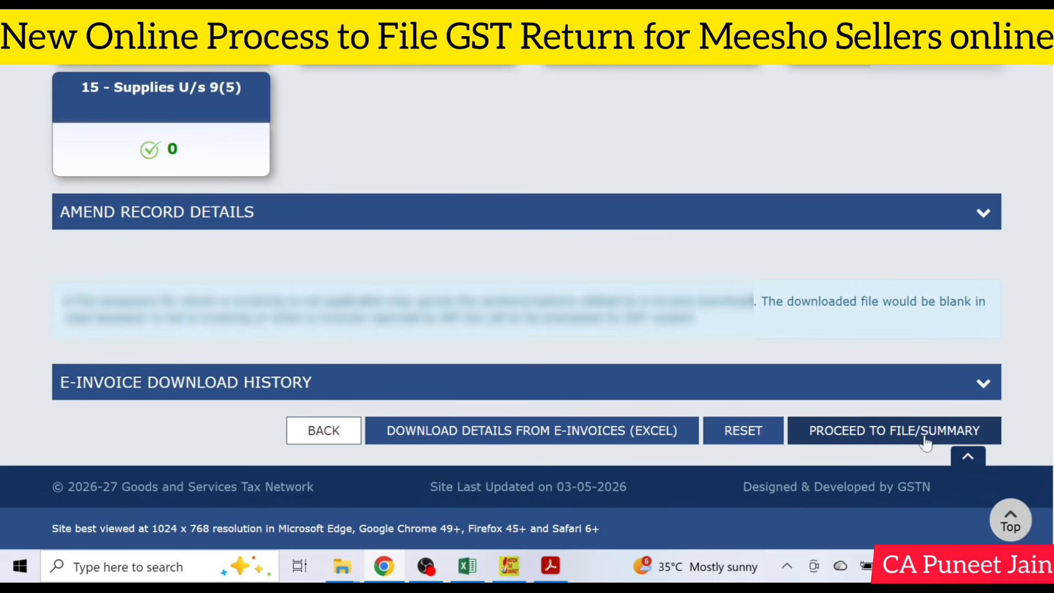
pyautogui.click(926, 438)
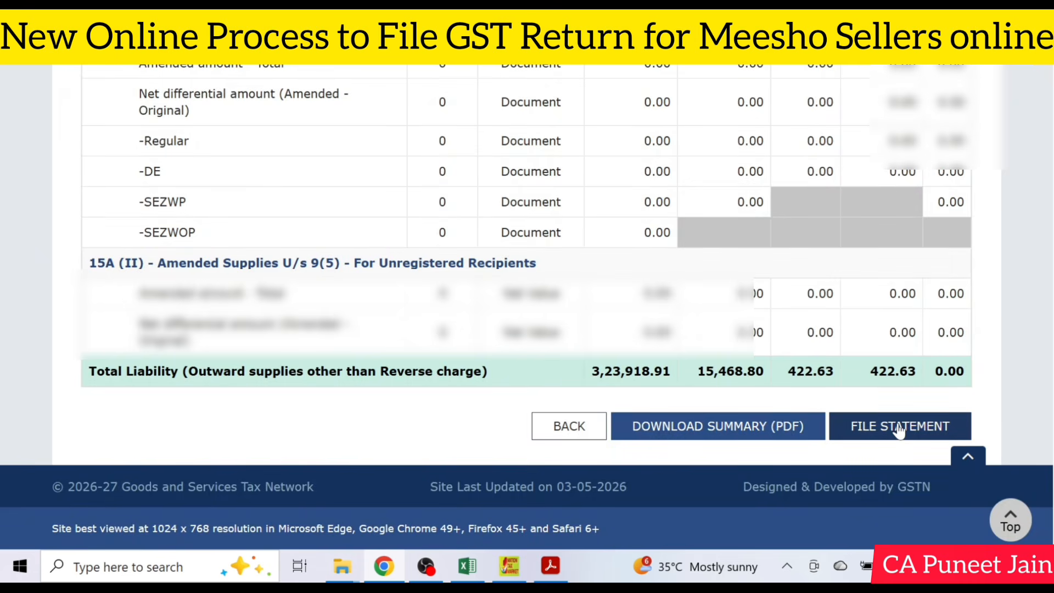
pyautogui.click(901, 428)
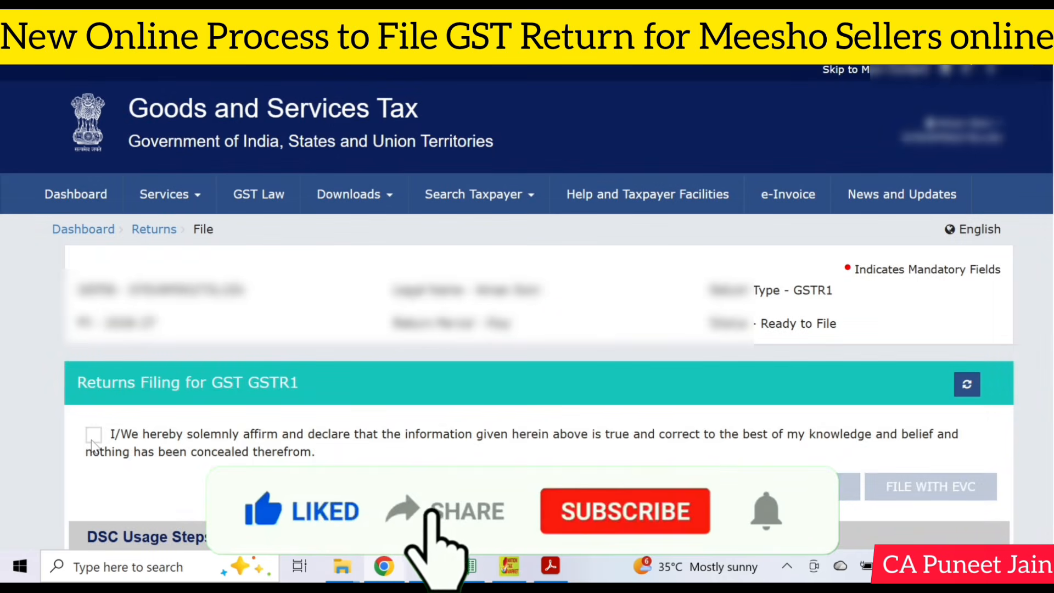
# Accept the GSTR-1 filing declaration and select the authorised signatory
pyautogui.click(93, 436)
pyautogui.click(197, 502)
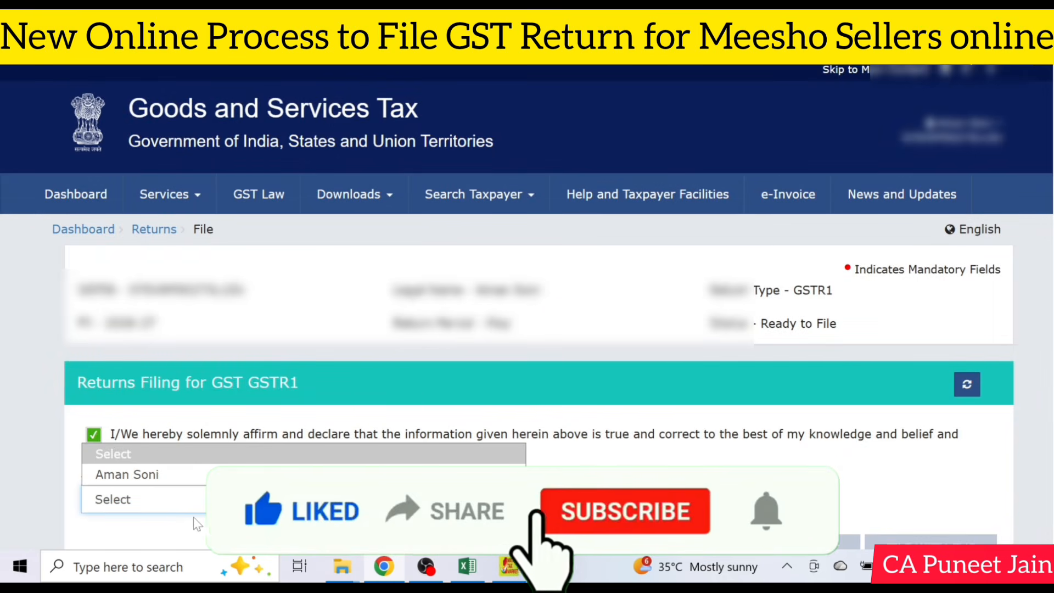
pyautogui.click(189, 476)
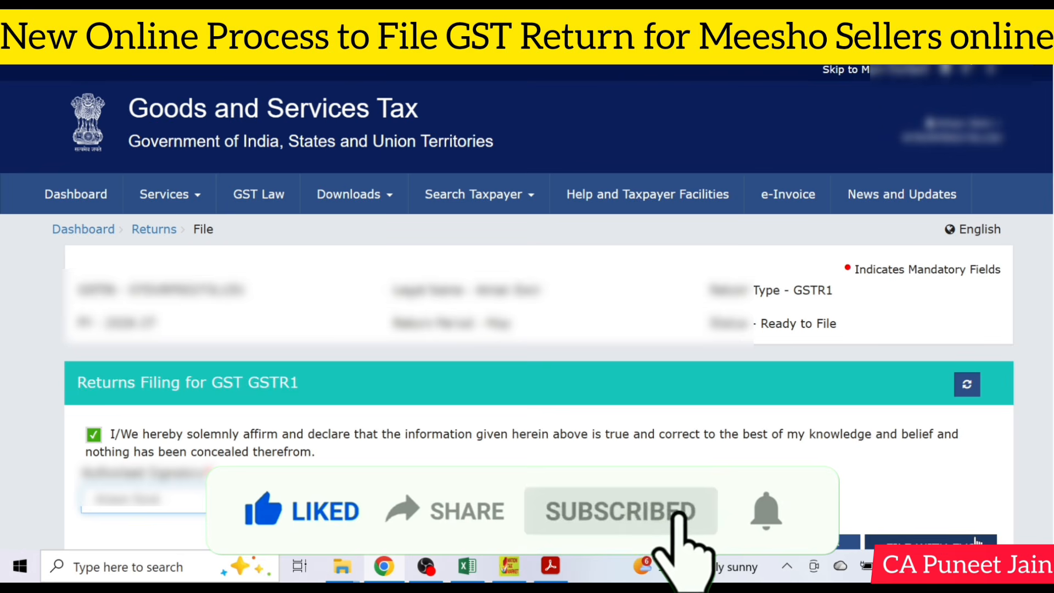
pyautogui.scroll(-1, 1051, 347)
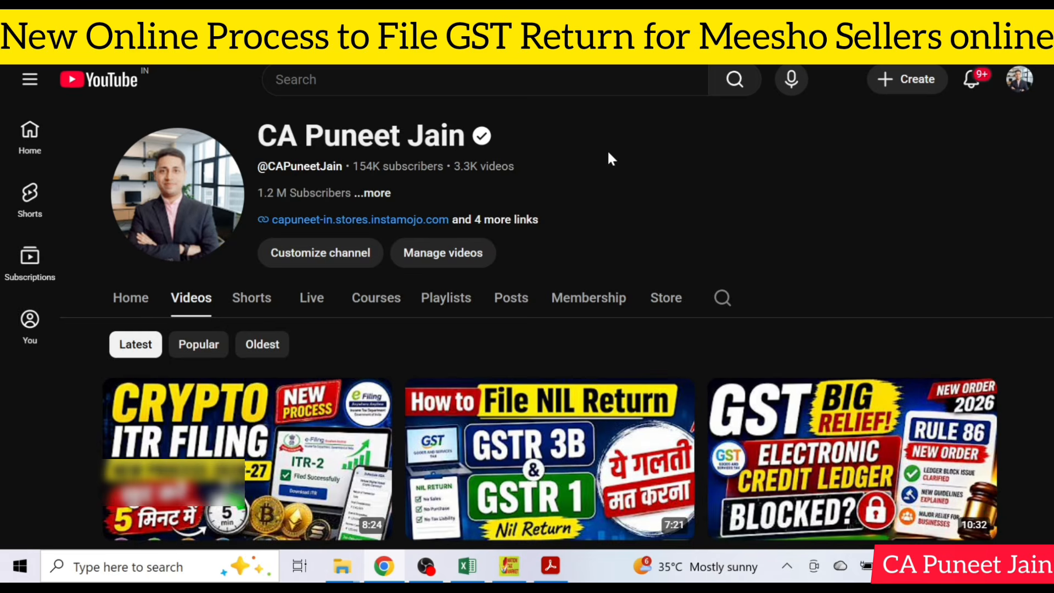
pyautogui.scroll(3, 607, 160)
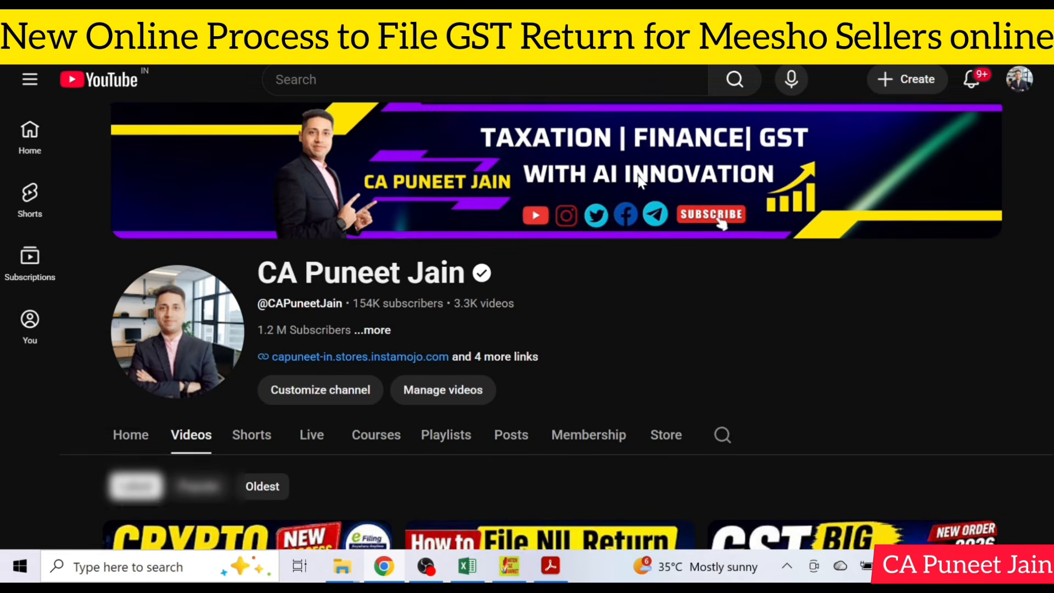
pyautogui.scroll(-3, 659, 236)
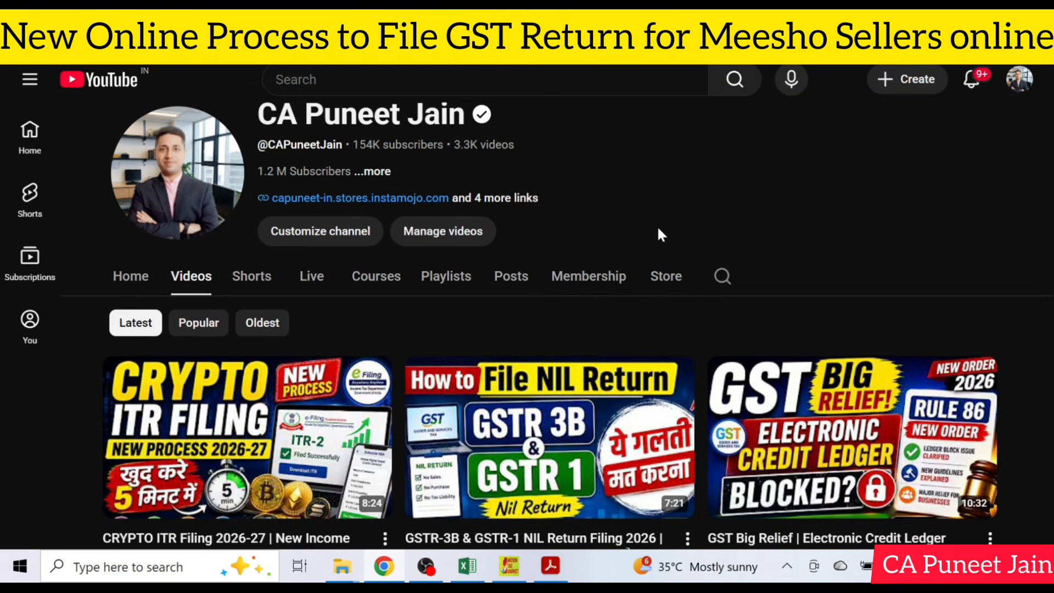